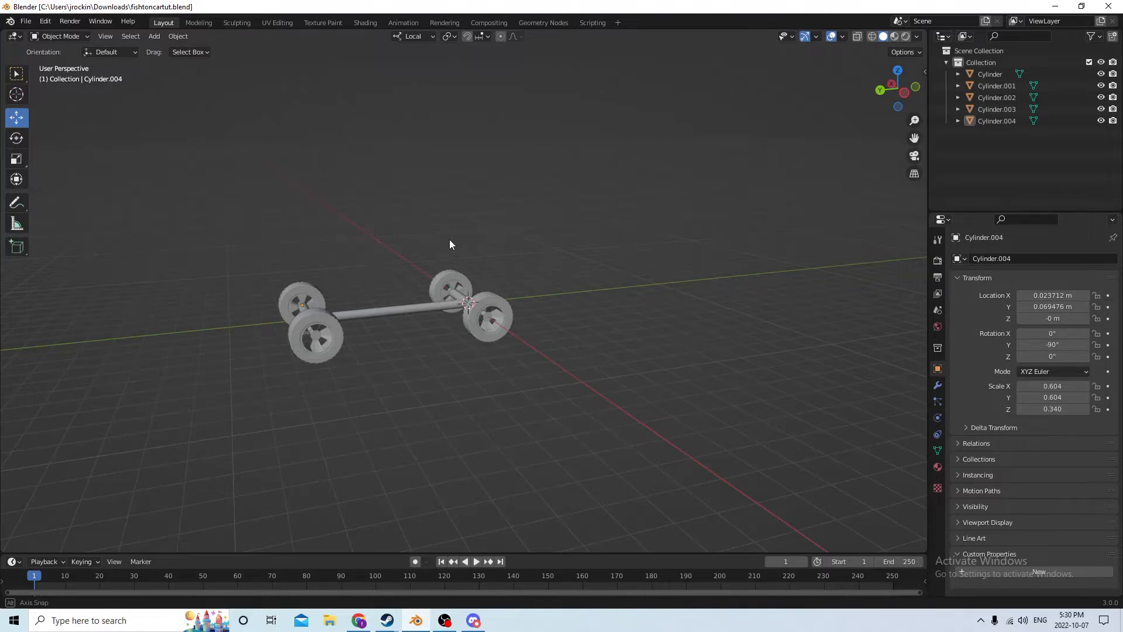
Add a cube mesh at the world origin of the wheel-and-axle chassis scene.
middle_drag(451, 244, 430, 259)
scroll(427, 256, up, 4)
scroll(525, 236, down, 3)
scroll(430, 256, up, 1)
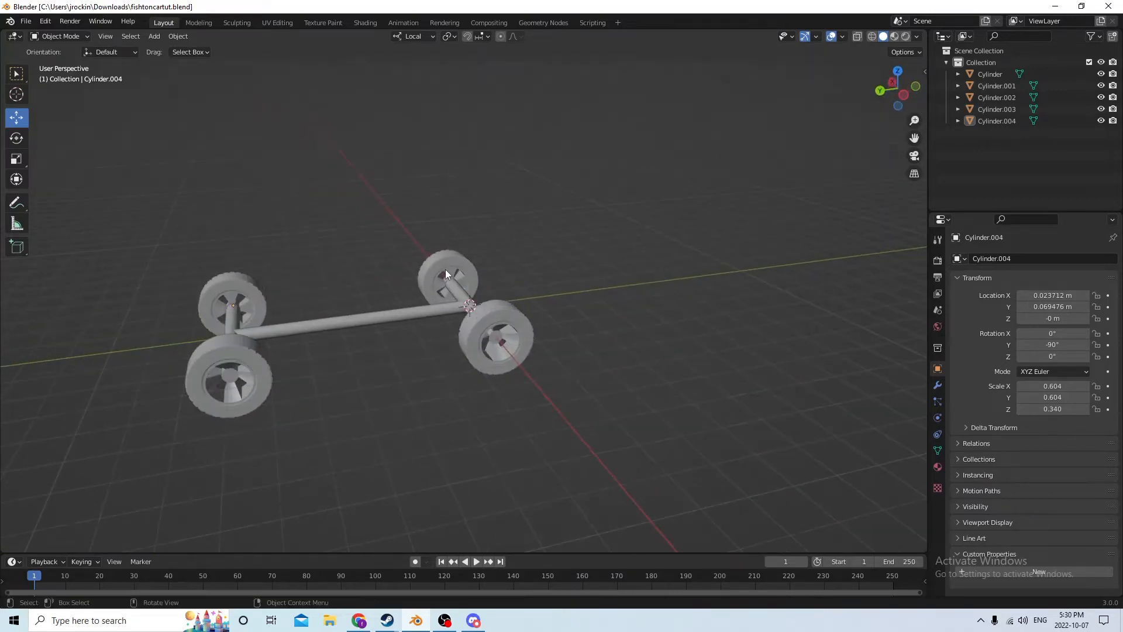
scroll(449, 270, down, 1)
mouse_move(498, 275)
middle_down()
mouse_move(519, 273)
mouse_move(483, 284)
mouse_move(467, 253)
mouse_move(480, 263)
middle_up()
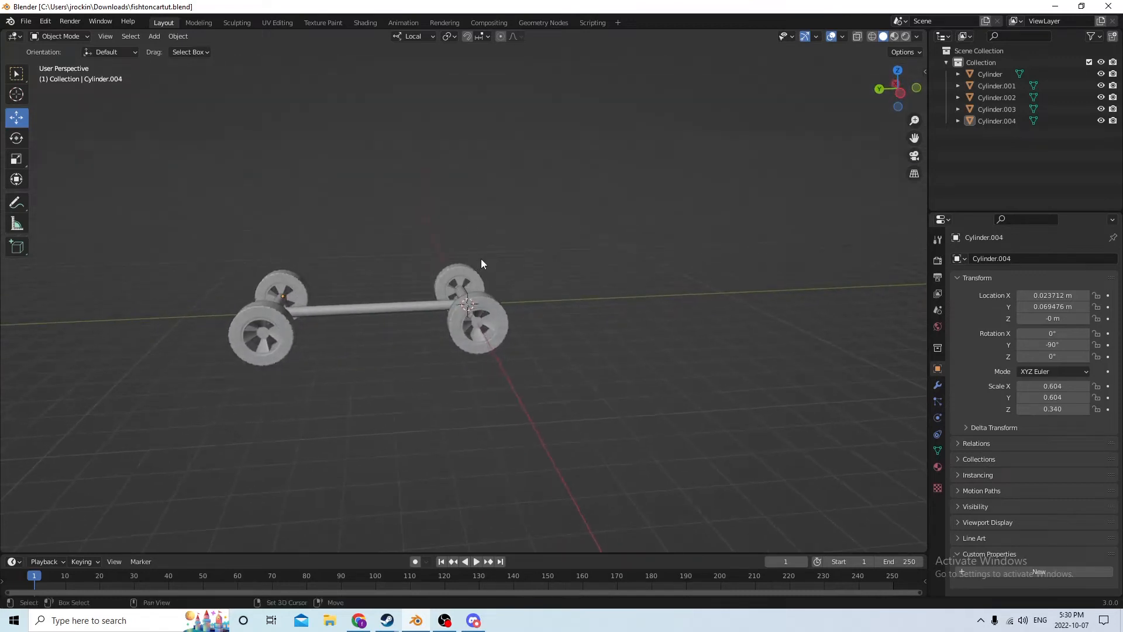
key(shift+a)
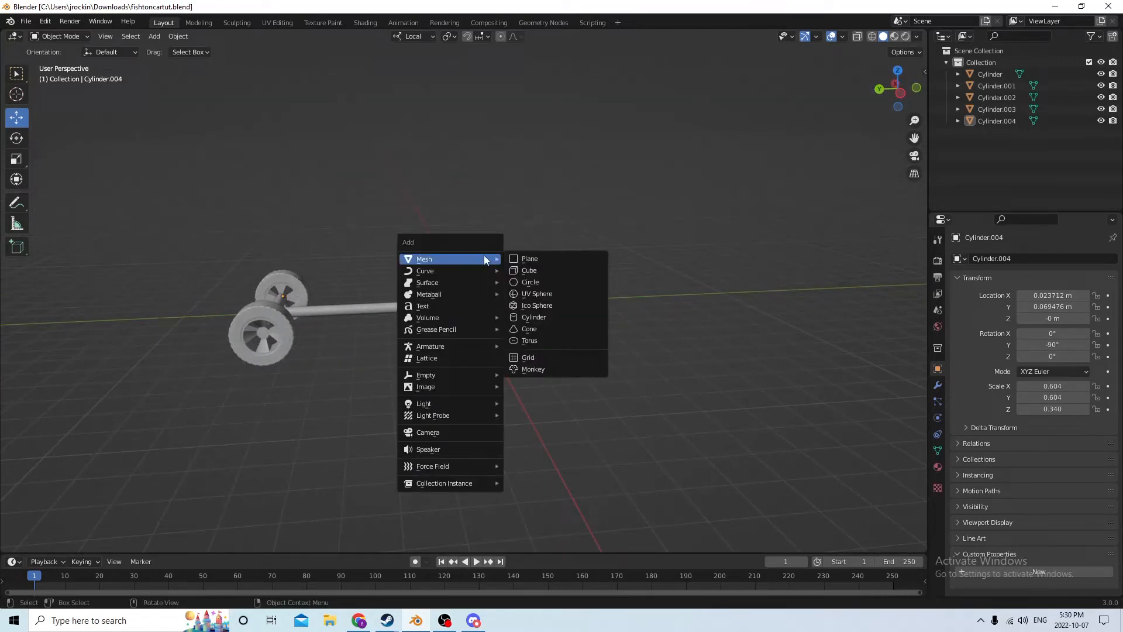
click(536, 267)
middle_drag(536, 266, 561, 275)
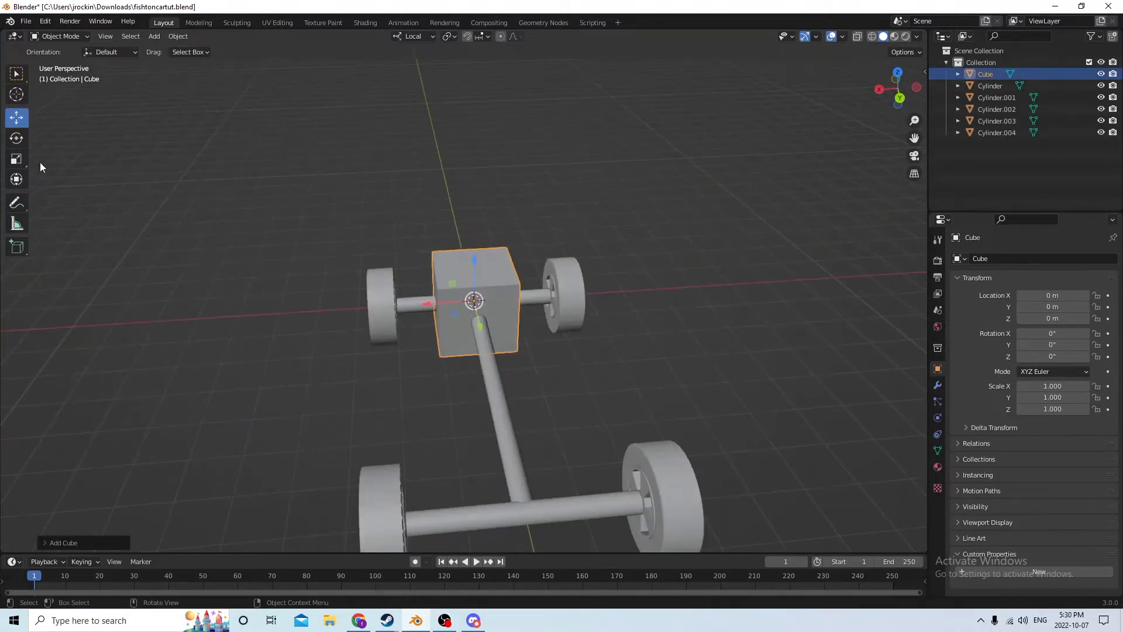
Stretch the cube along X and shrink it slightly overall, to a scale of about 2.68 in X and 0.99 in Y and Z.
click(17, 159)
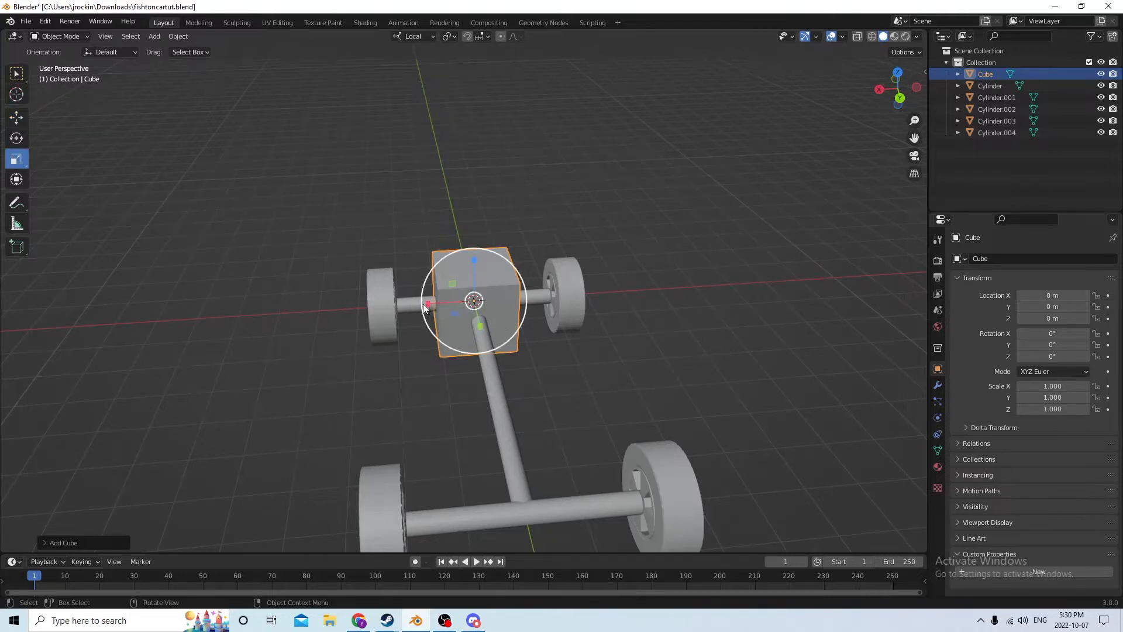
drag(422, 302, 335, 306)
middle_drag(466, 247, 500, 258)
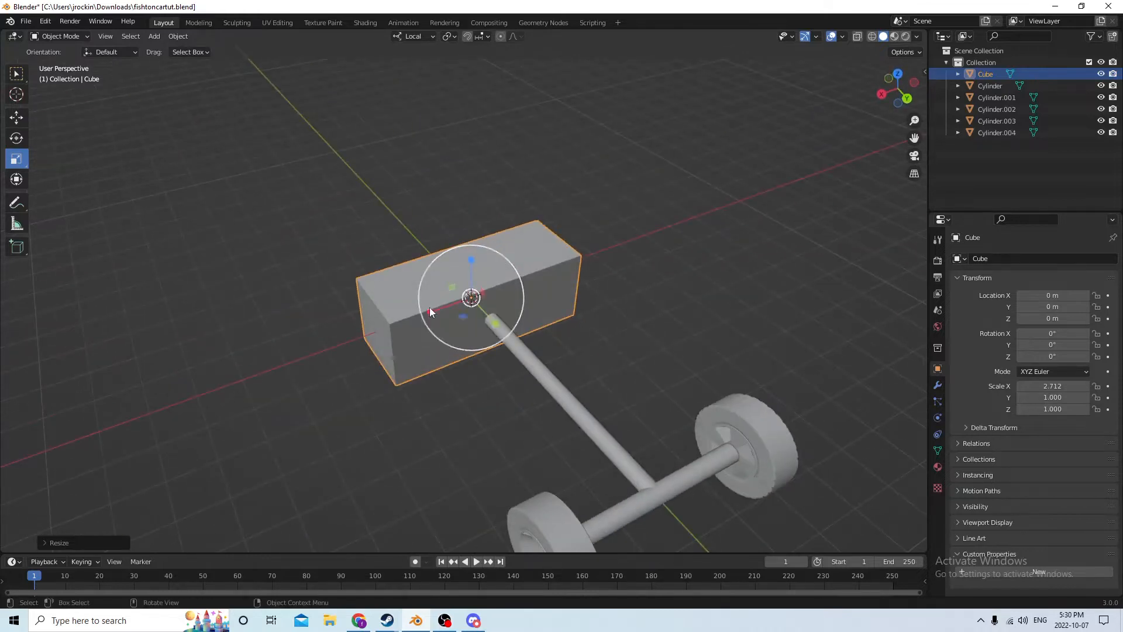
key(s)
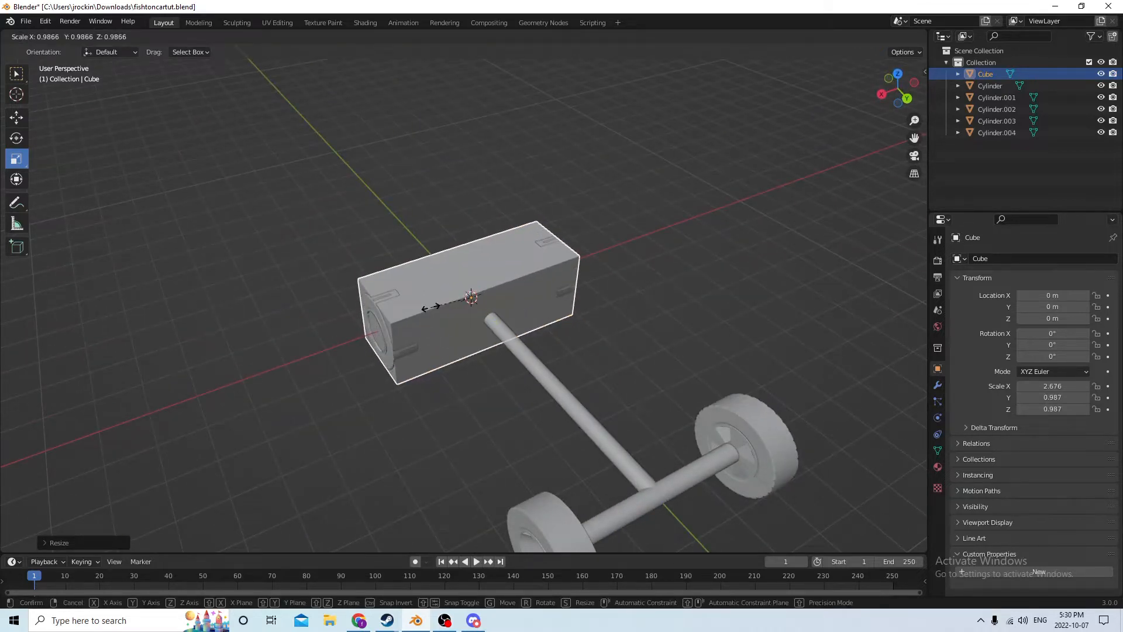
click(425, 307)
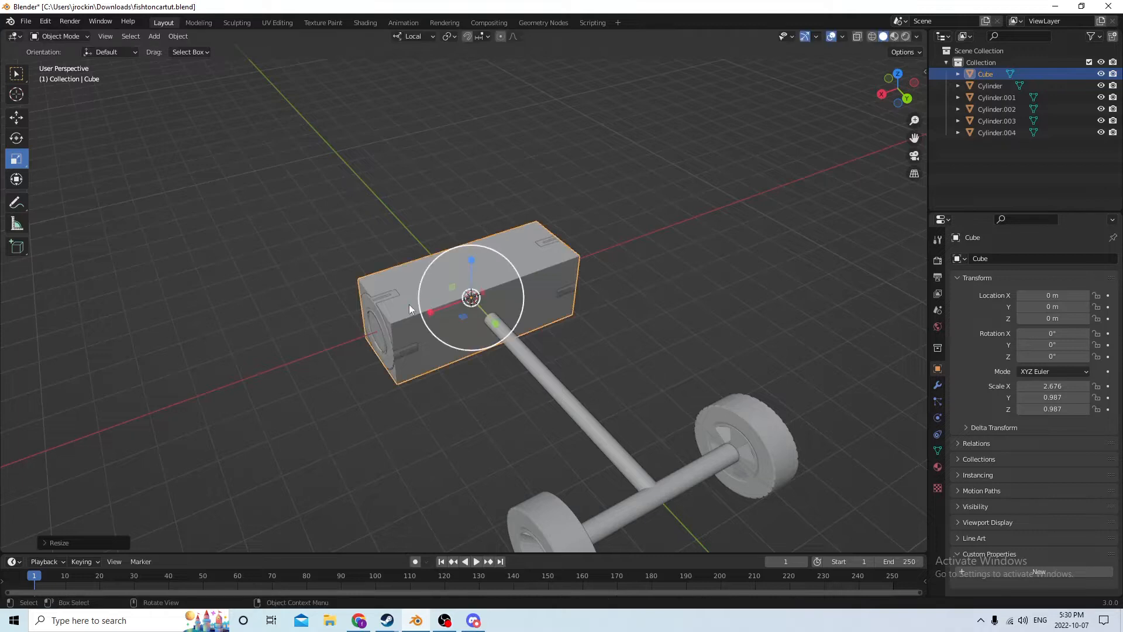
Move the cube between the two axles and above the chassis, to about 0.031 m in Y and 0.033 m in Z.
scroll(363, 307, up, 5)
middle_drag(380, 296, 733, 294)
scroll(727, 301, down, 4)
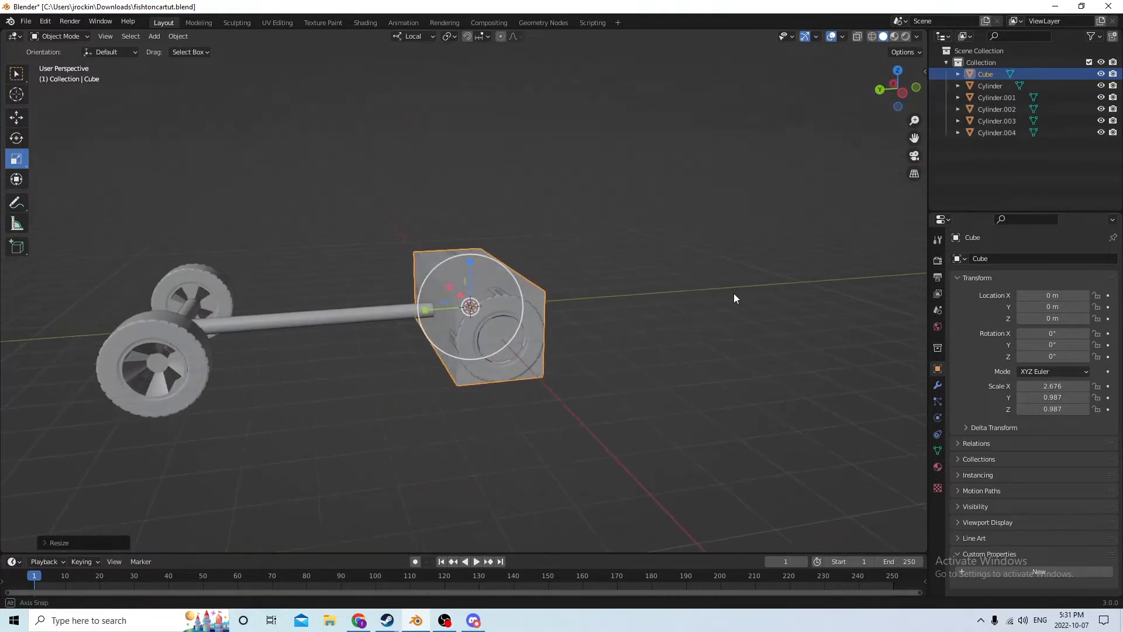
click(20, 121)
drag(421, 311, 294, 312)
middle_drag(304, 304, 293, 308)
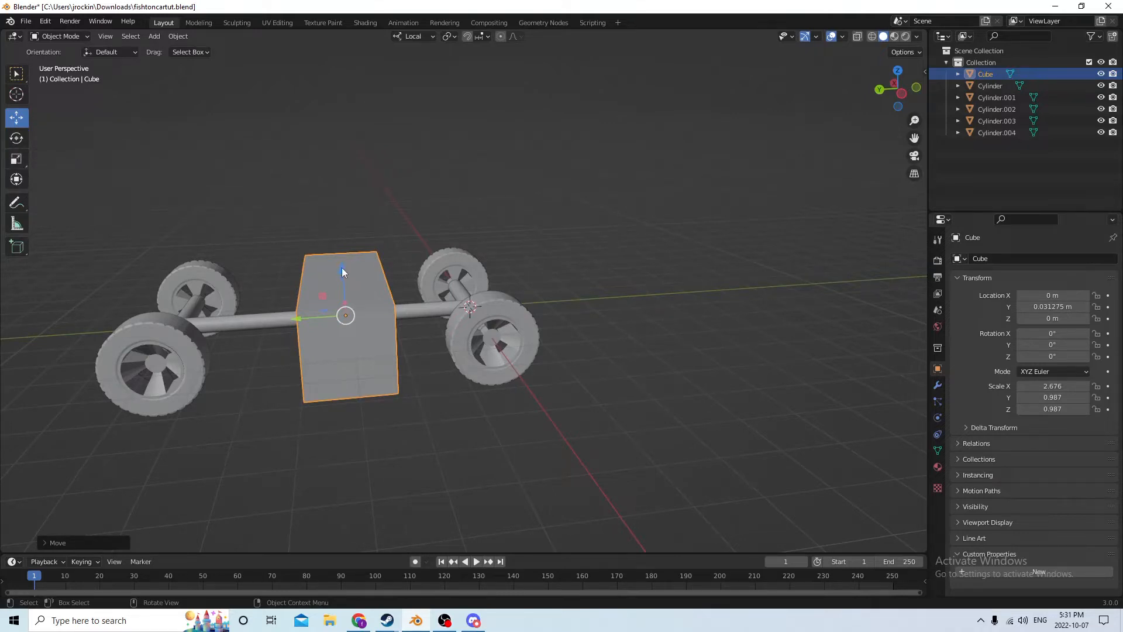
drag(341, 268, 335, 151)
middle_drag(335, 151, 338, 113)
drag(345, 146, 344, 130)
middle_drag(344, 130, 362, 145)
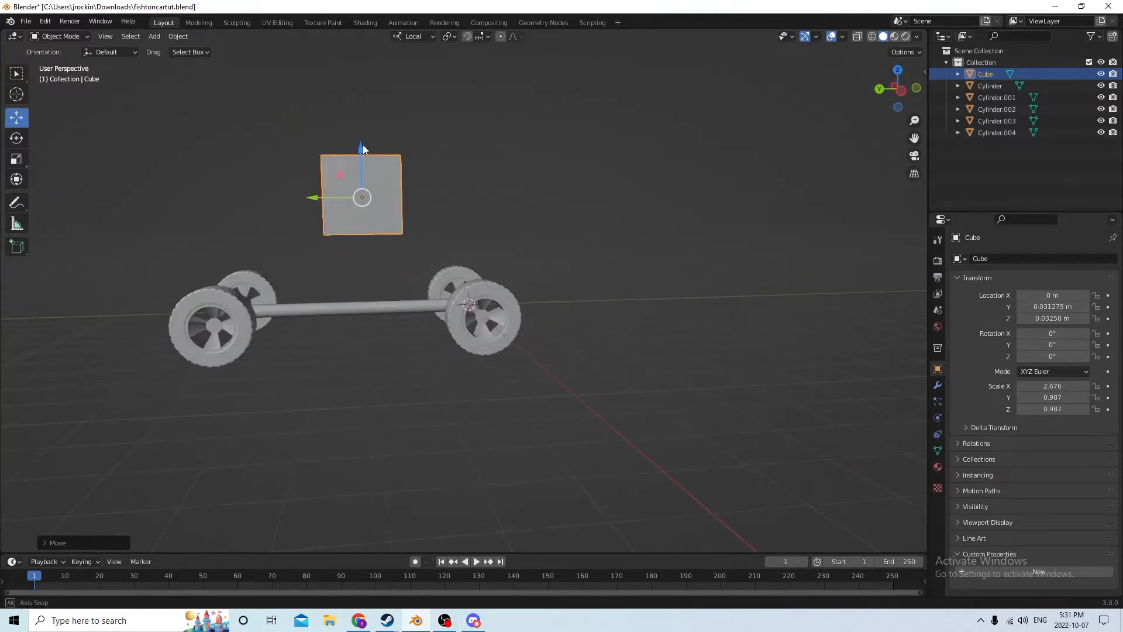
Flatten the cube vertically to a Z scale of about 0.75.
click(16, 158)
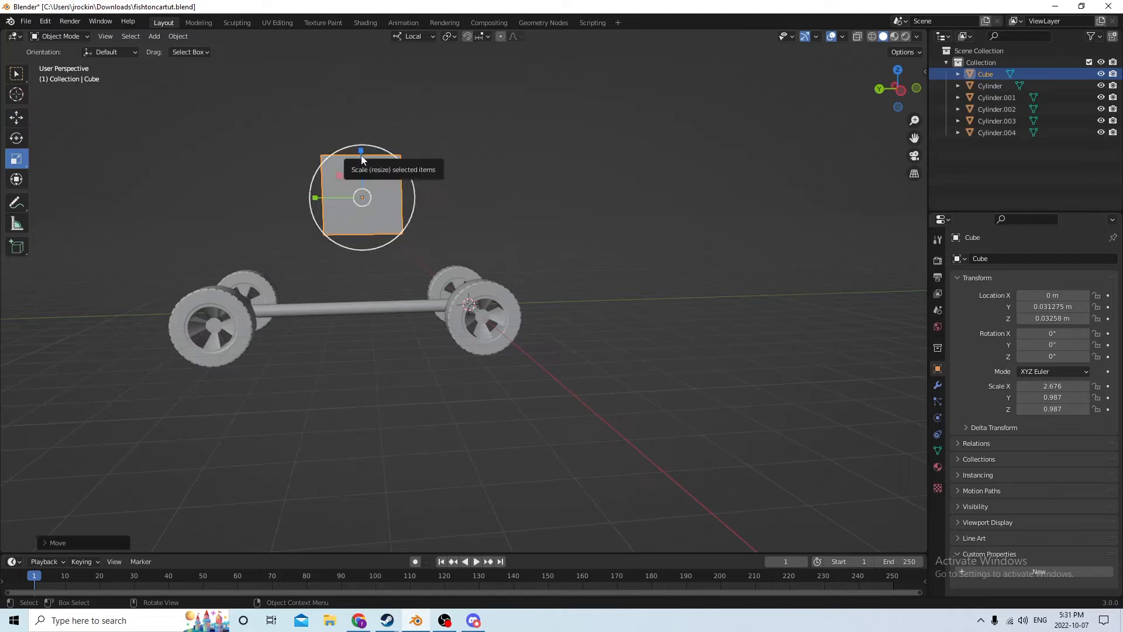
drag(361, 155, 362, 167)
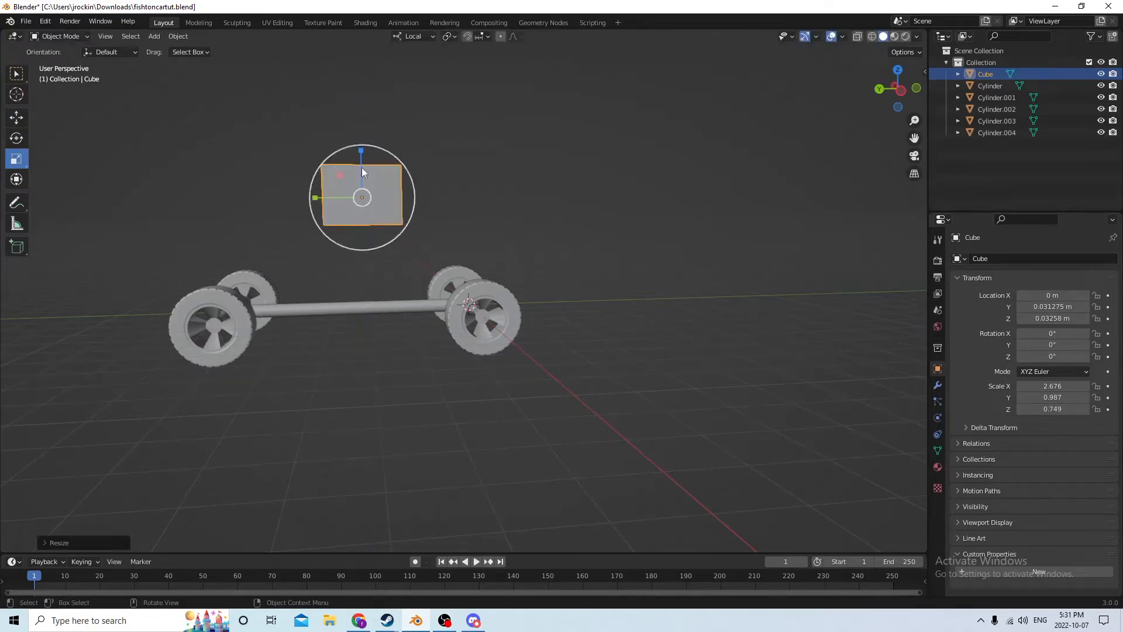
middle_drag(361, 167, 435, 206)
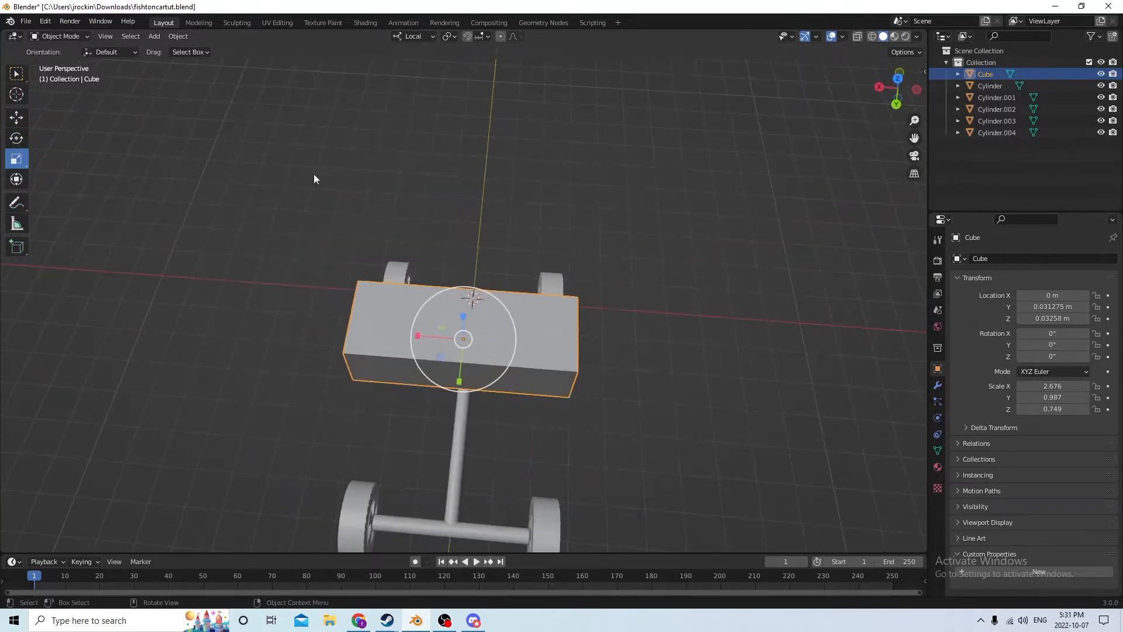
Taper the cube into a cabin shape by scaling down its top face along both X and Y in Edit Mode.
key(Tab)
click(519, 335)
click(453, 312)
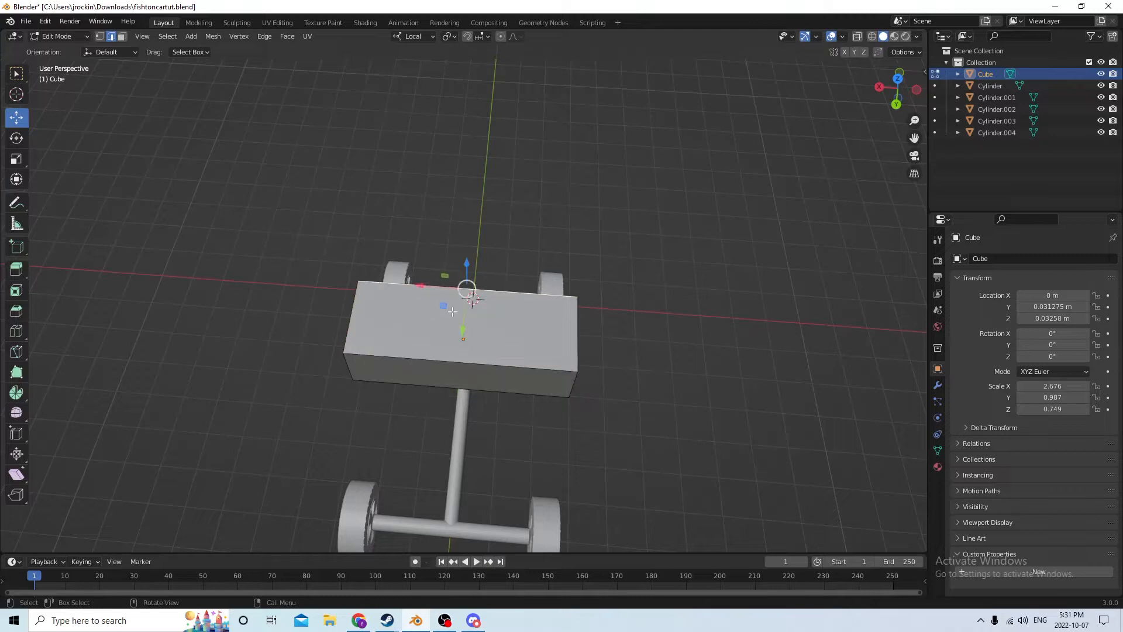
click(121, 38)
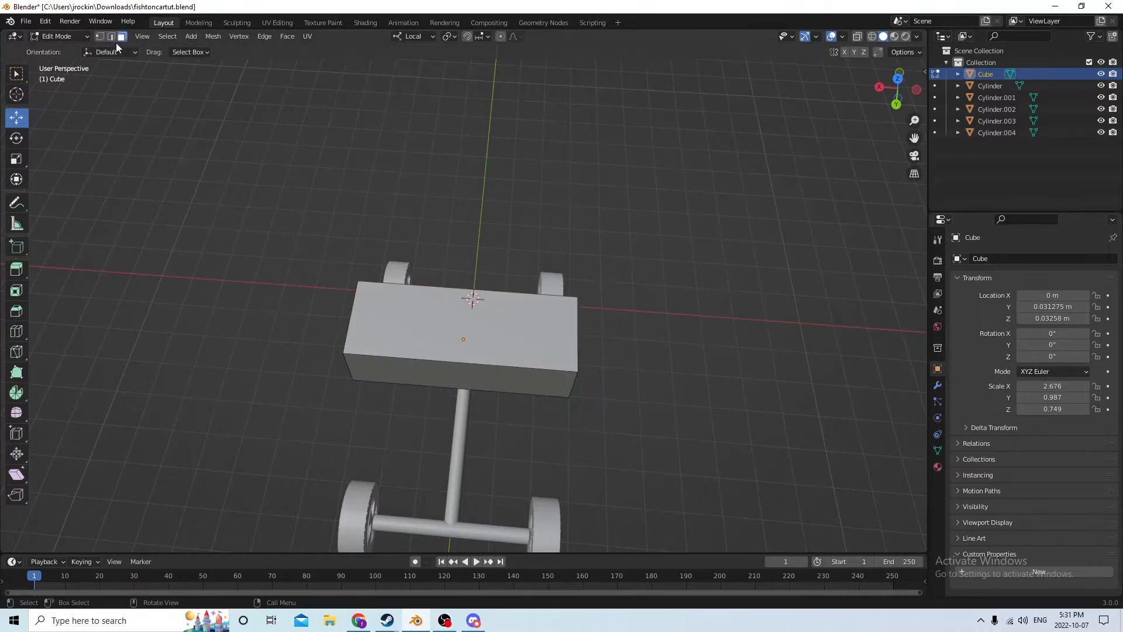
click(446, 326)
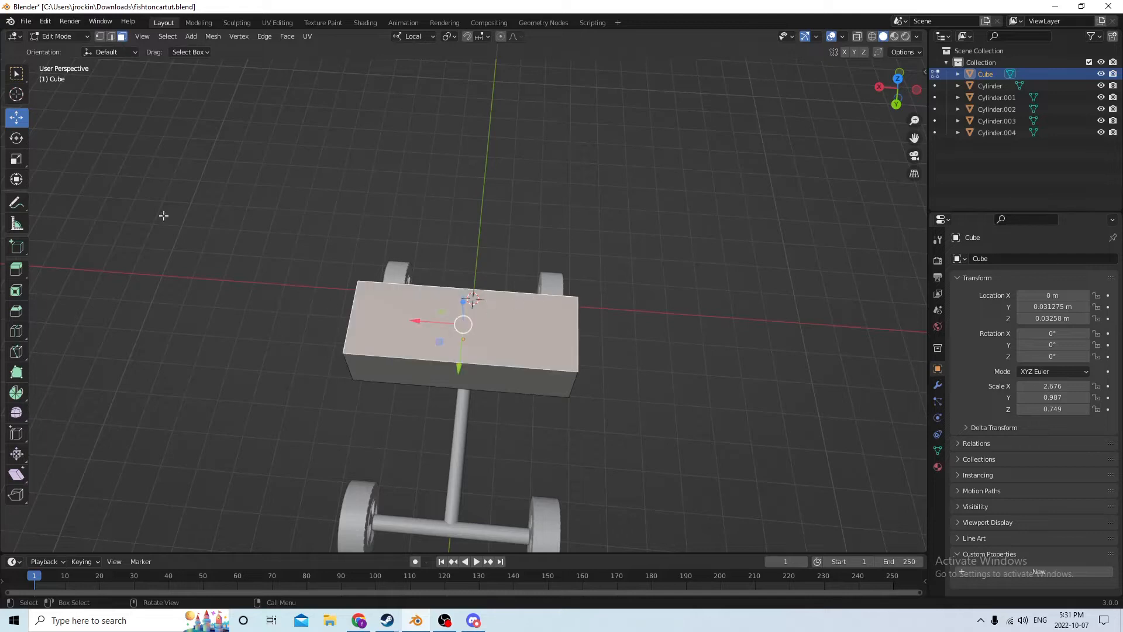
click(16, 158)
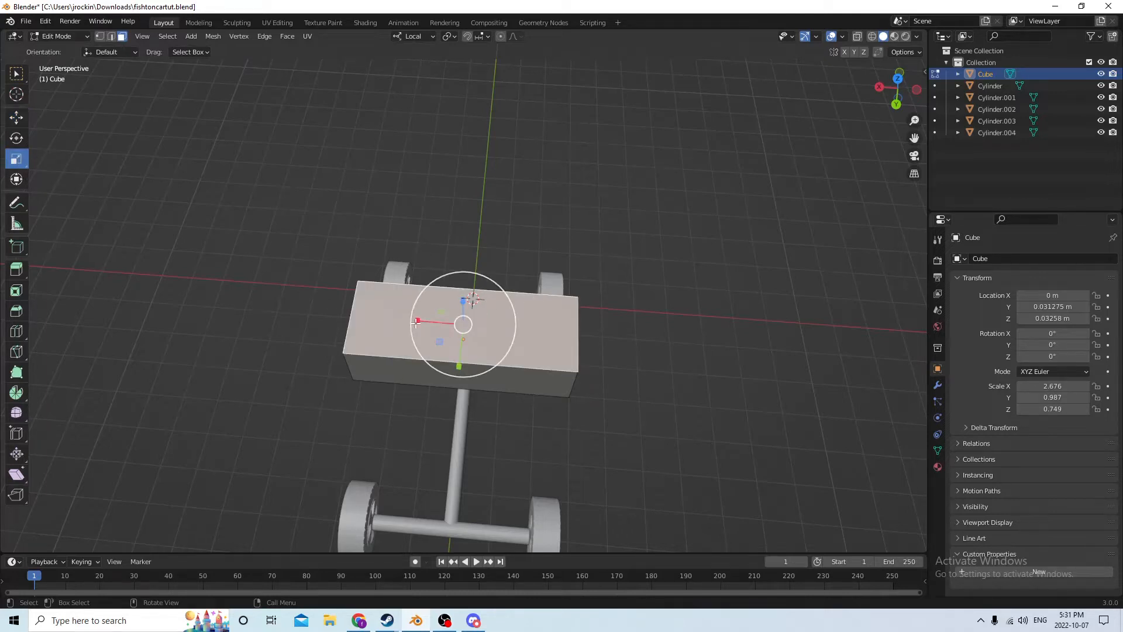
drag(416, 323, 426, 321)
middle_drag(426, 321, 321, 241)
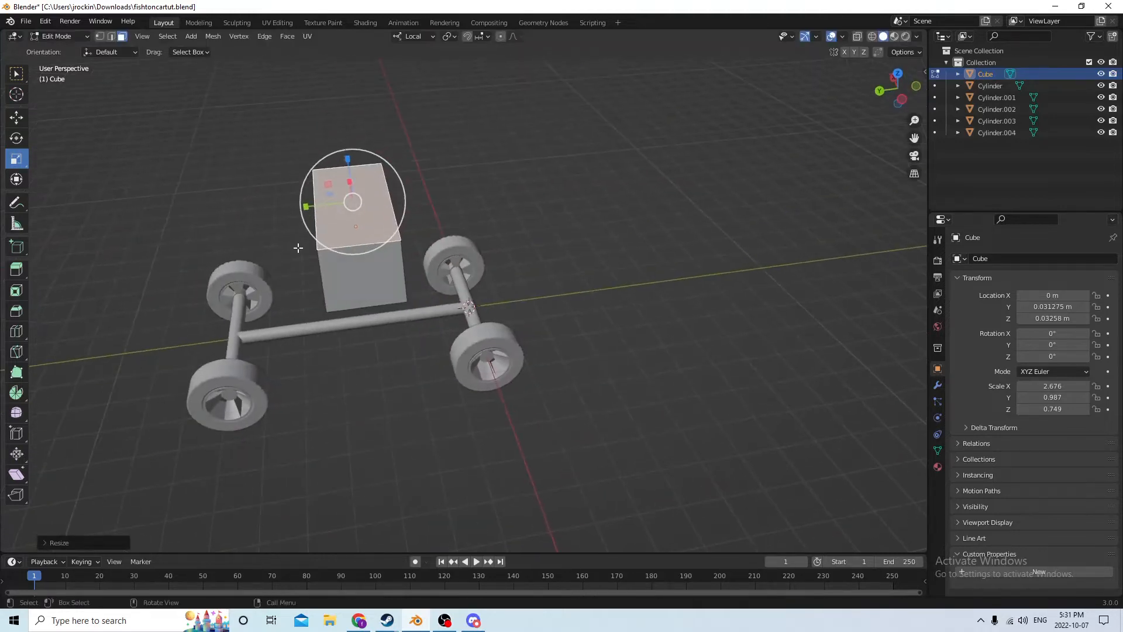
drag(306, 206, 310, 206)
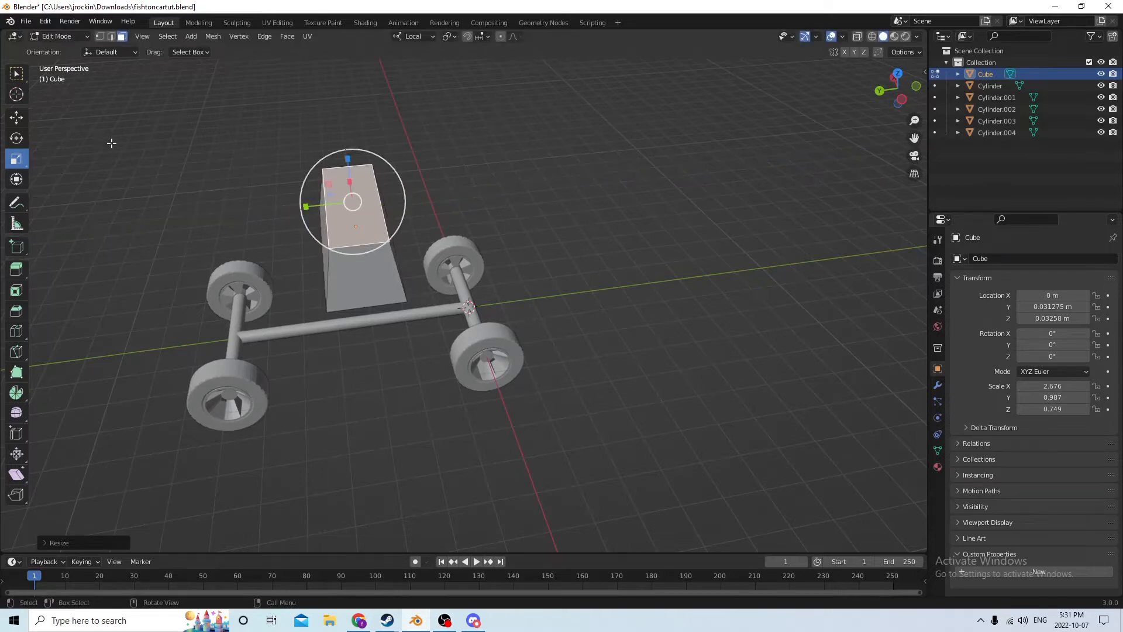
key(Tab)
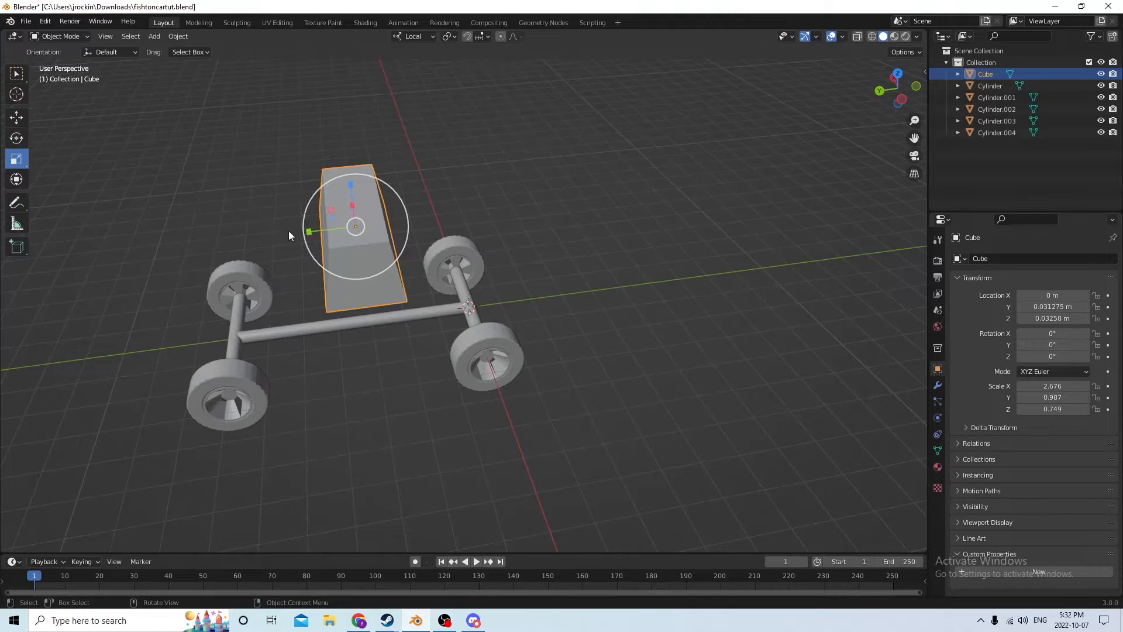
Lengthen the tapered cabin along the chassis to a Y scale of about 2.43.
drag(310, 233, 222, 248)
middle_drag(221, 248, 275, 195)
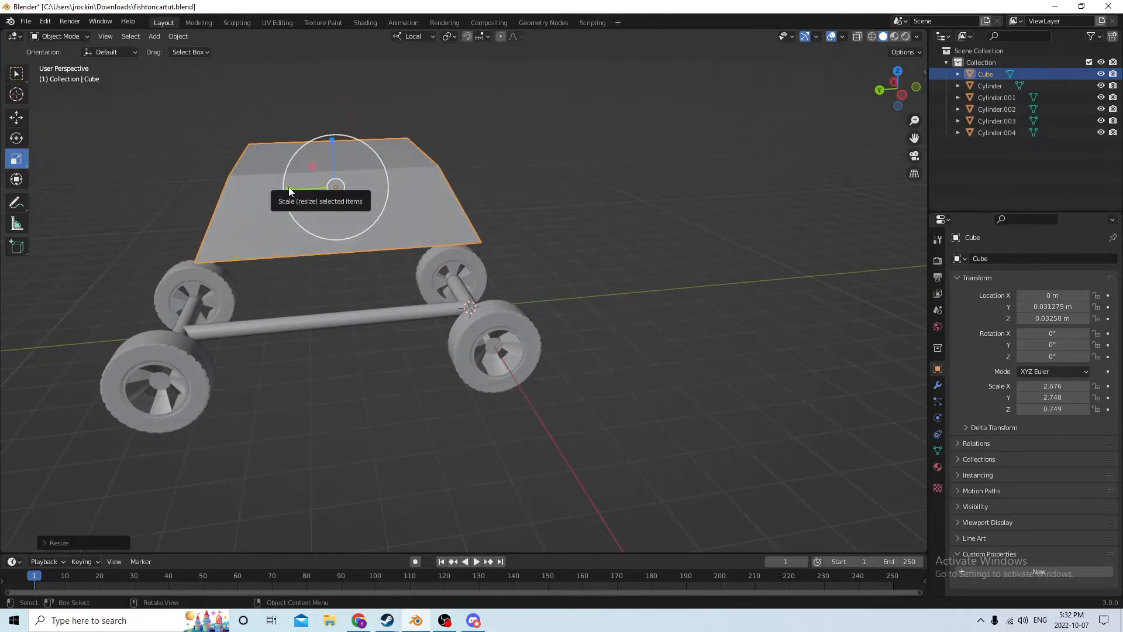
drag(289, 190, 295, 189)
mouse_move(289, 187)
middle_down()
mouse_move(276, 150)
mouse_move(277, 192)
mouse_move(292, 188)
middle_up()
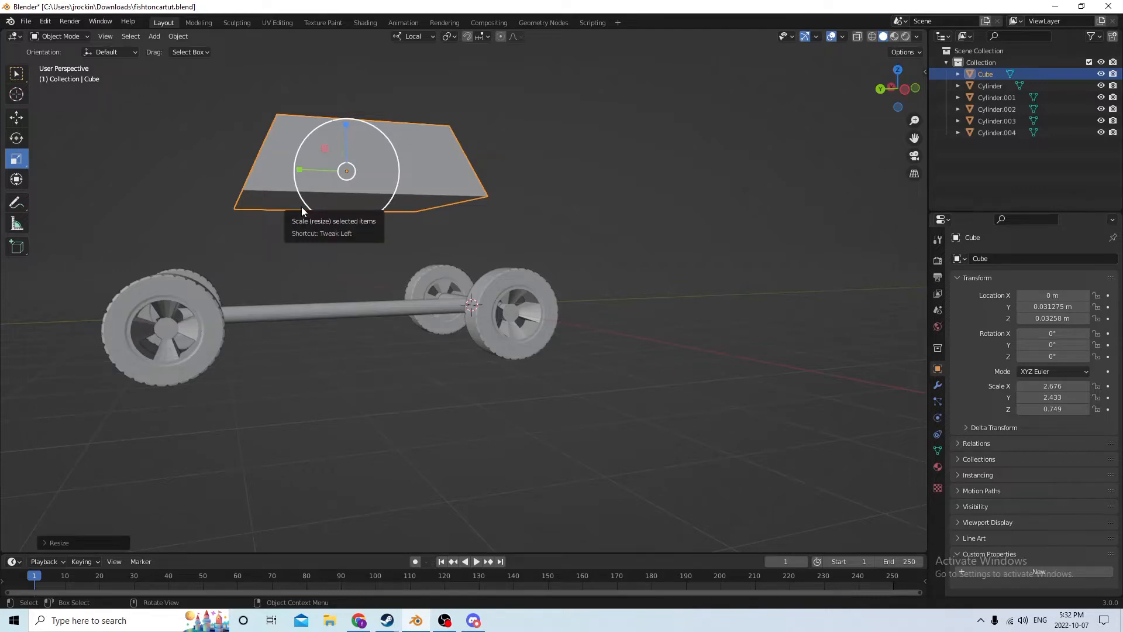
middle_drag(331, 226, 305, 226)
Extrude the cabin's bottom face straight down to just above the central shaft, forming the lower car body.
key(Tab)
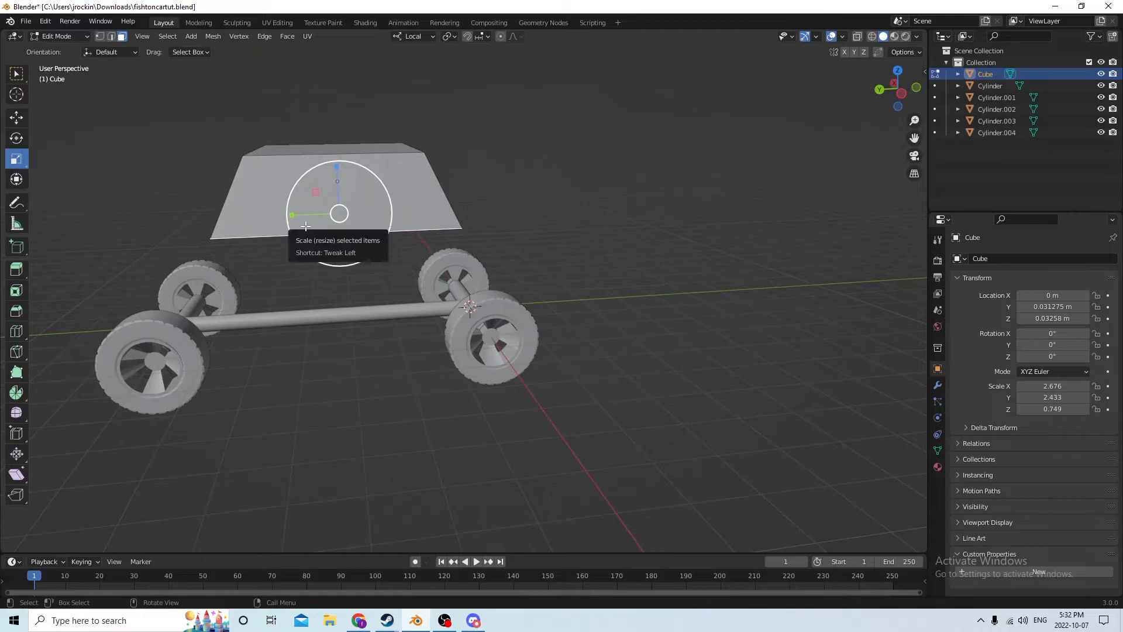
key(e)
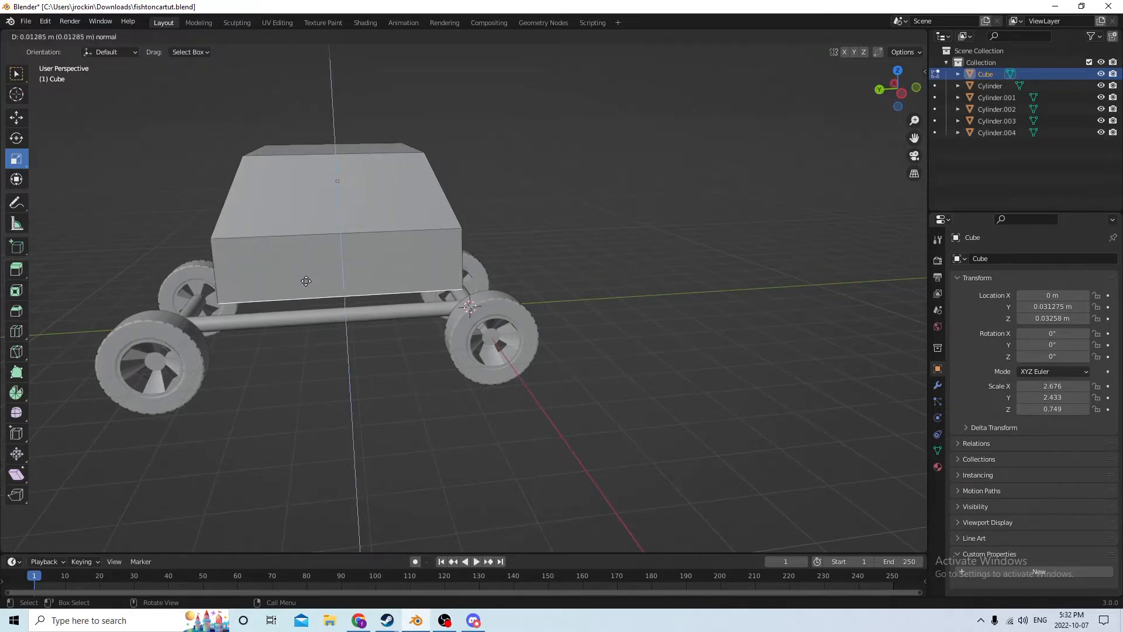
click(305, 297)
middle_drag(306, 297, 309, 231)
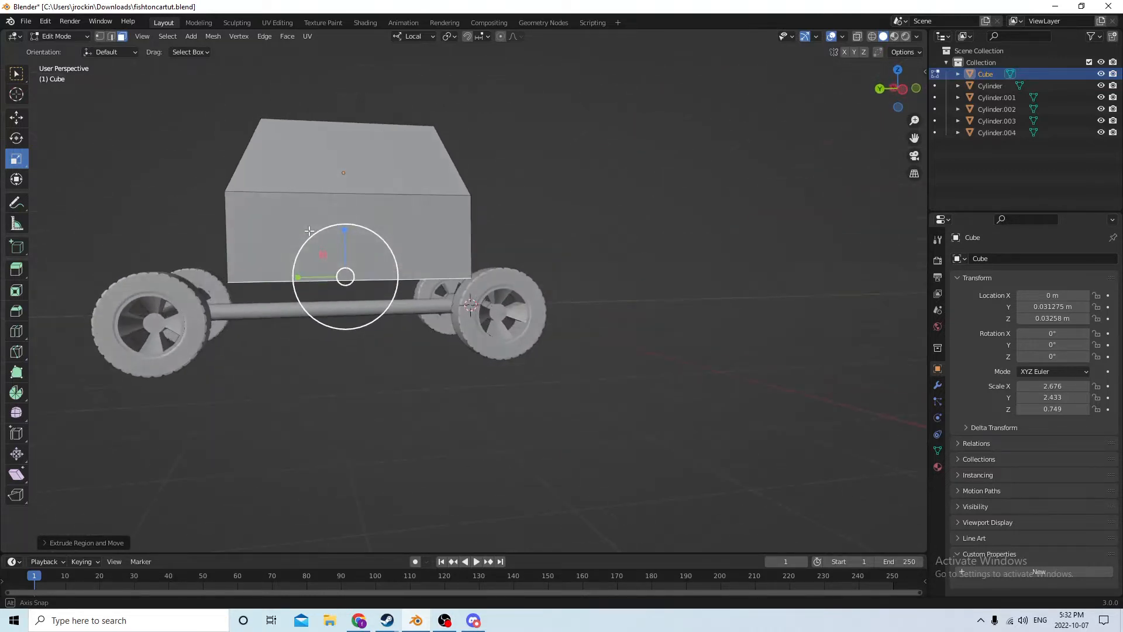
key(Tab)
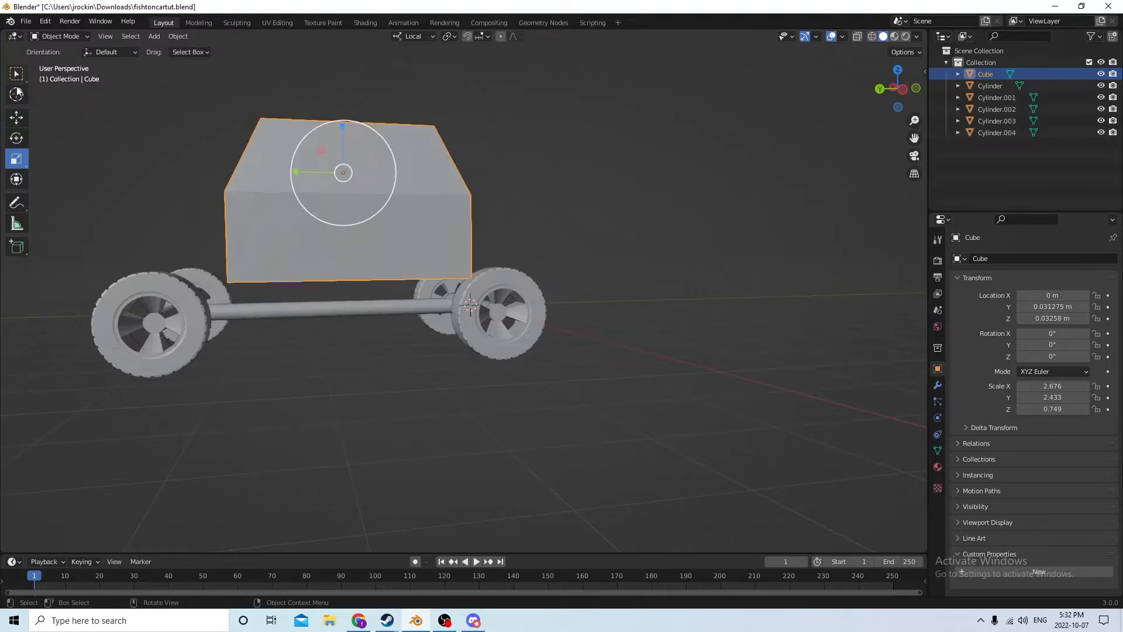
Lower the whole car body onto the chassis, to about 0.028 m in Z.
click(19, 117)
drag(347, 130, 339, 149)
middle_drag(339, 149, 400, 181)
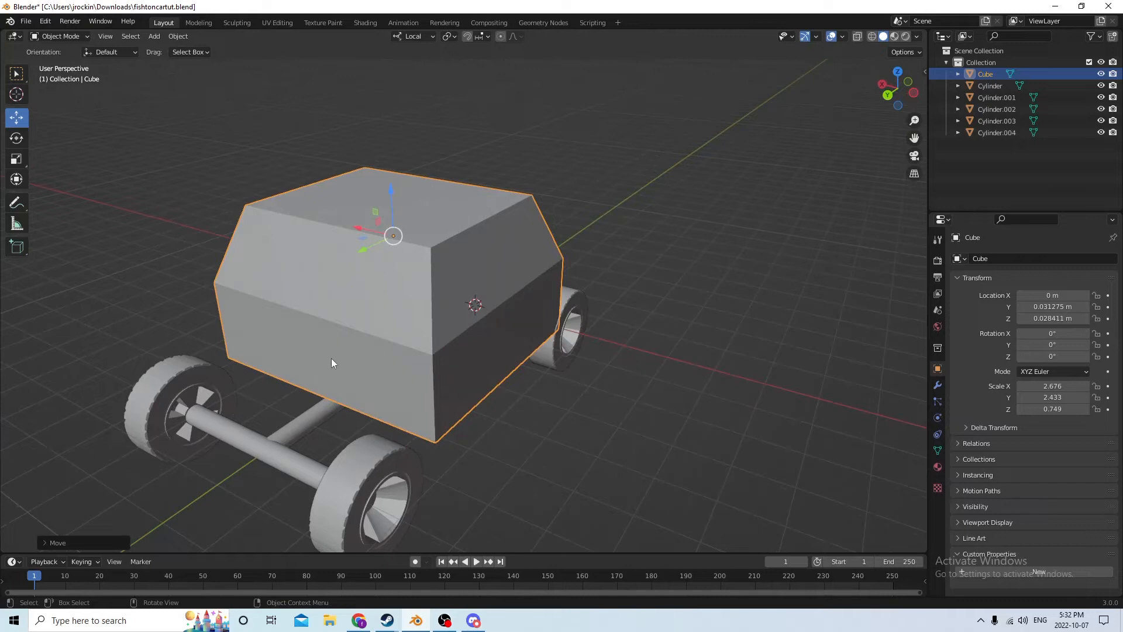
Extrude the lower body's +Y end face outward about 0.033 m, past the axle farthest from the origin.
scroll(310, 327, down, 4)
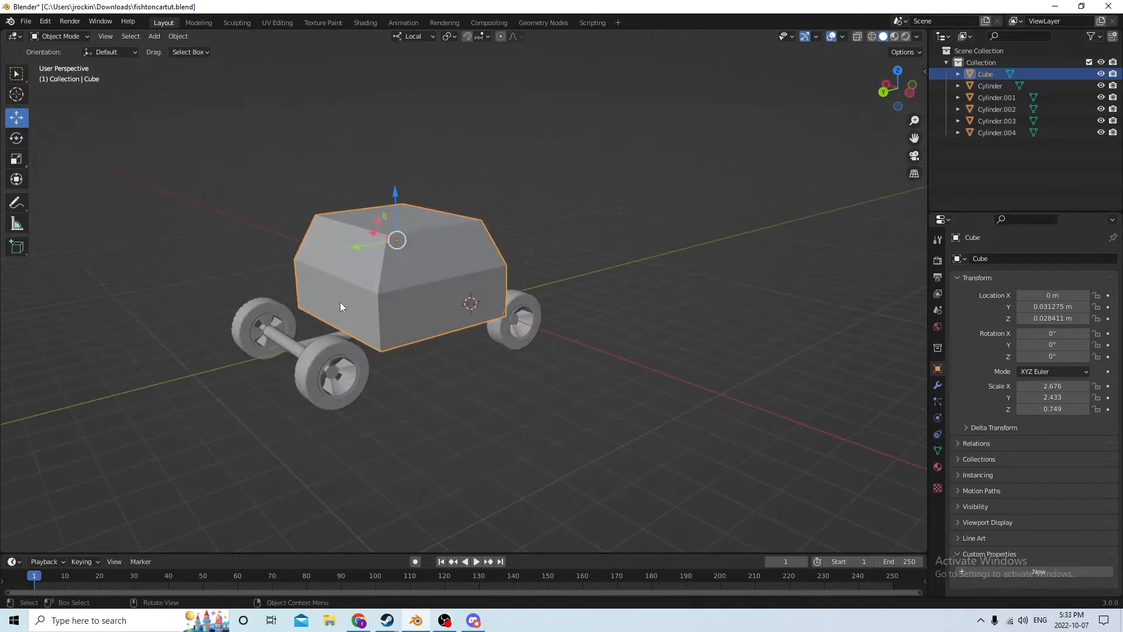
scroll(340, 302, up, 2)
key(Tab)
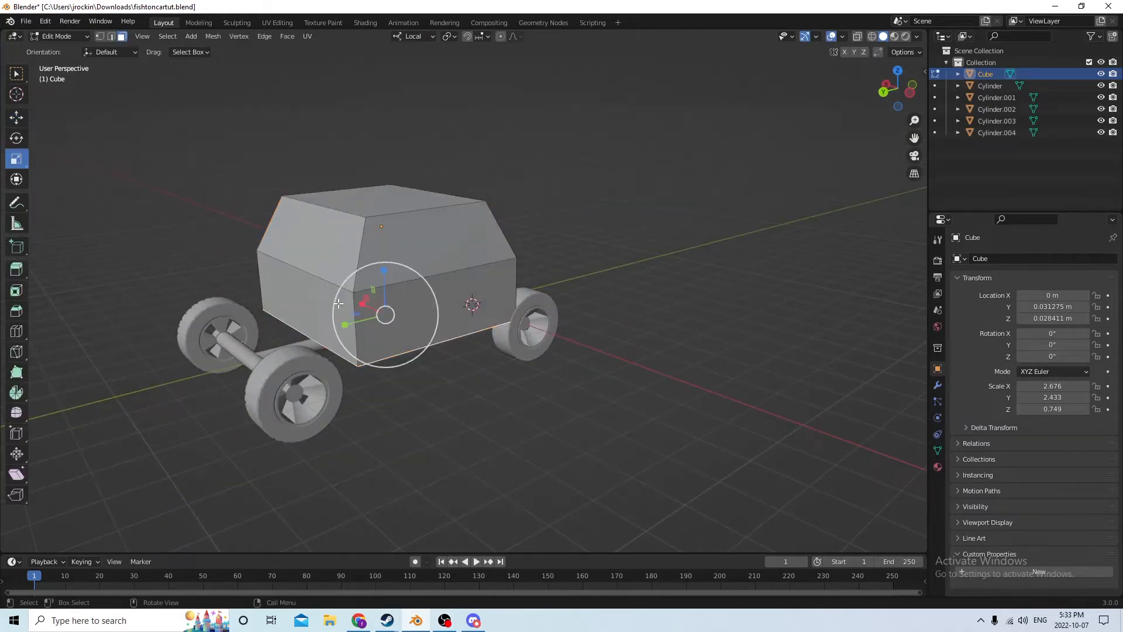
click(295, 305)
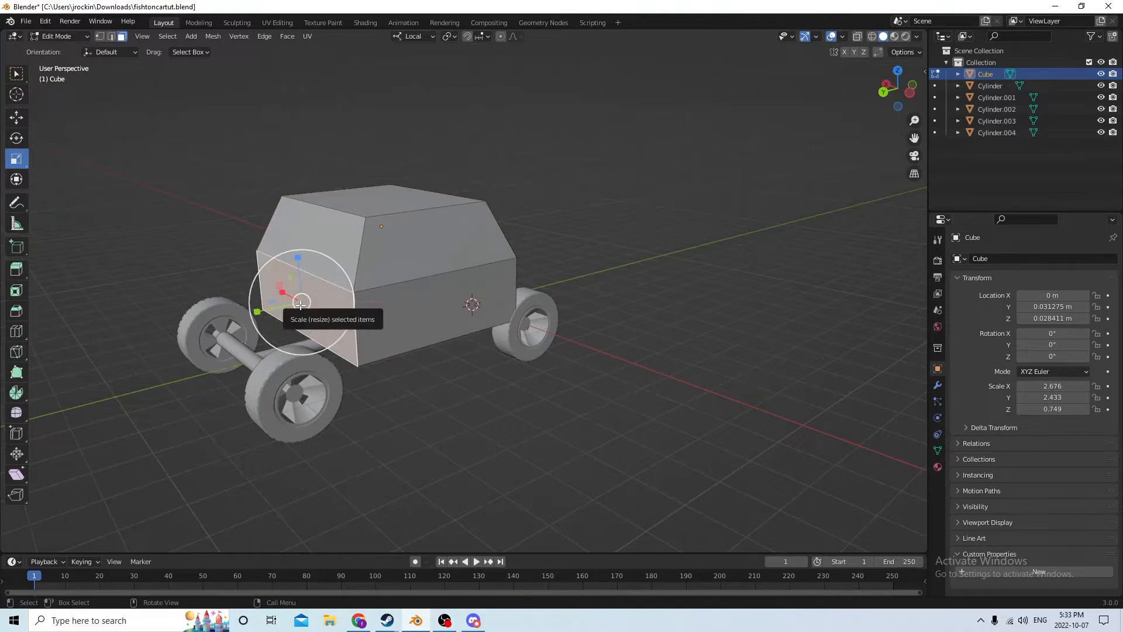
key(e)
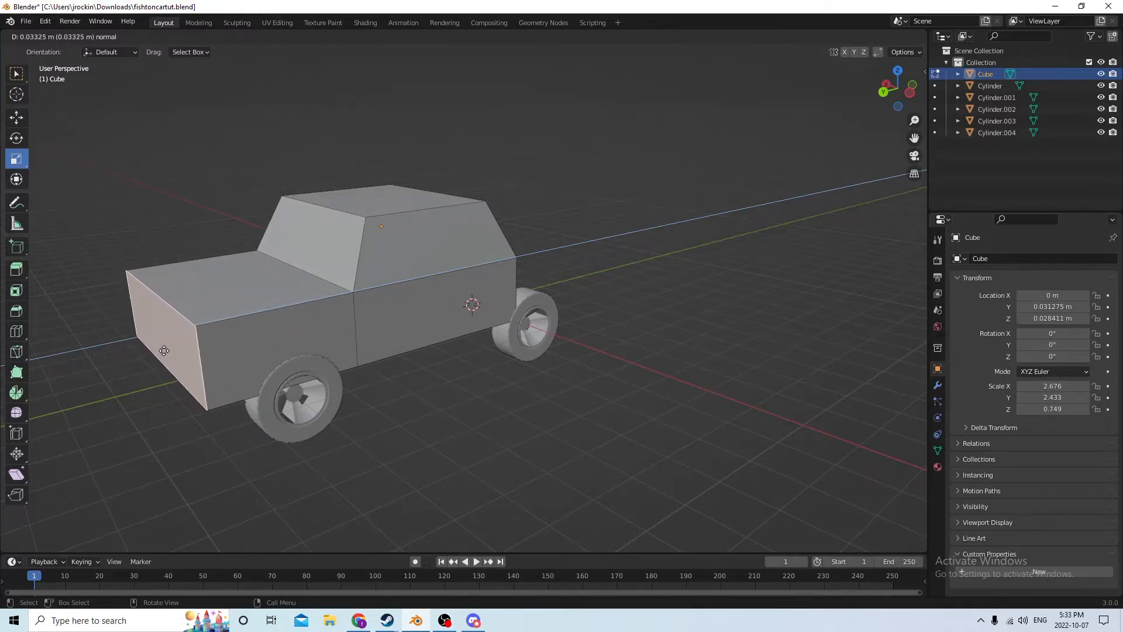
click(164, 350)
middle_drag(165, 350, 79, 293)
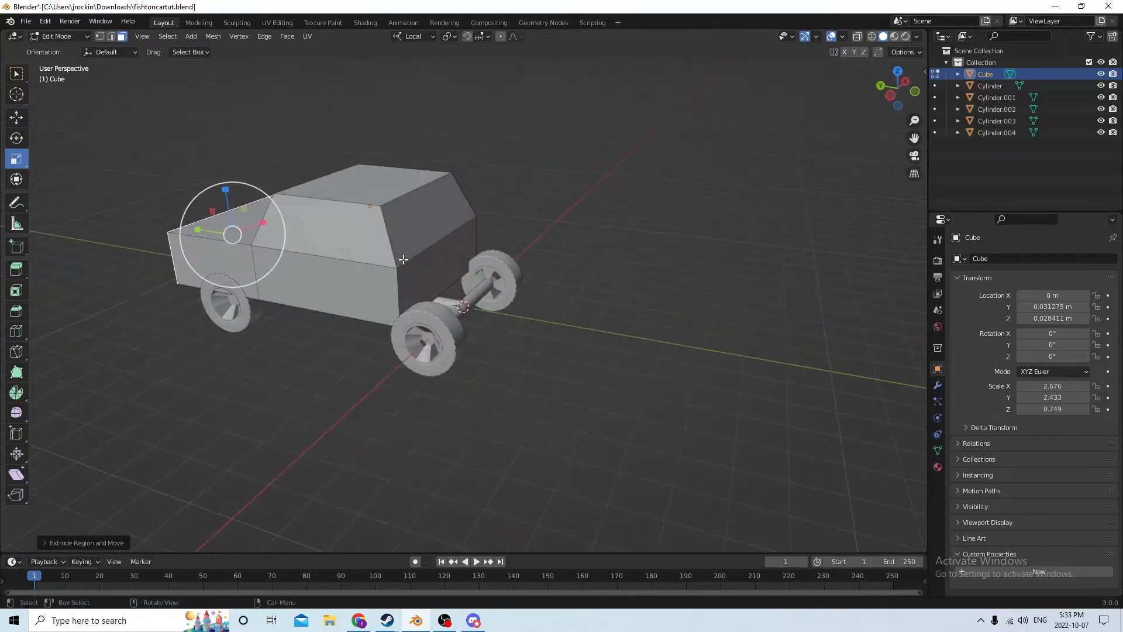
Extrude the lower body's opposite end face outward about 0.023 m, over the axle at the origin.
click(431, 272)
key(e)
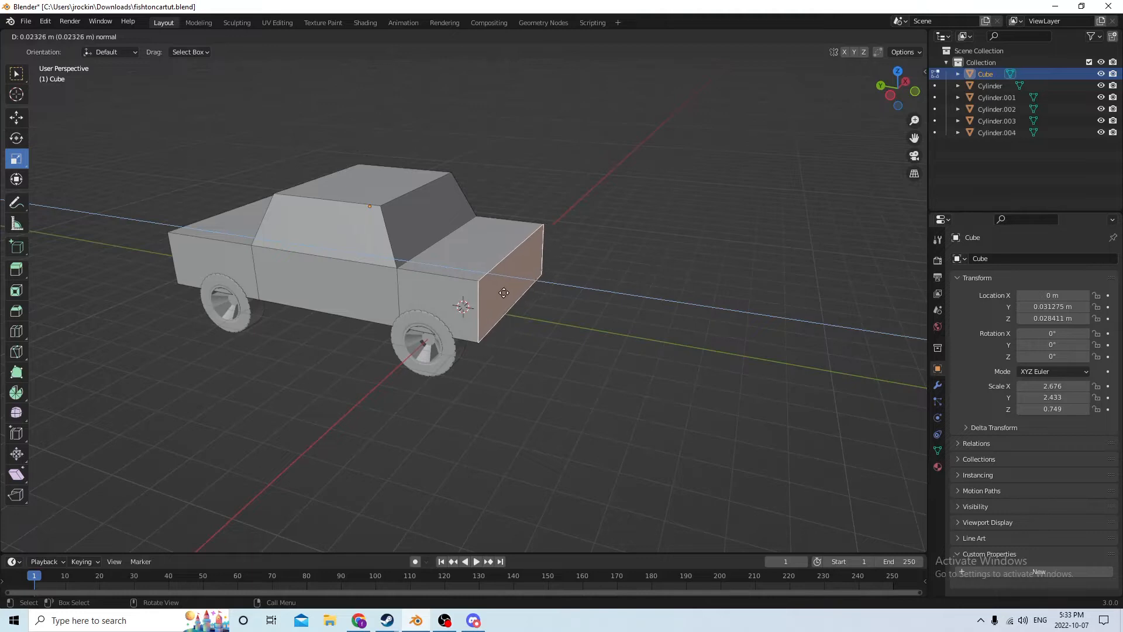
click(504, 293)
middle_drag(509, 278, 337, 271)
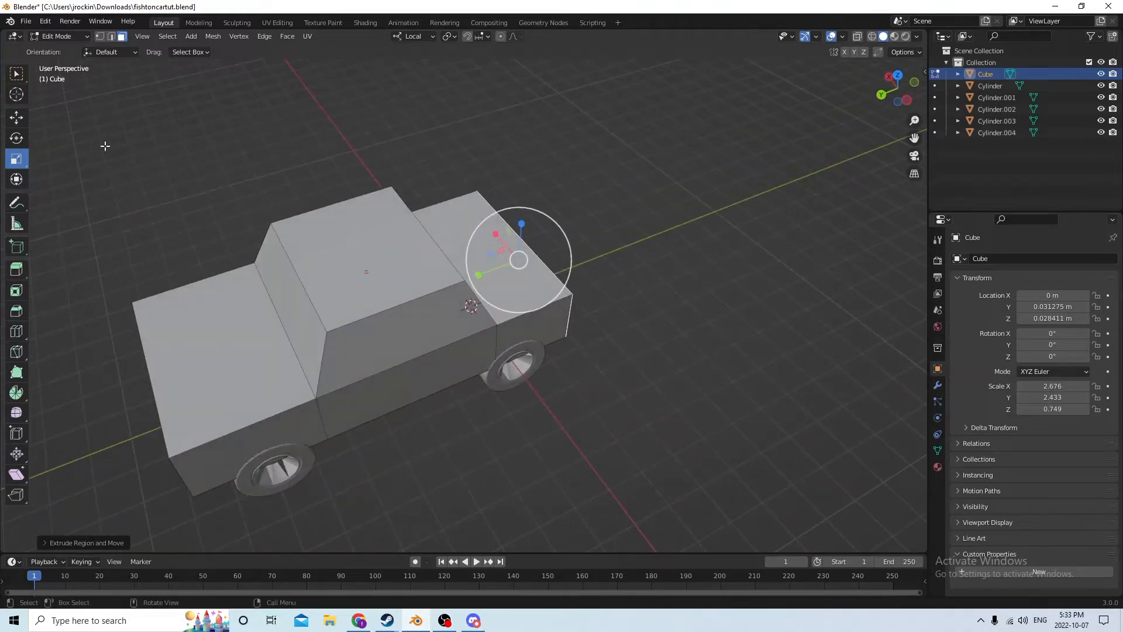
Move the cabin roof's +Y edge inward along Y to give the windshield a flatter slope.
click(111, 36)
scroll(326, 212, up, 2)
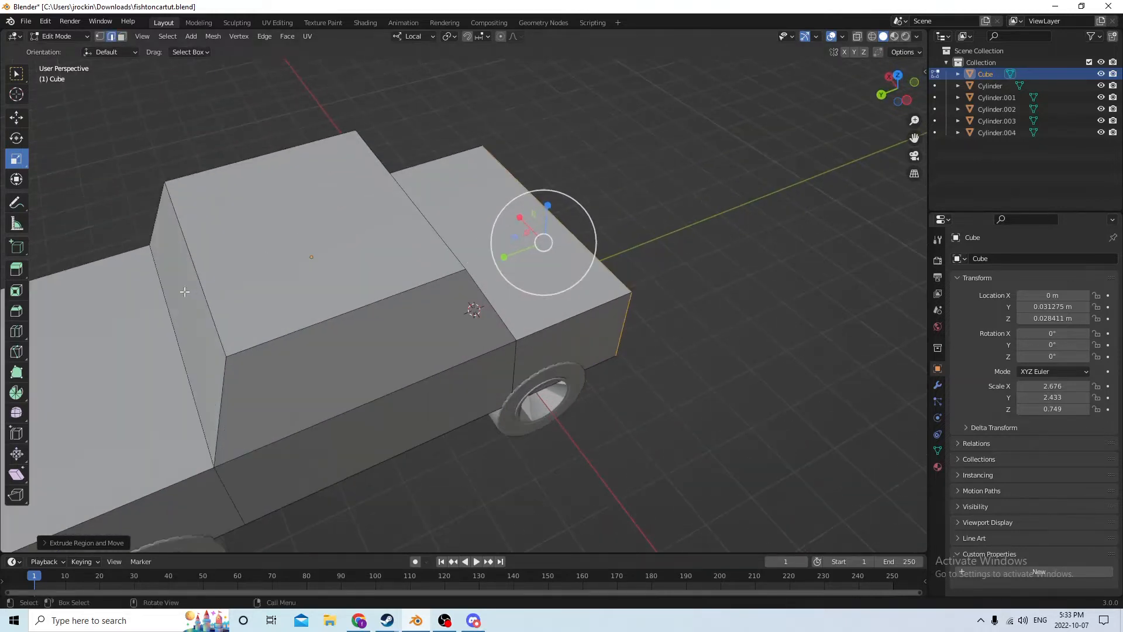
click(199, 275)
middle_drag(198, 276, 195, 251)
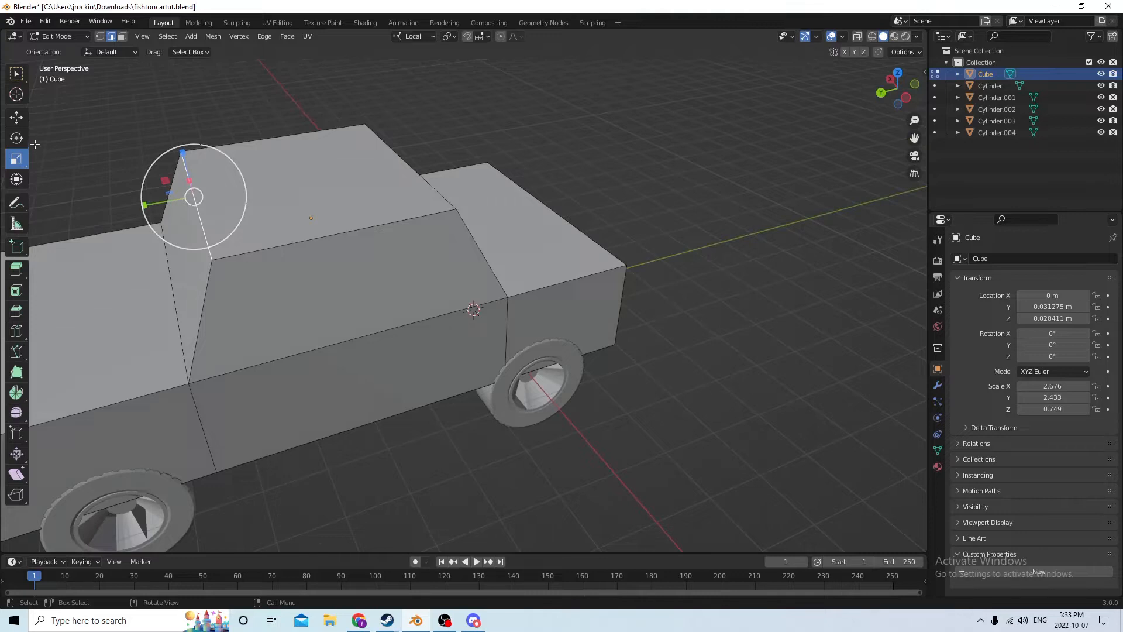
click(23, 124)
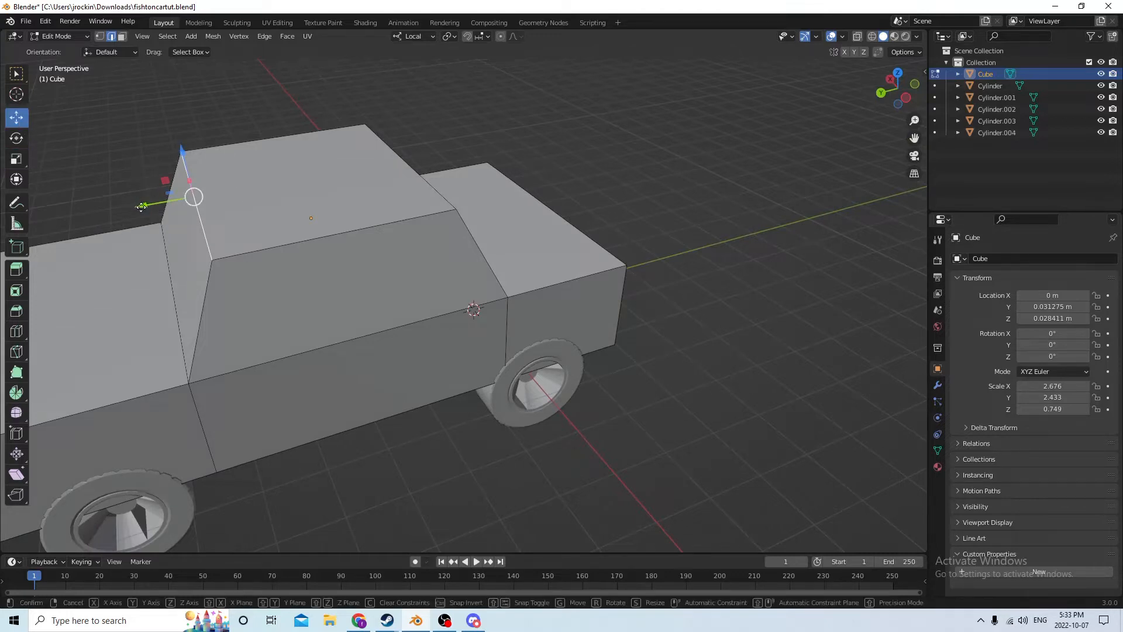
drag(144, 205, 194, 210)
middle_drag(194, 209, 380, 217)
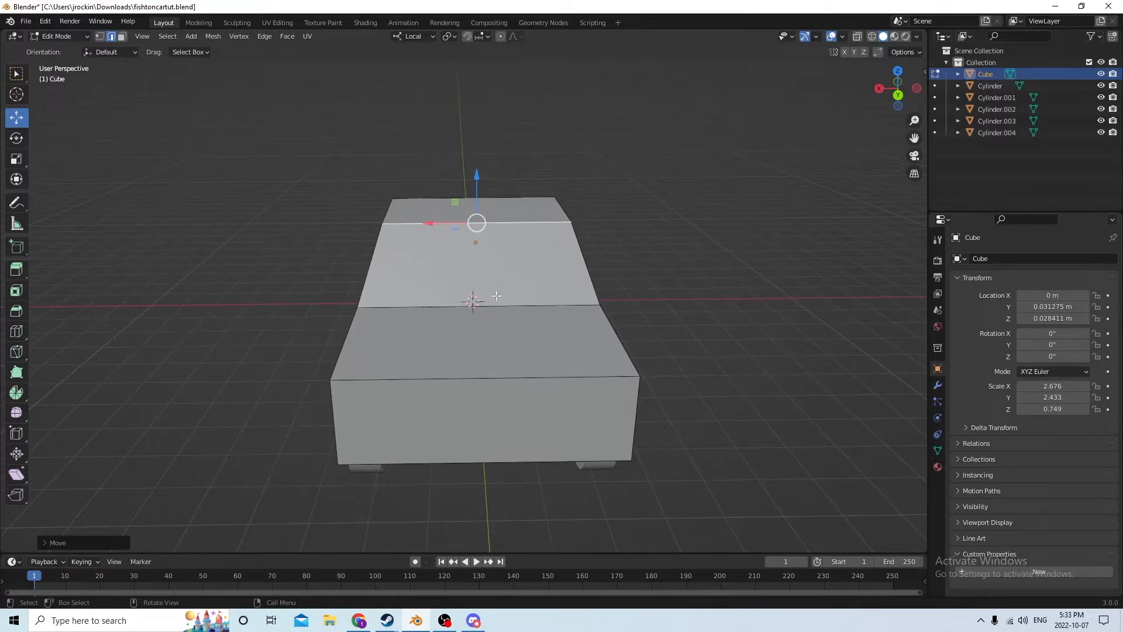
Add one lengthwise loop cut along the exact centre of the car body, splitting it into two halves.
key(ctrl)
key(ctrl+r)
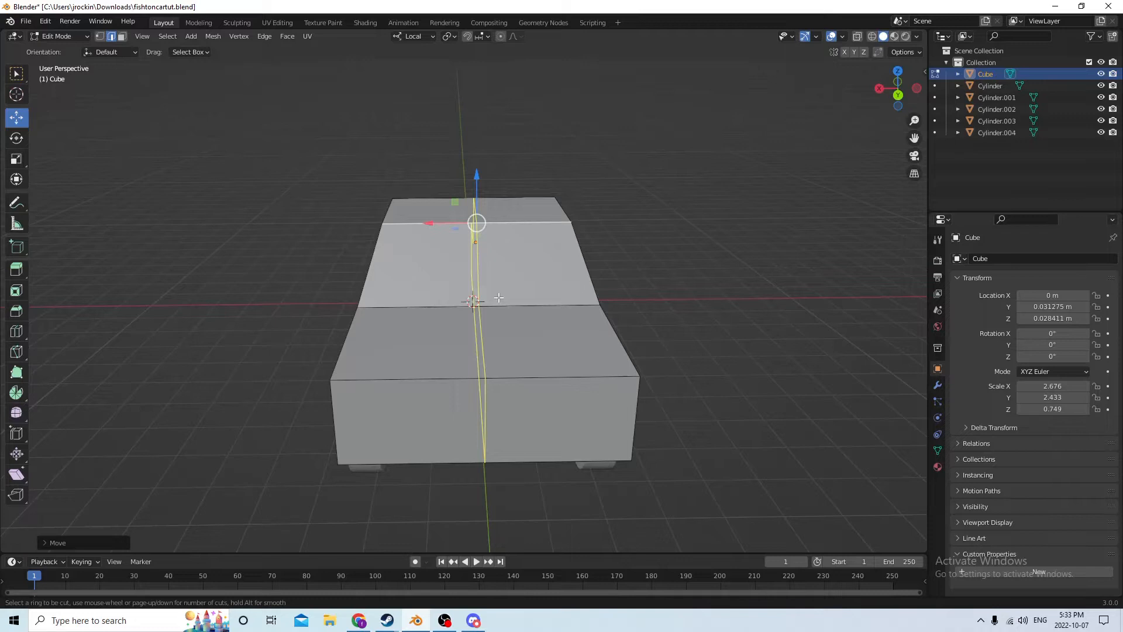
click(525, 293)
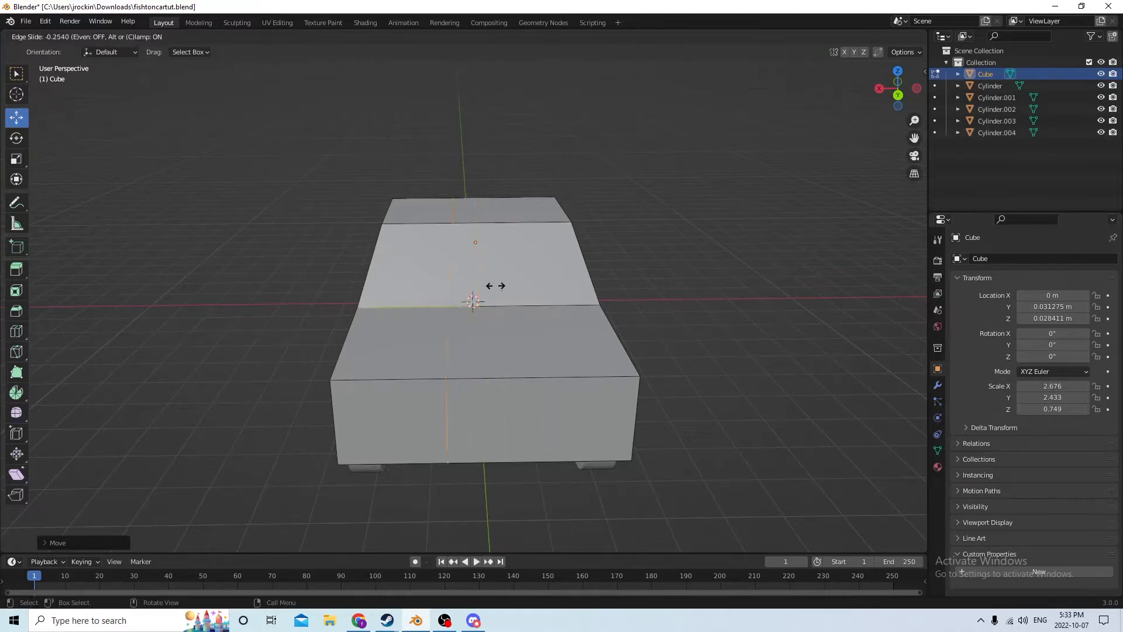
right_click(536, 291)
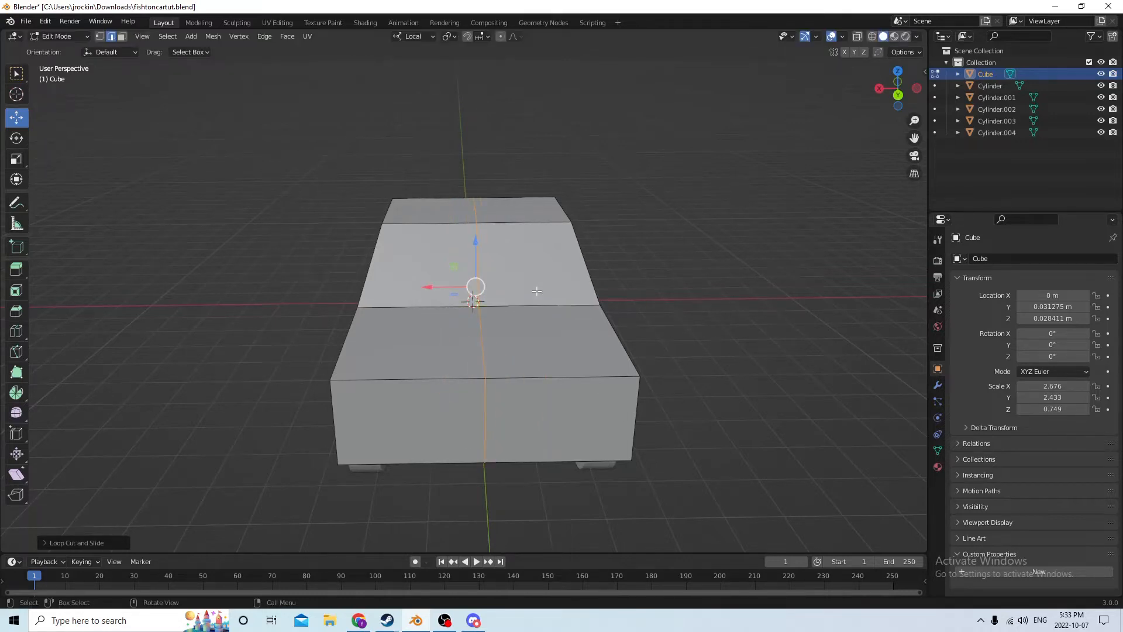
Raise the whole car body clear of the chassis, to about 0.056 m in Z, and return to mesh editing.
middle_drag(649, 224, 643, 188)
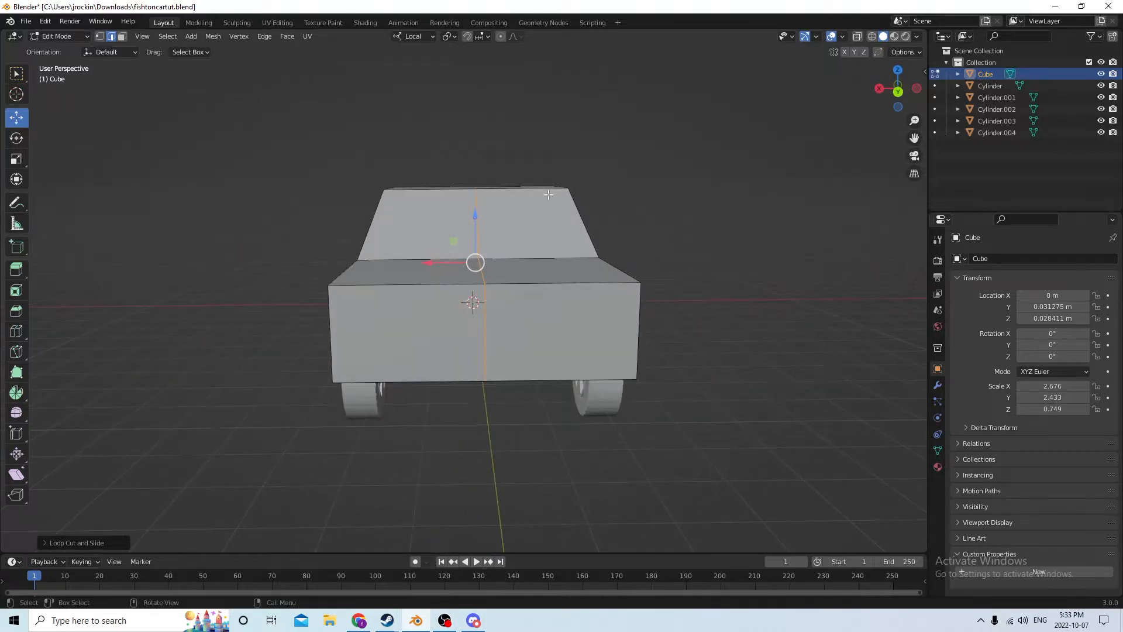
key(Tab)
drag(476, 178, 399, 97)
middle_drag(399, 98, 425, 90)
key(Tab)
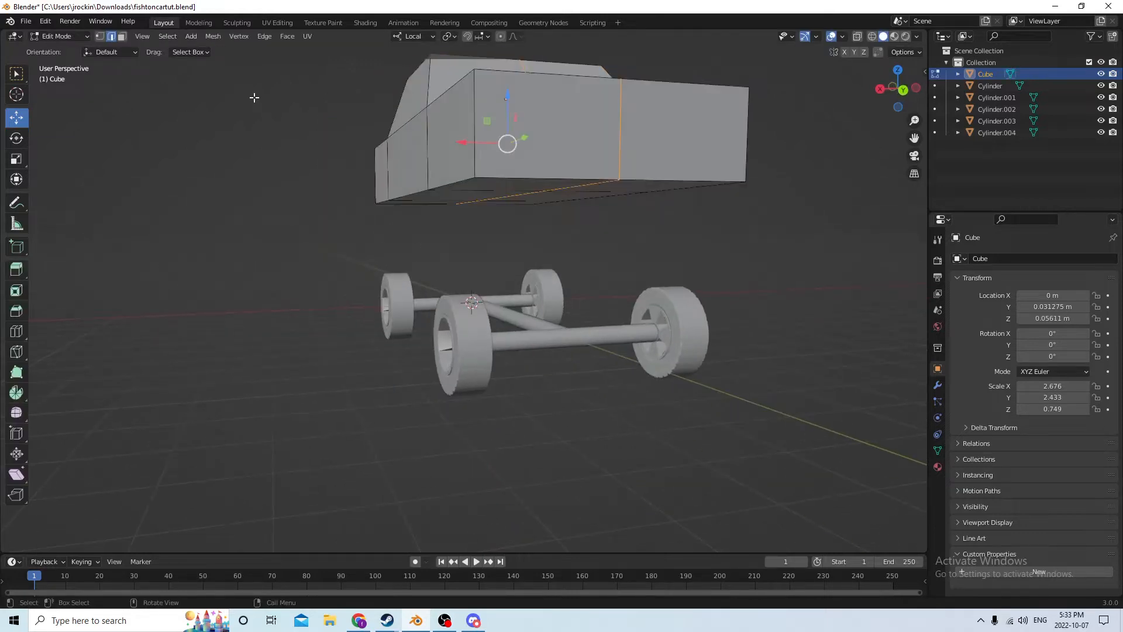
Delete the faces on the +X half of the body, including its underside, side, hood, windshield and roof faces.
click(121, 36)
middle_drag(355, 125, 413, 118)
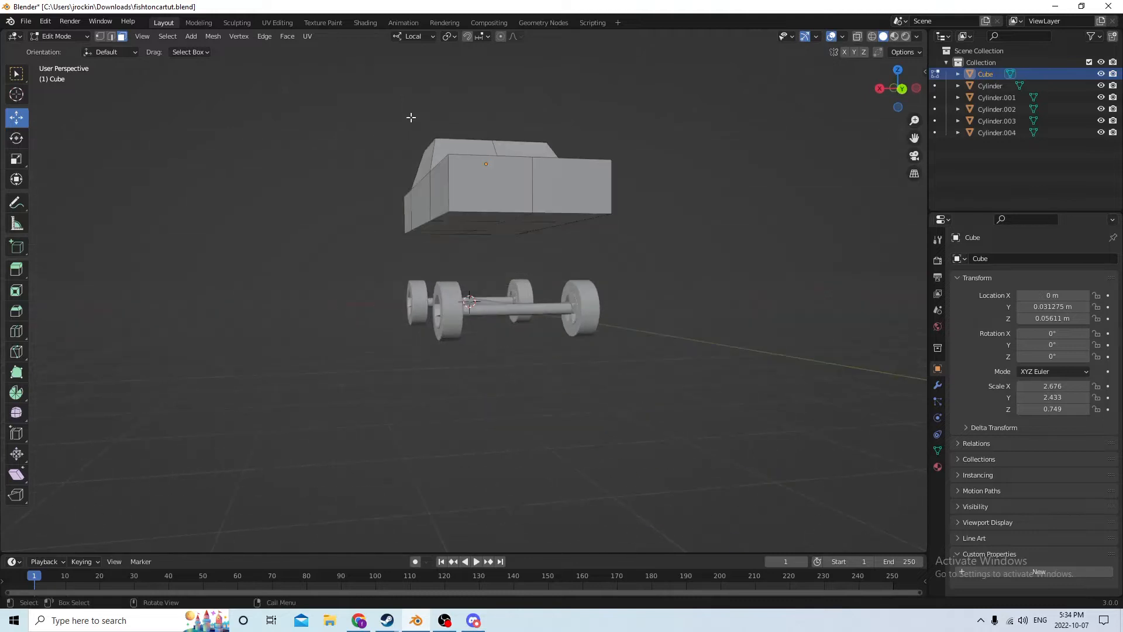
scroll(412, 117, up, 3)
click(493, 115)
shift+click(433, 182)
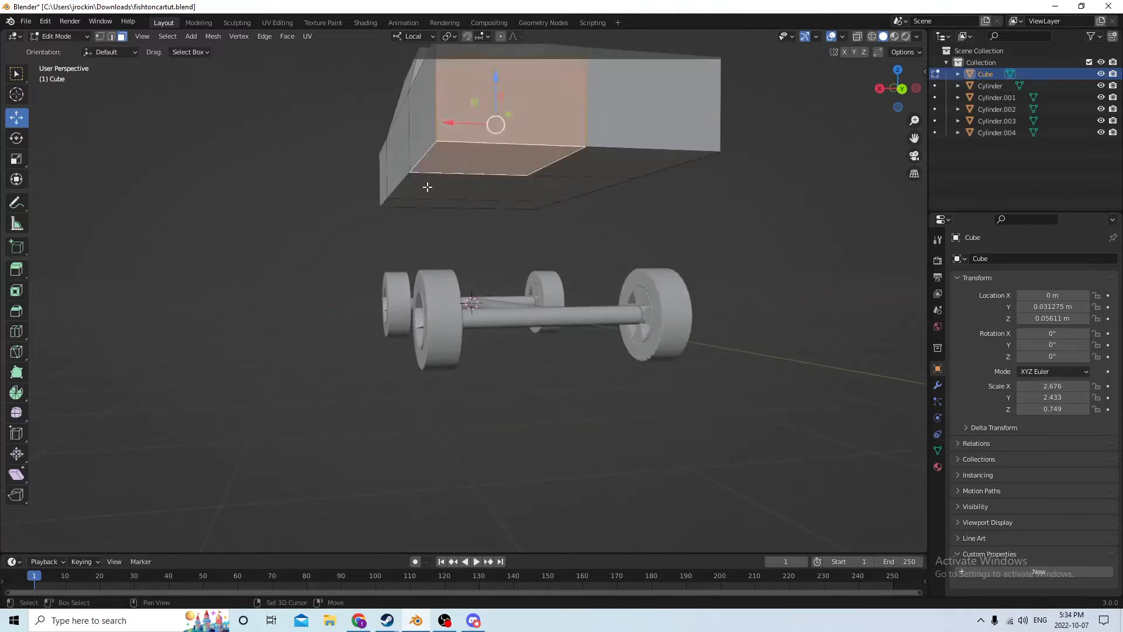
shift+click(389, 192)
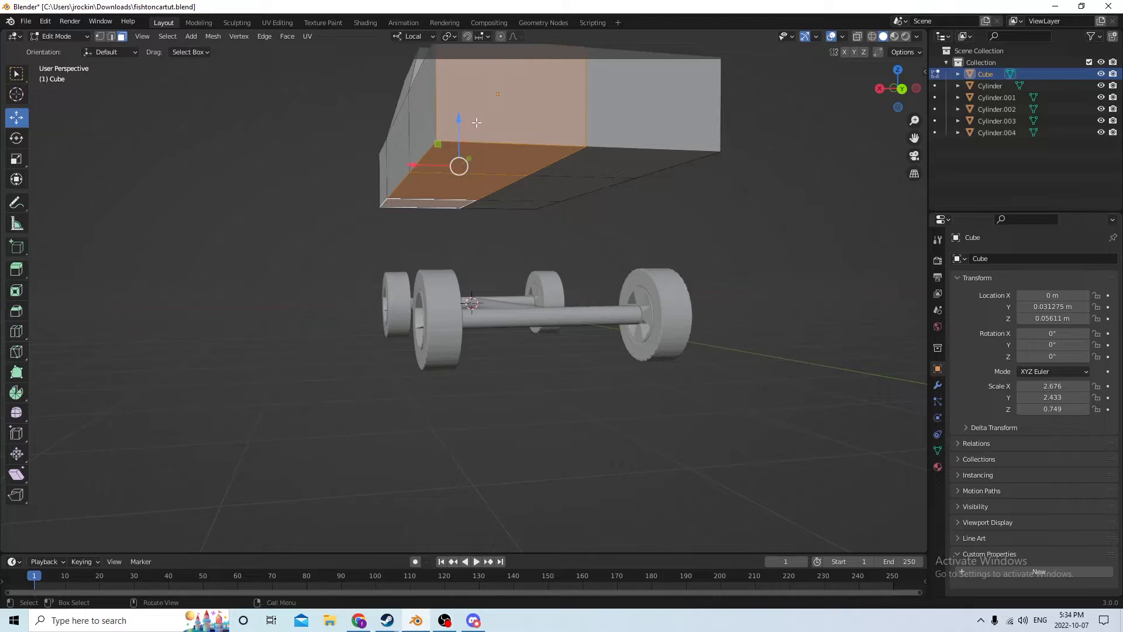
middle_drag(462, 142, 351, 155)
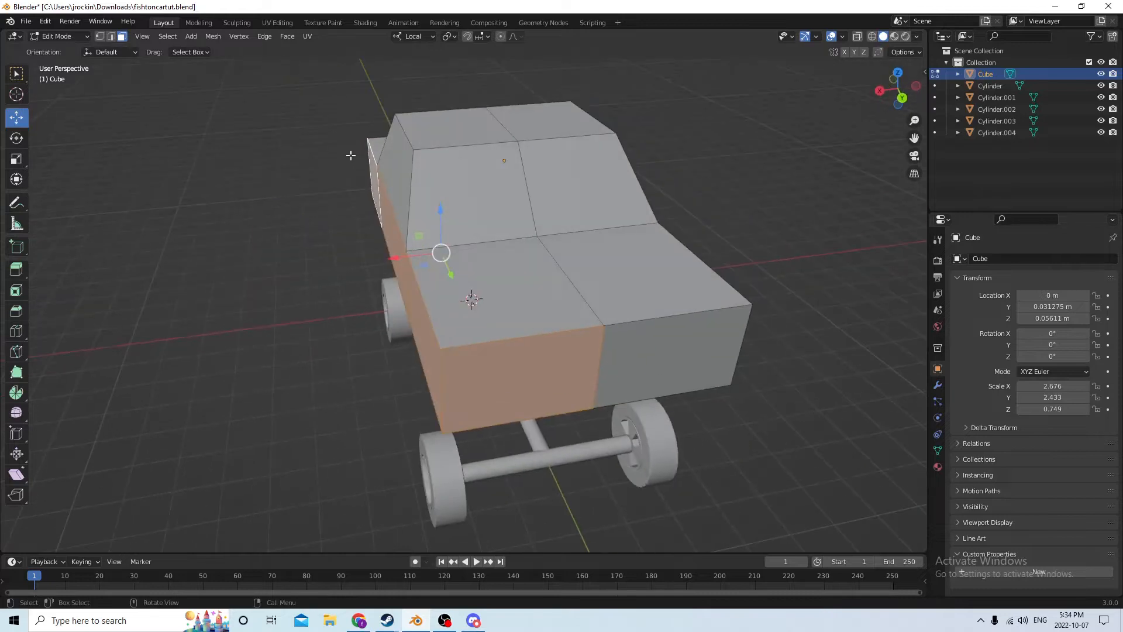
shift+click(521, 261)
shift+click(483, 196)
shift+click(446, 126)
middle_drag(446, 126, 363, 127)
shift+click(472, 191)
shift+click(521, 165)
shift+click(543, 177)
key(x)
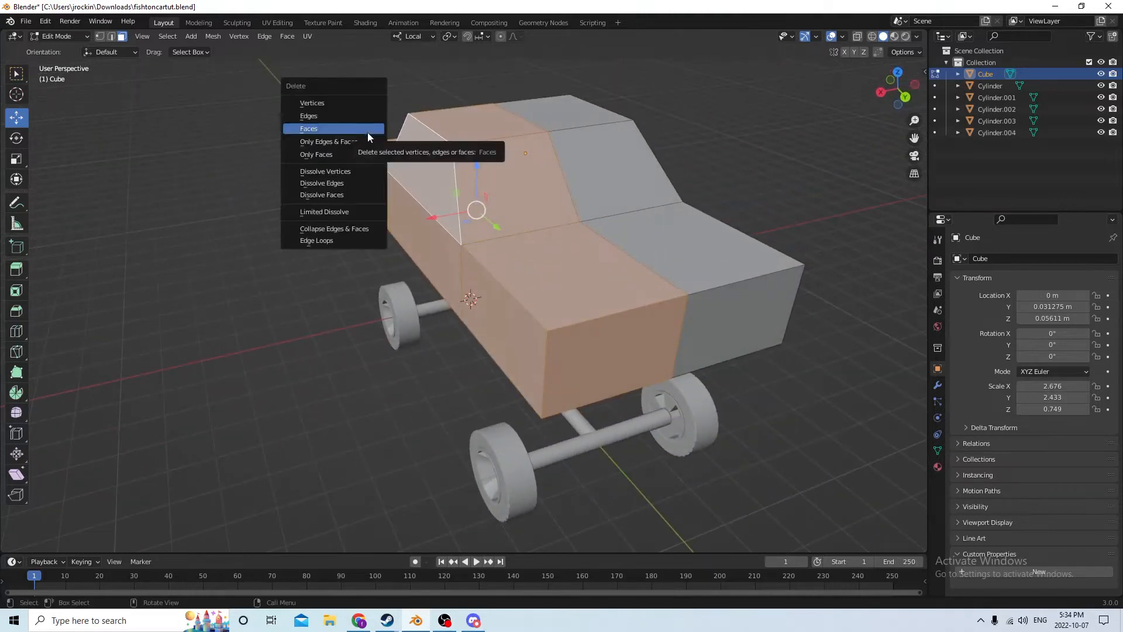
click(367, 133)
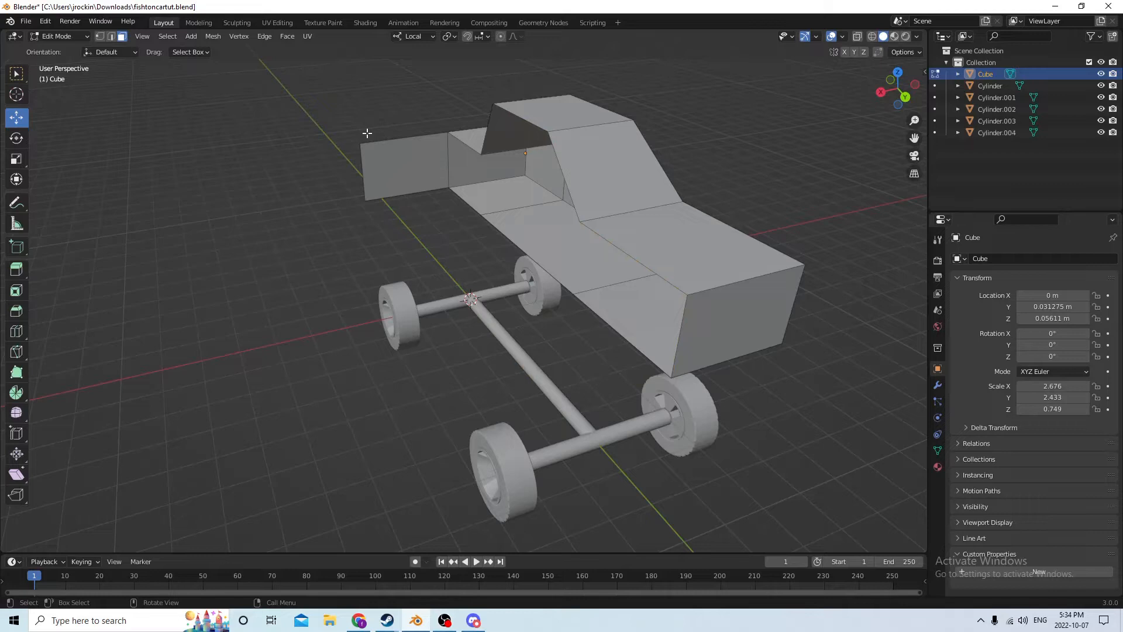
Delete the leftover end face of the +X half at the body's -Y end.
click(420, 160)
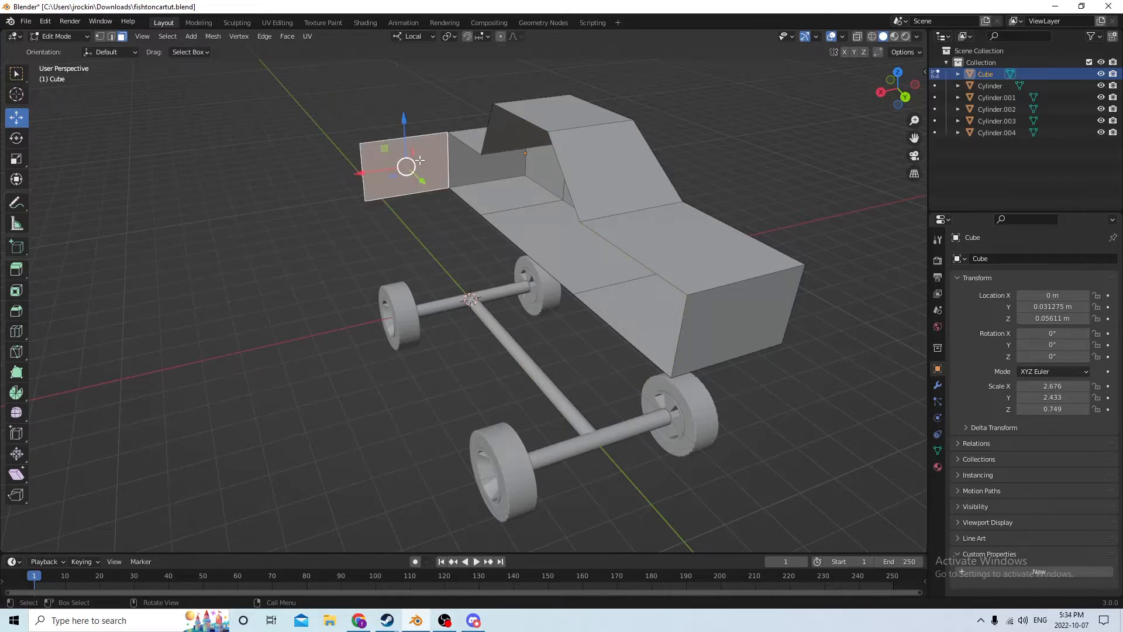
key(x)
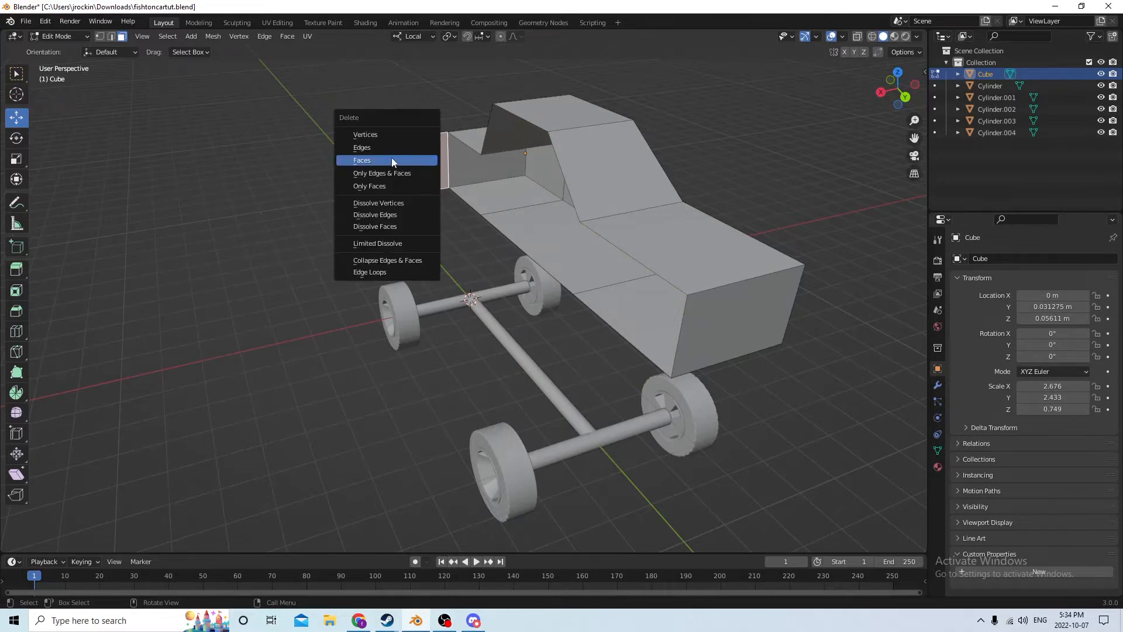
click(391, 160)
middle_drag(448, 68, 339, 63)
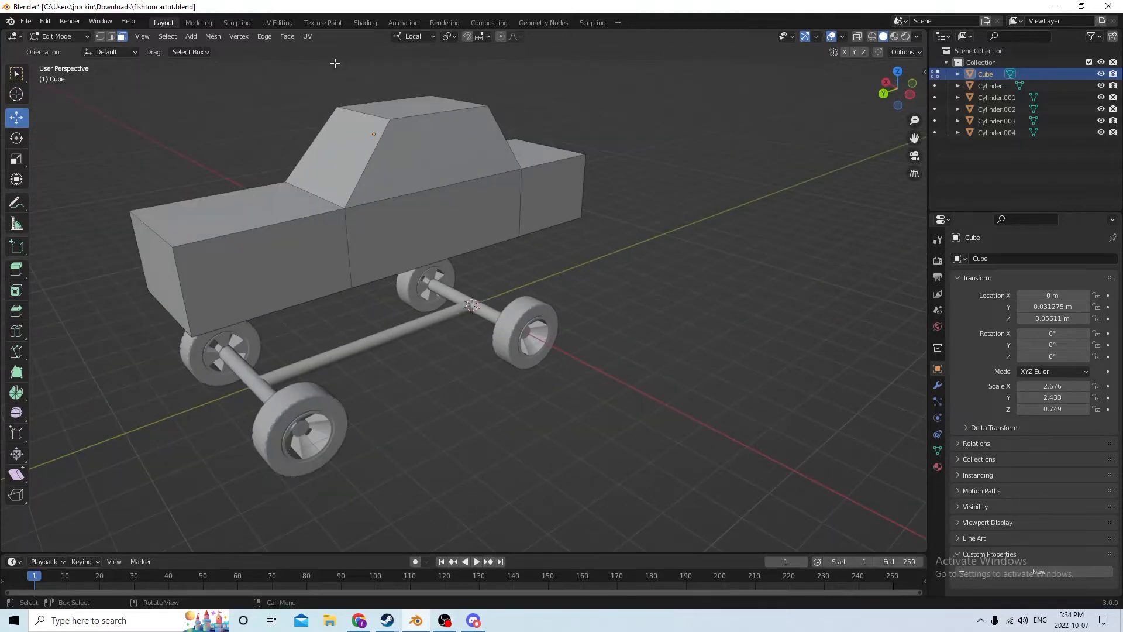
middle_drag(358, 107, 274, 175)
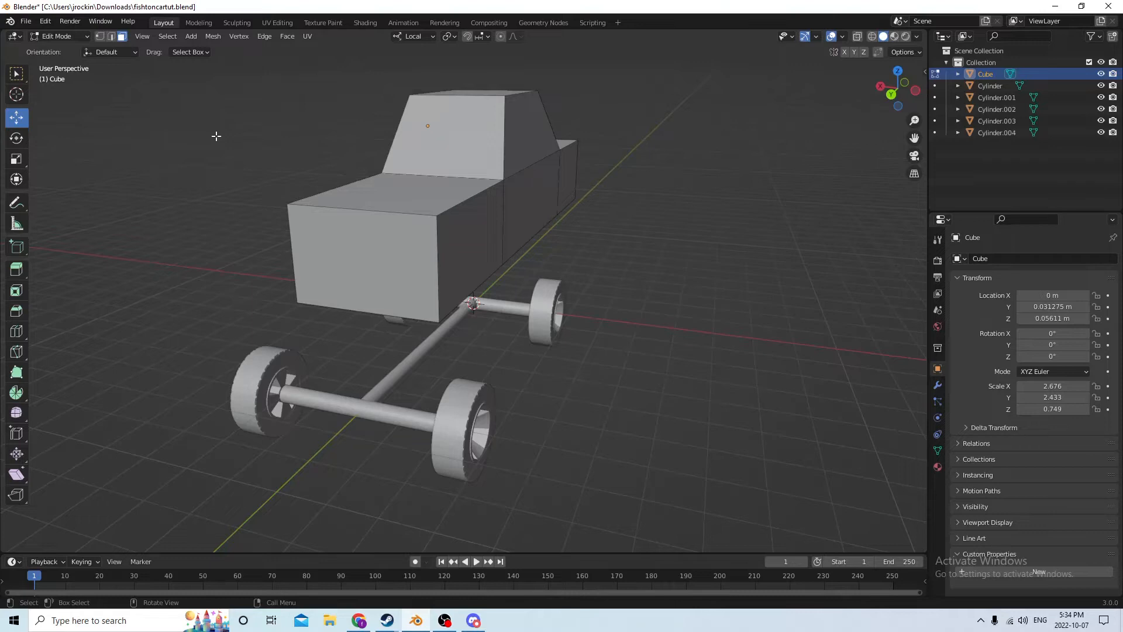
Bevel the top edge of the body's +Y end about 0.012 m with one segment to form a sloping hood.
click(111, 36)
click(379, 212)
middle_drag(388, 195, 358, 204)
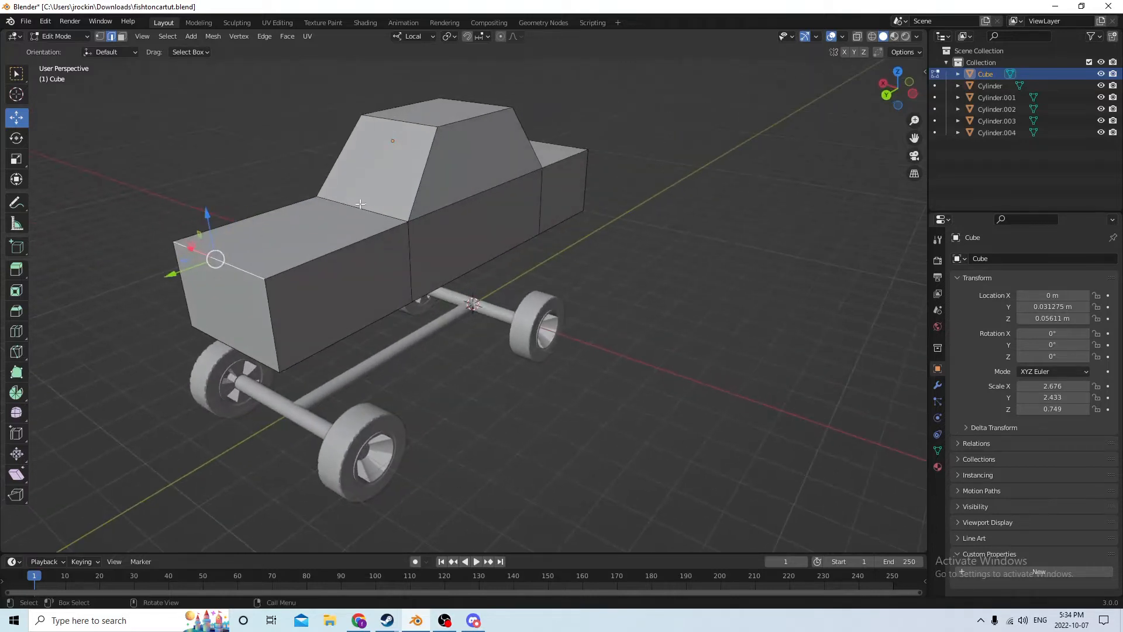
key(ctrl+b)
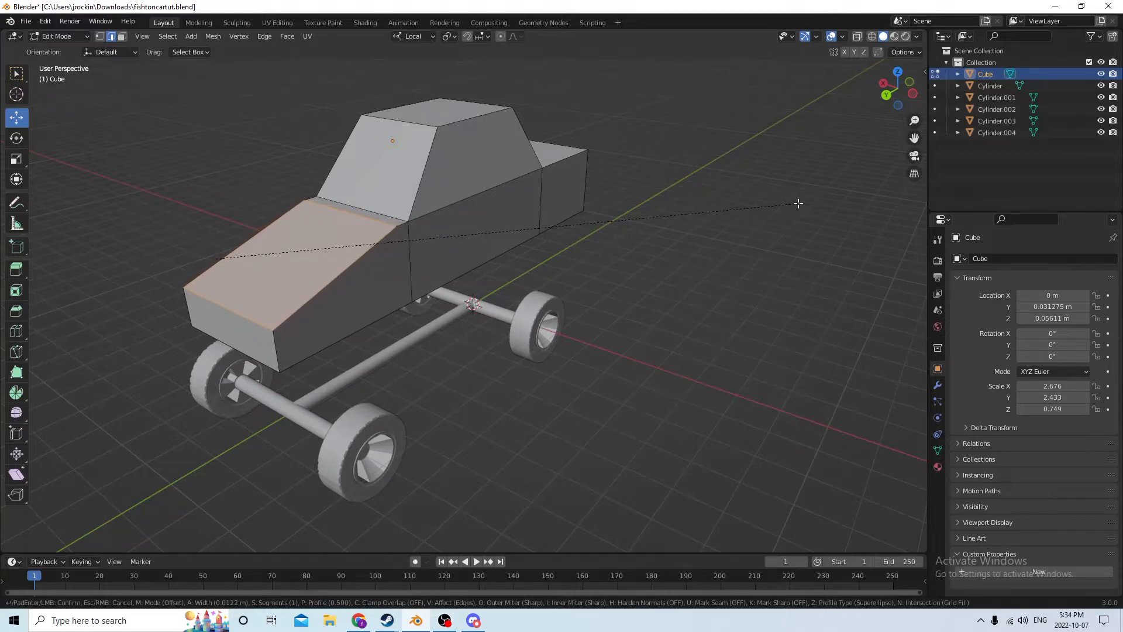
click(798, 203)
middle_drag(702, 171, 462, 115)
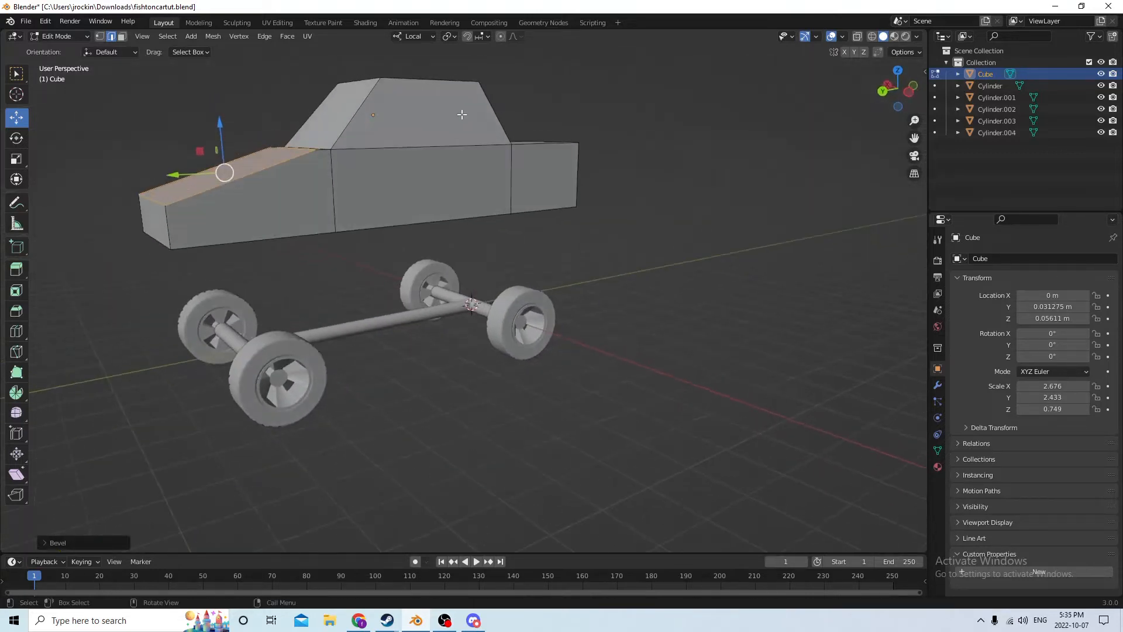
Lower the sloped hood's front edge slightly along Z.
click(154, 198)
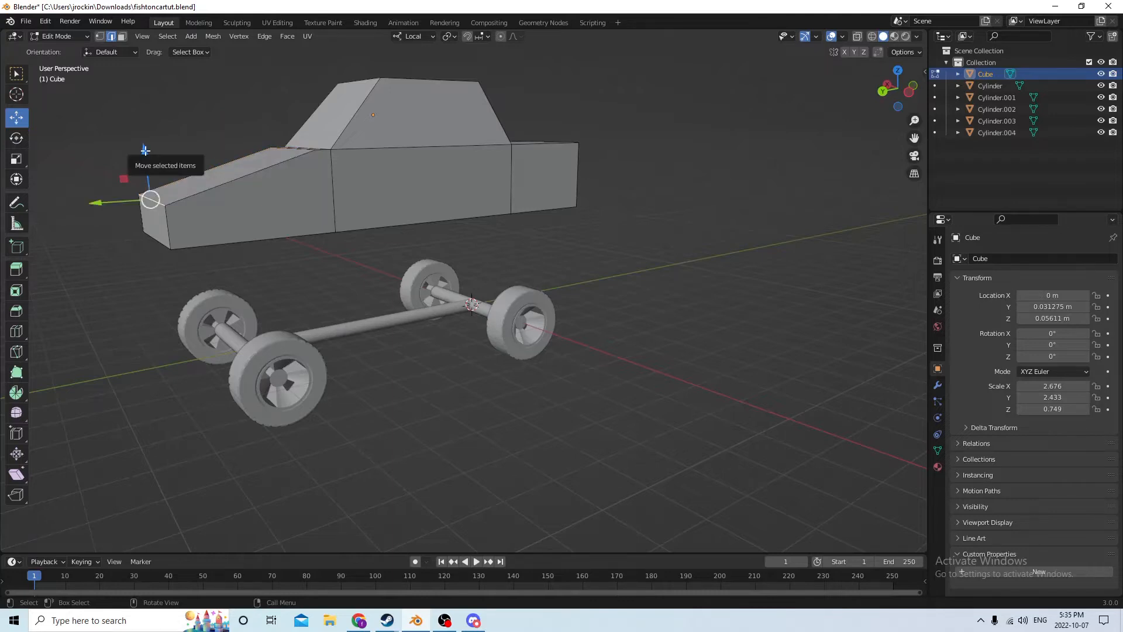
drag(145, 150, 148, 155)
middle_drag(148, 156, 138, 176)
Lower the hood's rear edge, just ahead of the windshield base, about 0.0015 m along Z.
click(268, 186)
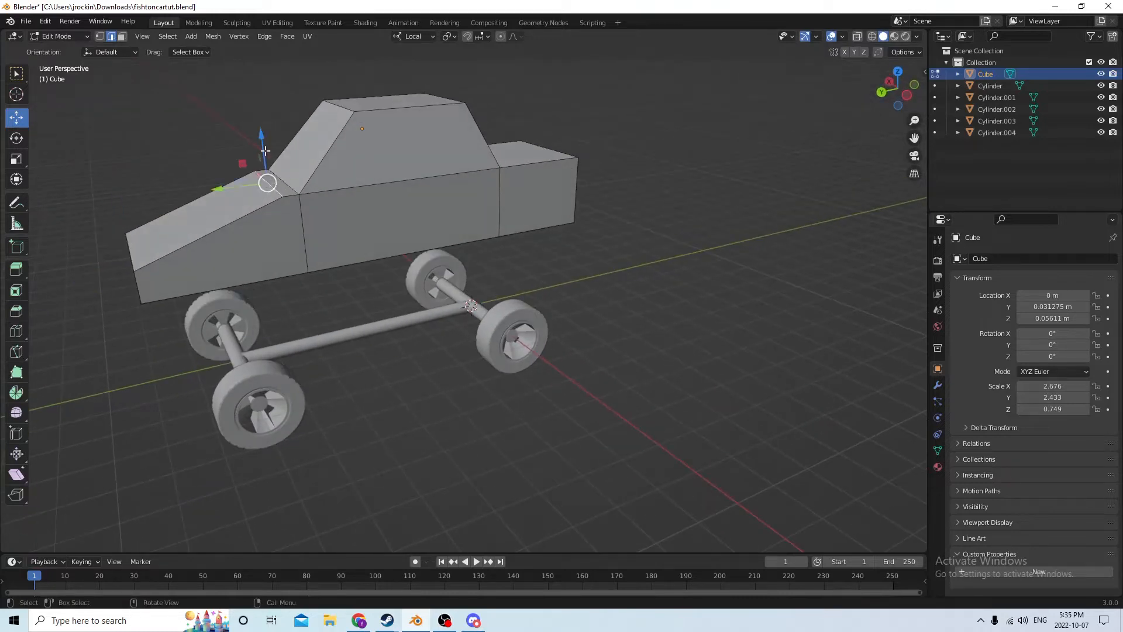
key(g)
key(z)
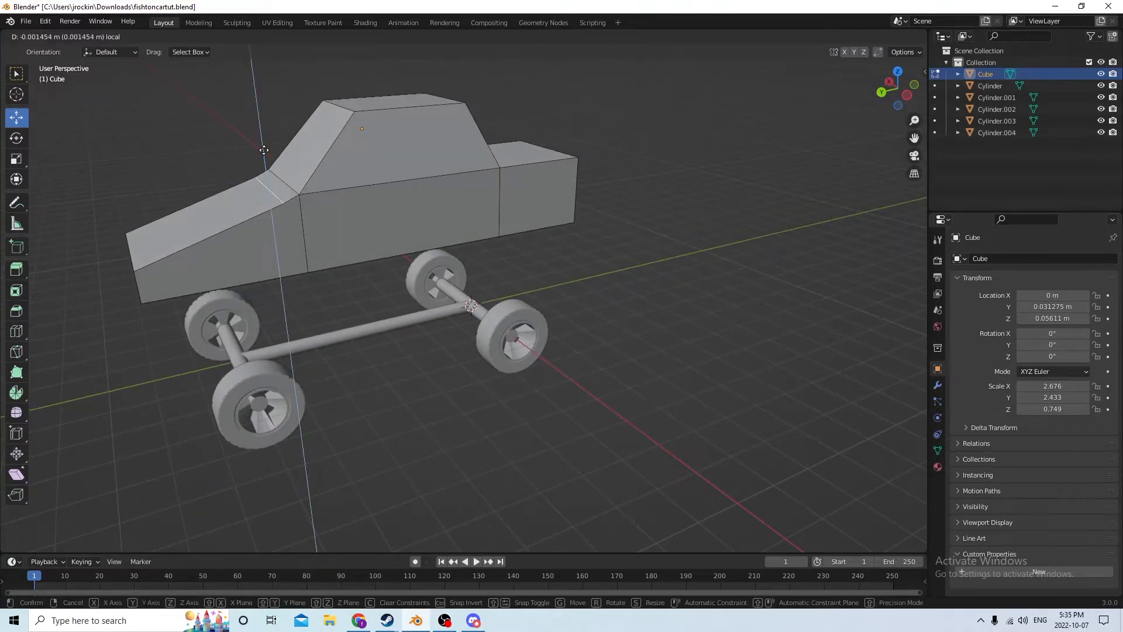
click(263, 149)
mouse_move(263, 150)
middle_down()
mouse_move(223, 116)
mouse_move(246, 135)
middle_up()
Move the roof edge above the windshield about 0.005 m toward -Y to rake the windshield further.
click(331, 106)
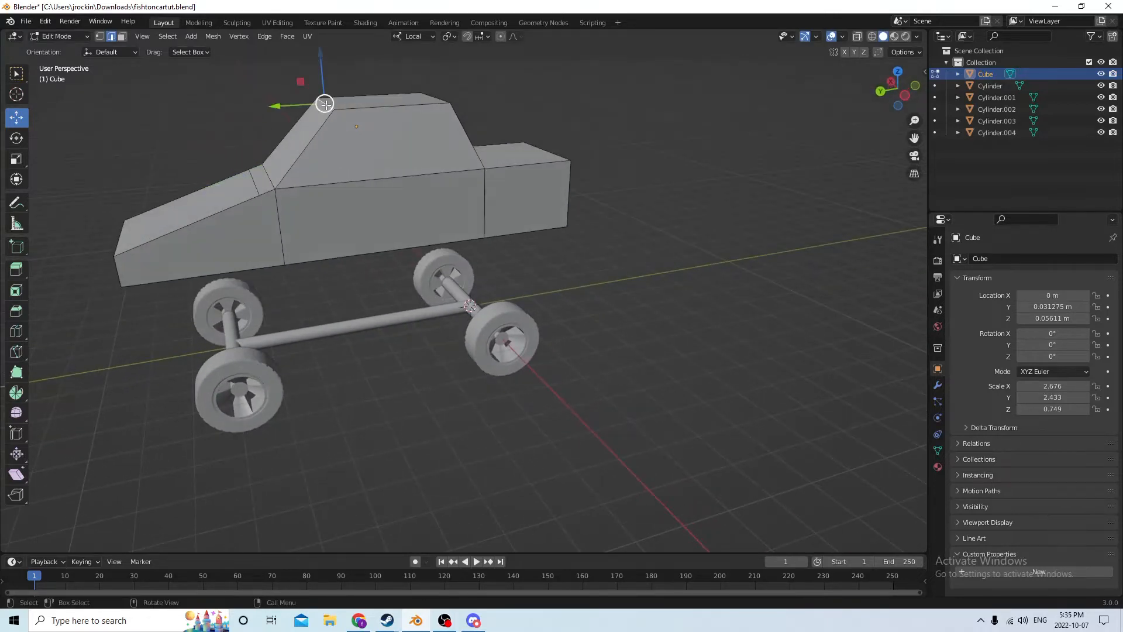
key(g)
key(y)
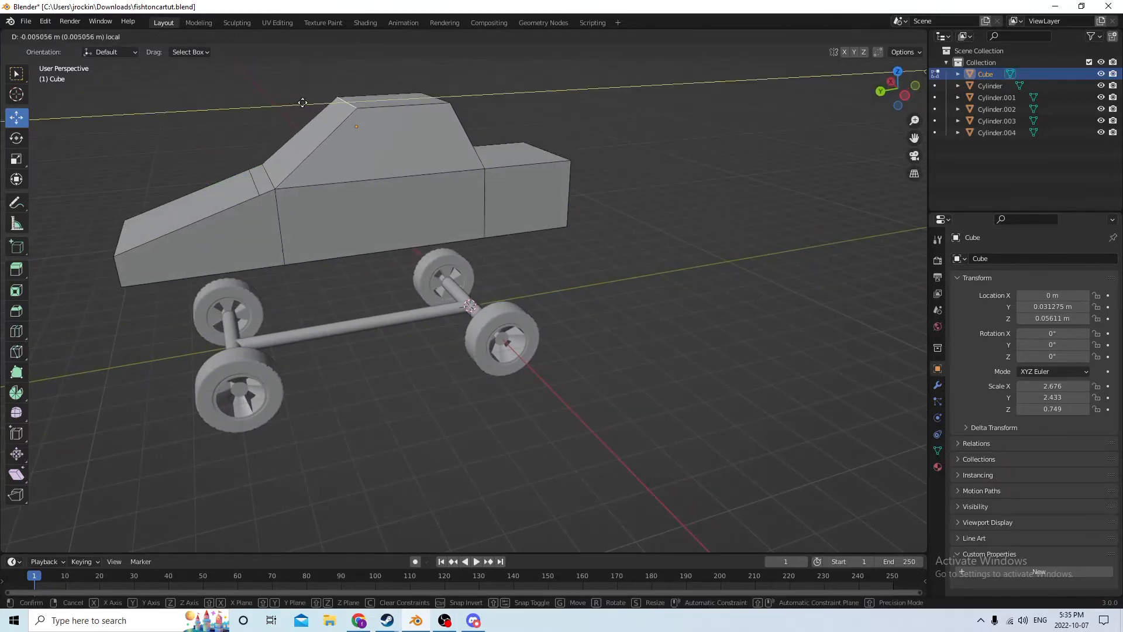
click(302, 103)
middle_drag(290, 100, 294, 111)
Lower the cabin's roof face along Z to make the cabin shallower.
click(123, 36)
middle_drag(237, 66, 444, 119)
click(384, 91)
middle_drag(384, 92, 389, 105)
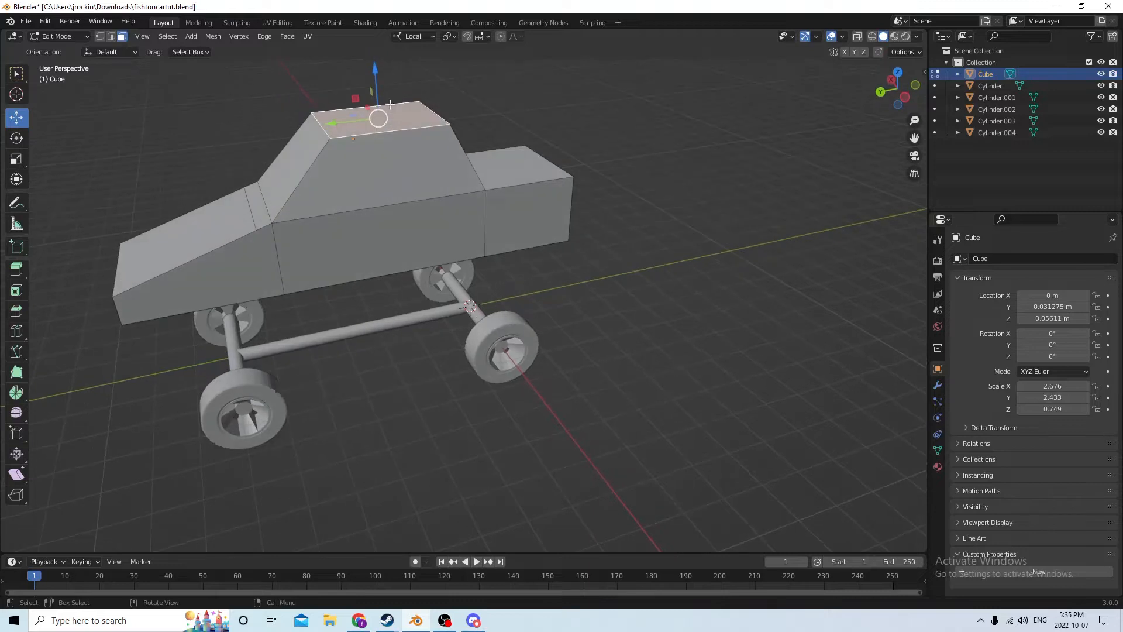
drag(377, 78, 382, 106)
mouse_move(382, 106)
middle_down()
mouse_move(369, 82)
mouse_move(381, 86)
middle_up()
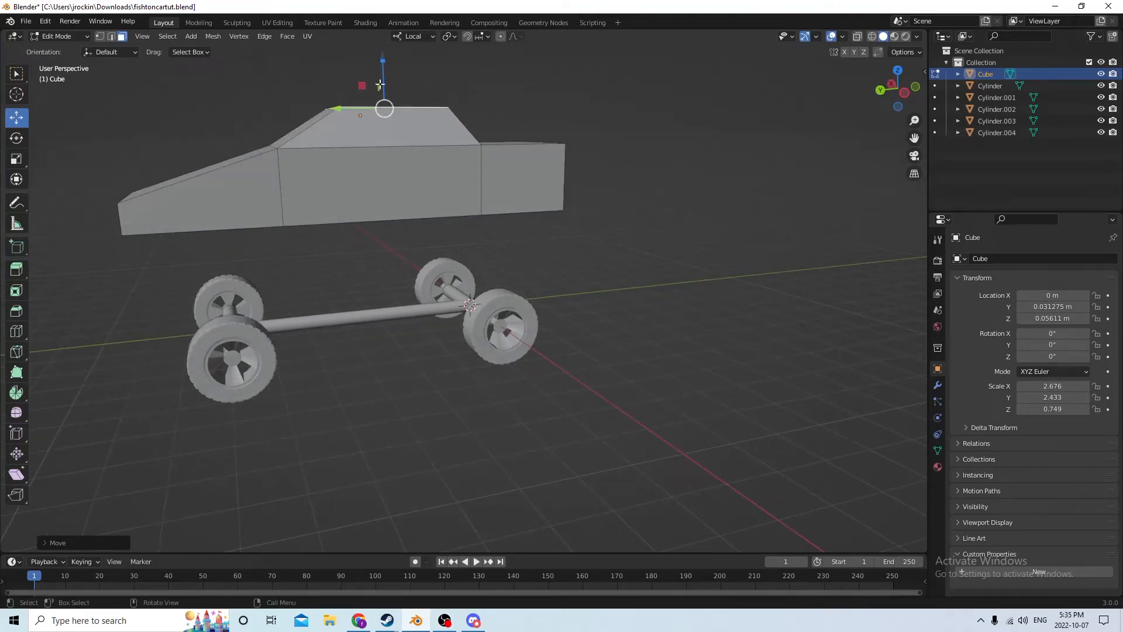
Raise the hood's front edge about 0.0011 m along Z.
middle_drag(147, 187, 229, 188)
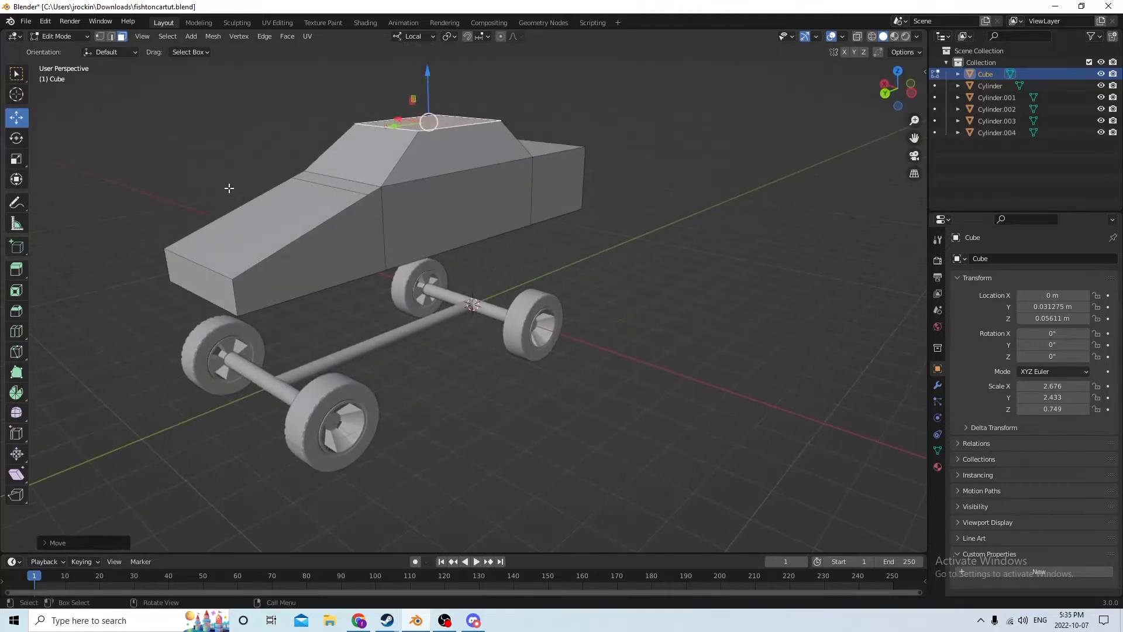
click(194, 283)
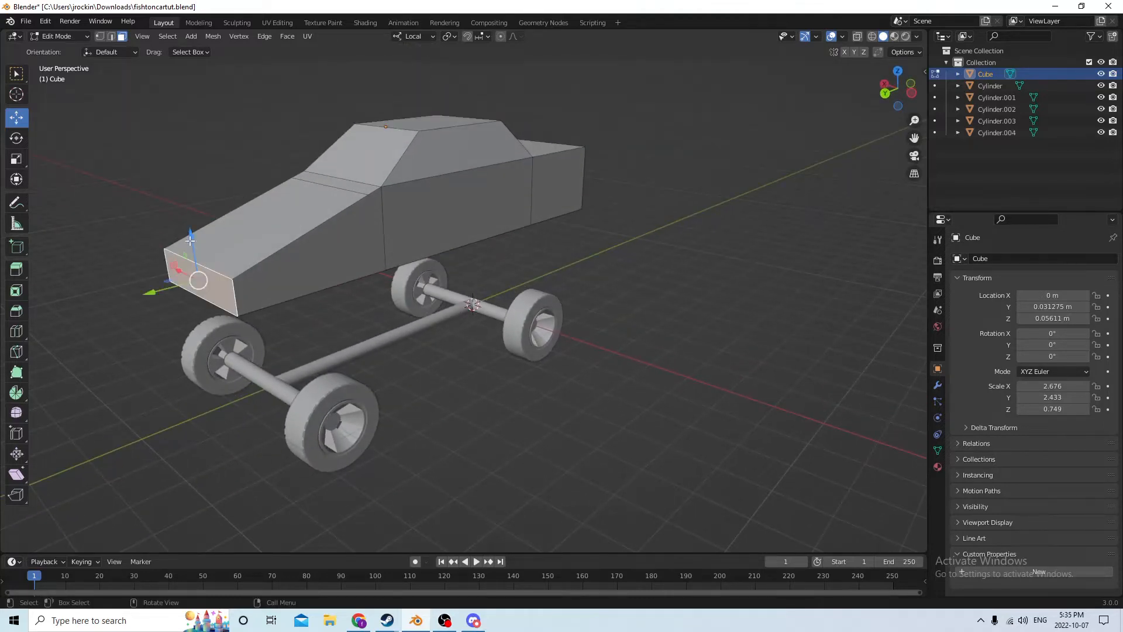
click(111, 36)
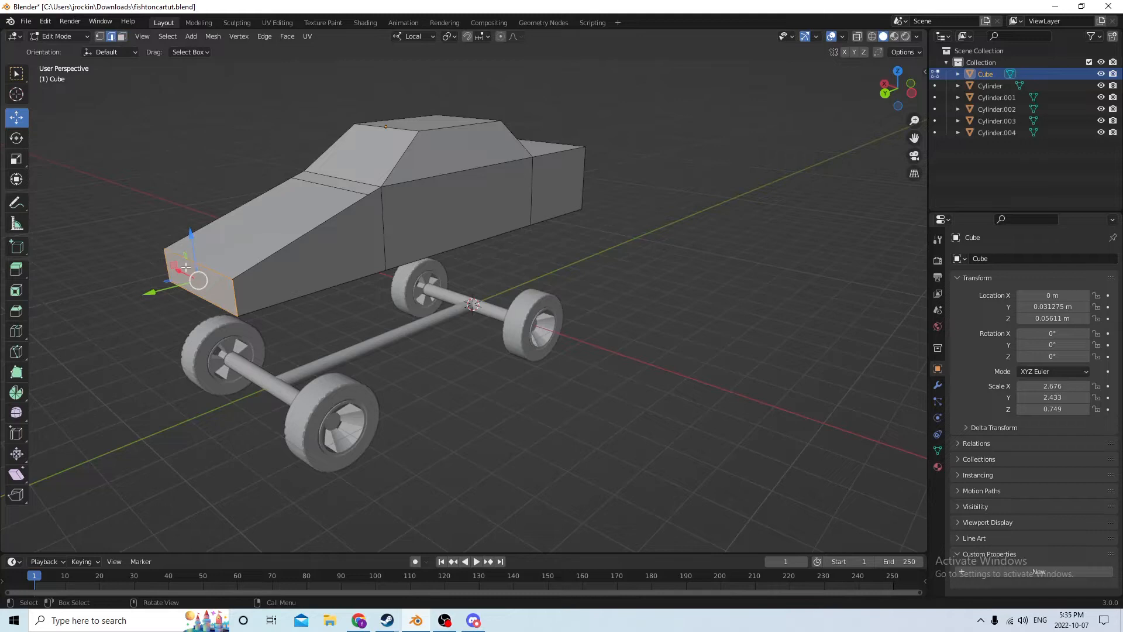
drag(190, 234, 188, 214)
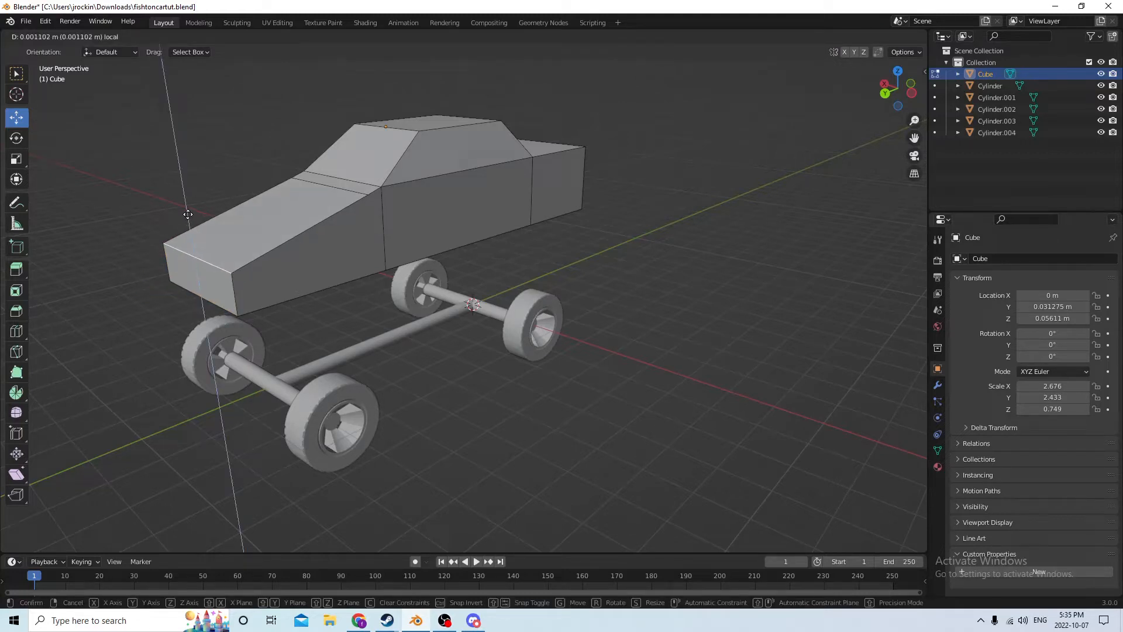
drag(187, 214, 188, 214)
middle_drag(188, 214, 143, 211)
Add the front end's bottom and corner edges, the hood's and windshield's side edges, and the roof's side and front edges to the selection.
middle_drag(160, 157, 310, 268)
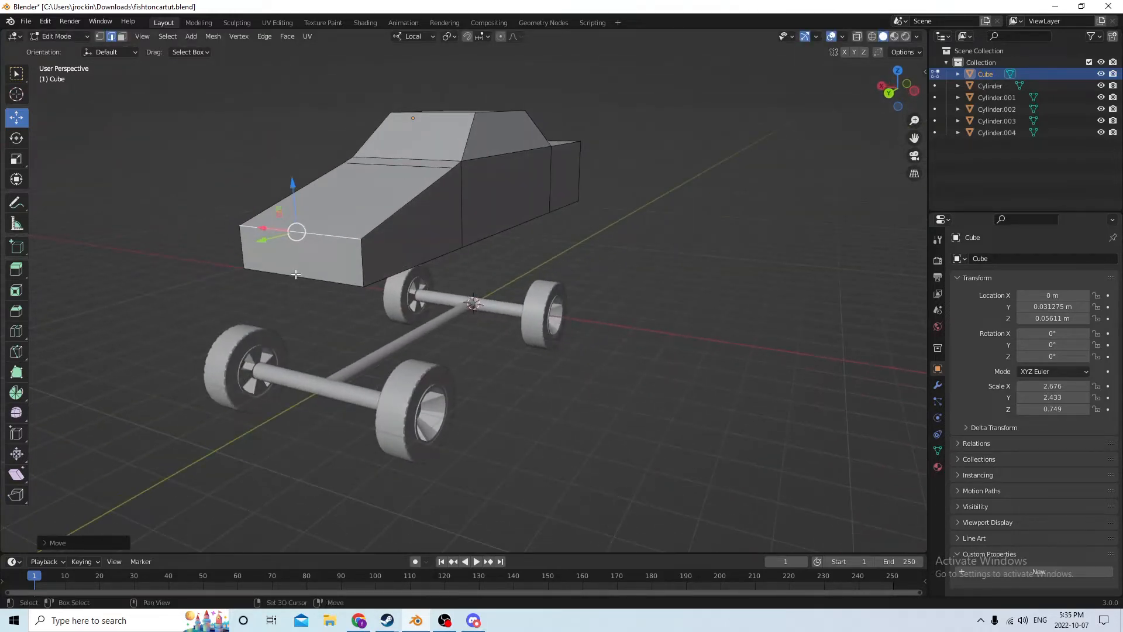
shift+click(297, 275)
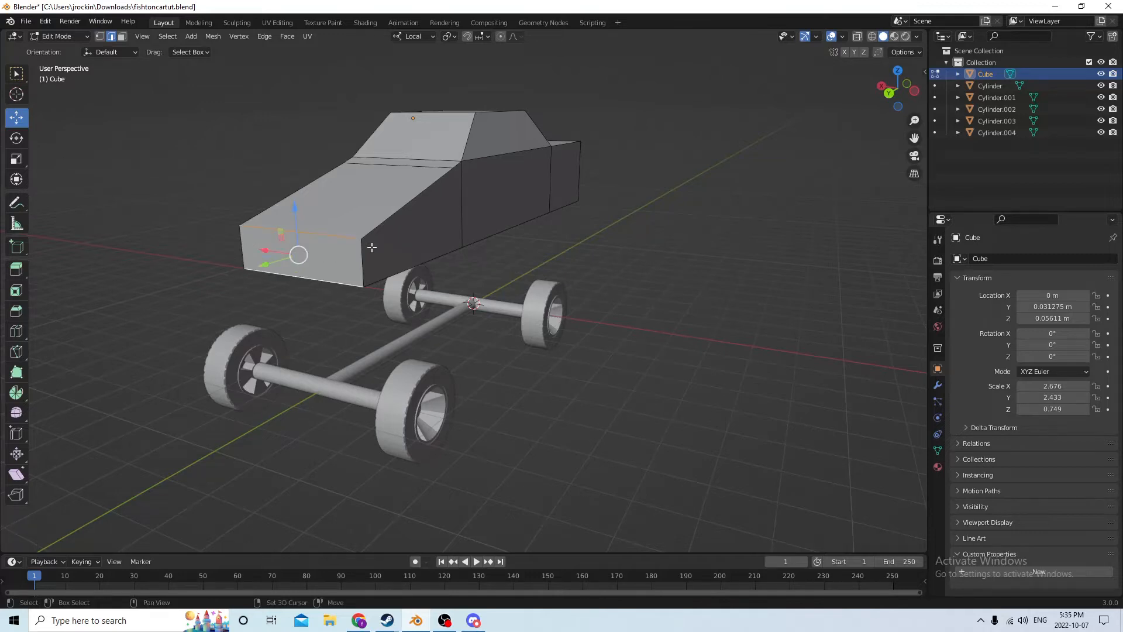
middle_drag(381, 223, 306, 291)
shift+click(285, 262)
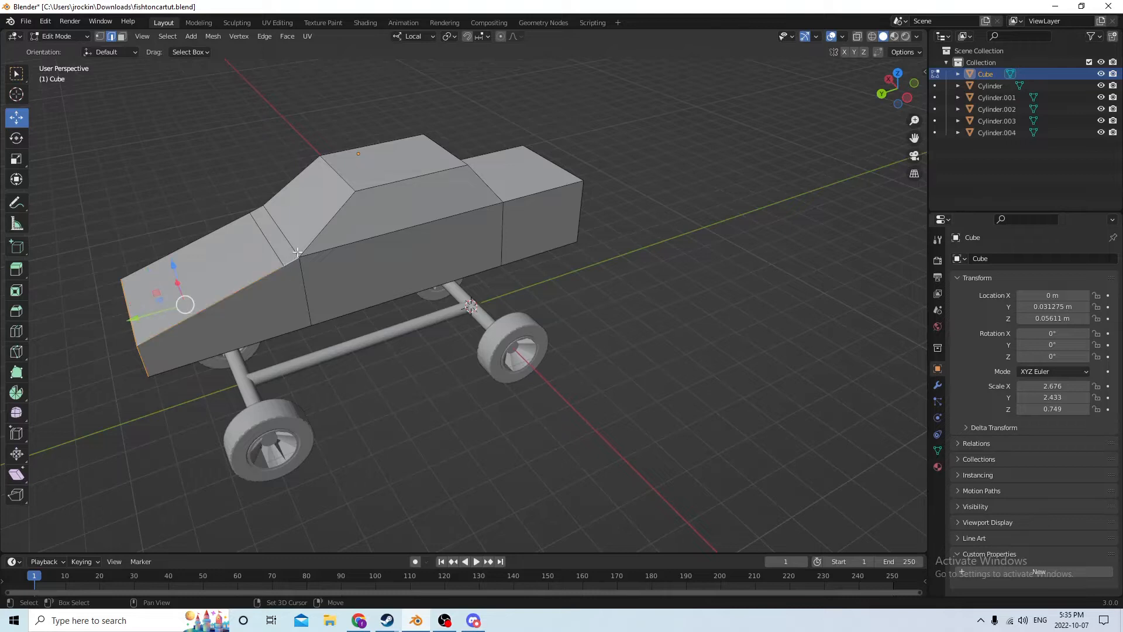
shift+click(314, 234)
shift+click(390, 182)
shift+click(345, 168)
Add the roof's rear edge, the rear window's side edge, the trunk's side and rear edges, and the rear vertical corner to the selection.
middle_drag(347, 167, 282, 179)
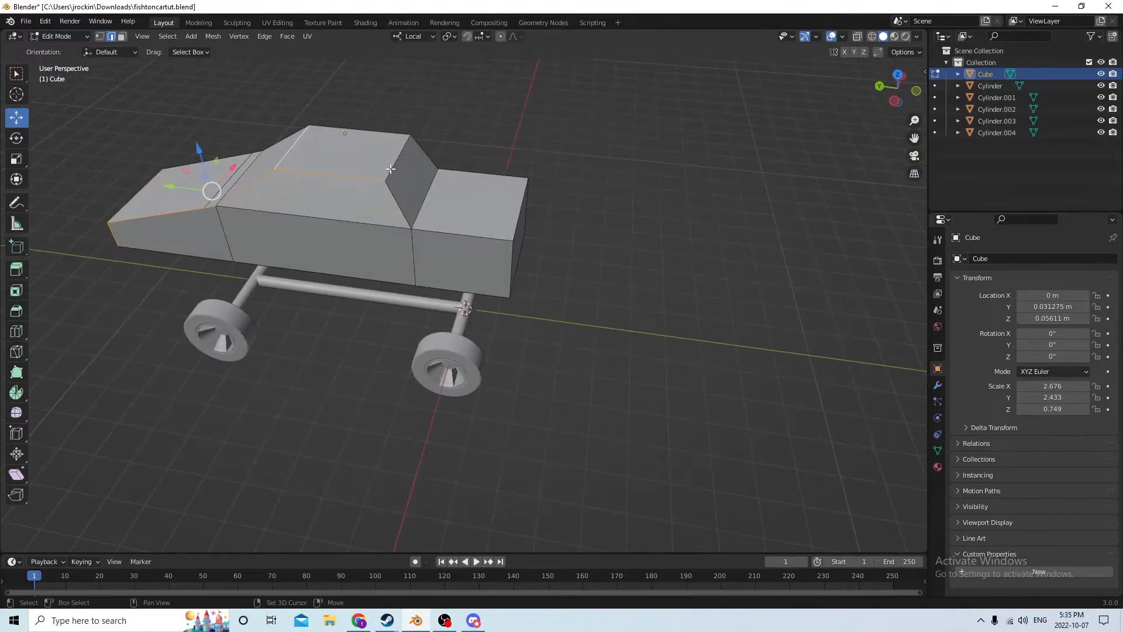
shift+click(390, 169)
shift+click(395, 200)
shift+click(427, 229)
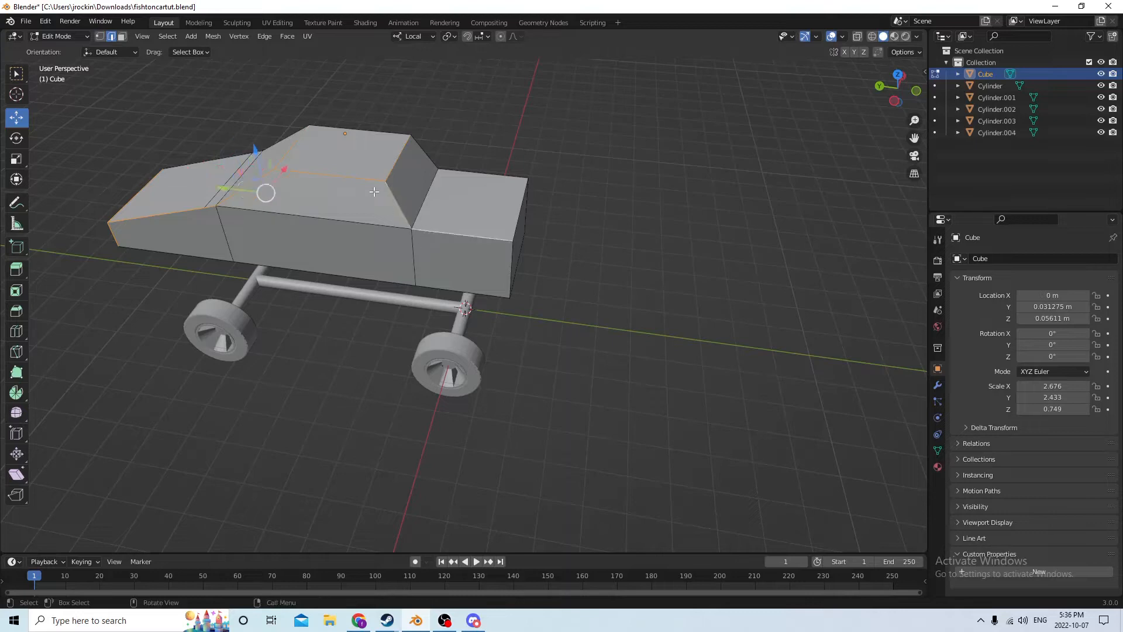
middle_drag(427, 230, 474, 220)
shift+click(487, 211)
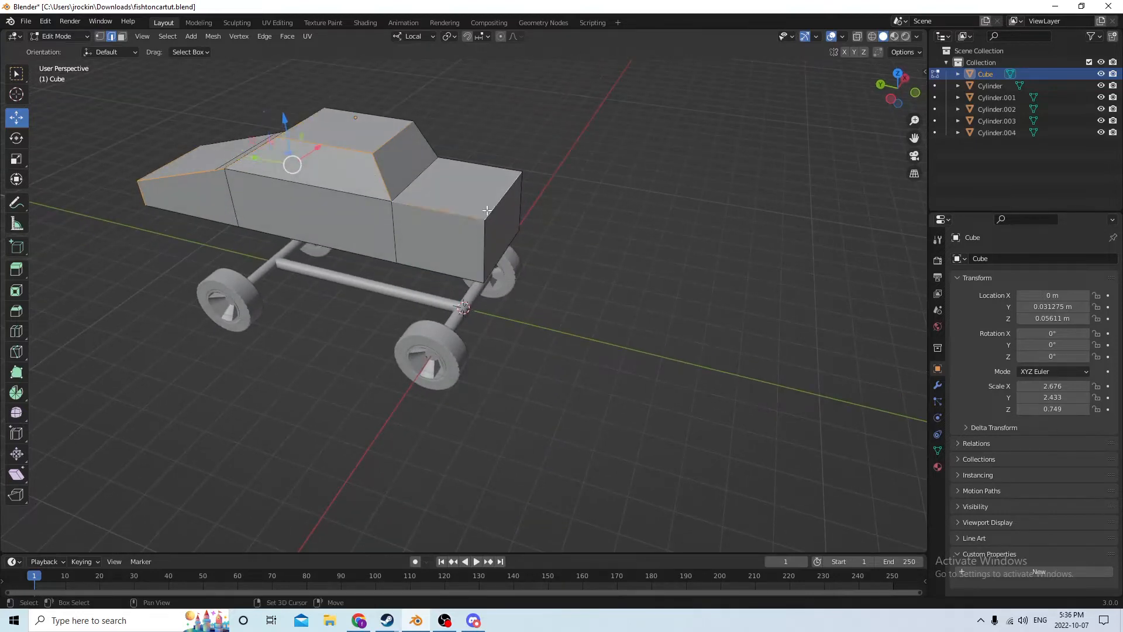
shift+click(483, 258)
Extend the edge selection with the three lower side edges of the body, from trunk to hood.
mouse_move(483, 257)
middle_down()
mouse_move(400, 208)
mouse_move(442, 240)
mouse_move(481, 245)
middle_up()
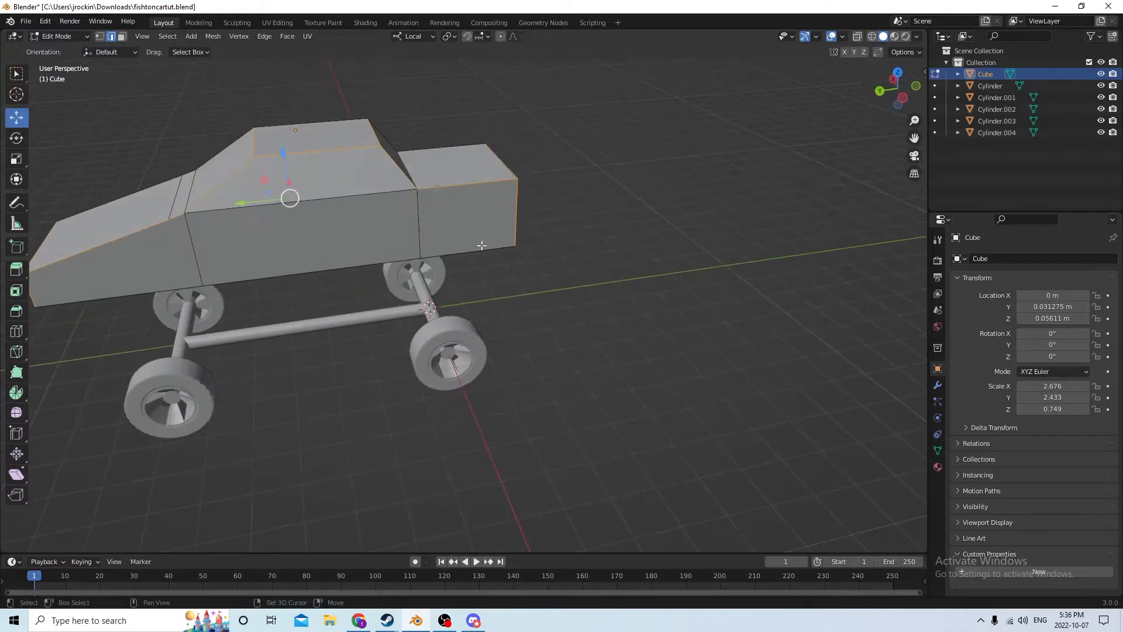
shift+click(462, 250)
shift+click(359, 264)
middle_drag(344, 246, 399, 201)
scroll(395, 199, down, 1)
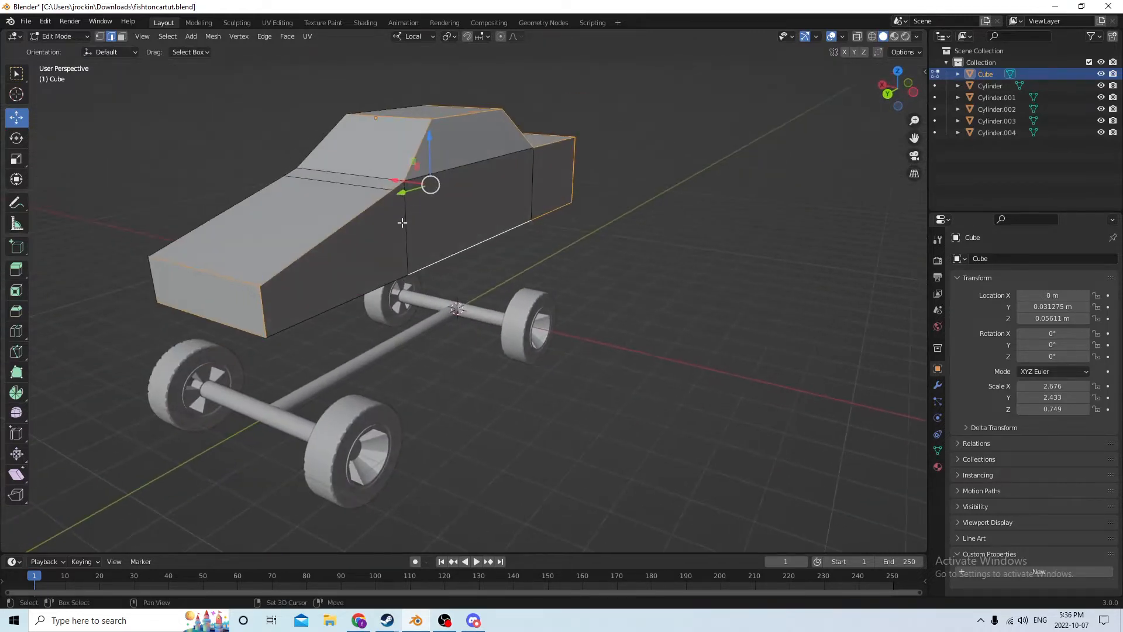
shift+click(359, 296)
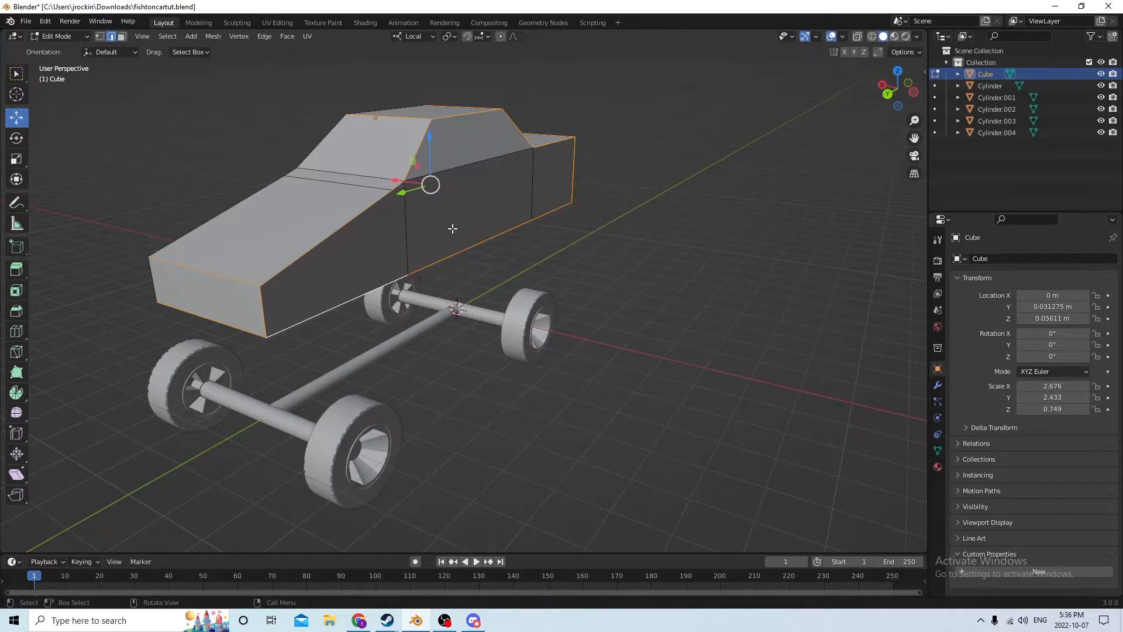
Bevel the selected body edges with a width of about 0.0026 m.
mouse_move(452, 228)
middle_down()
mouse_move(383, 198)
mouse_move(481, 203)
mouse_move(482, 214)
mouse_move(404, 234)
mouse_move(380, 222)
mouse_move(419, 254)
mouse_move(448, 249)
middle_up()
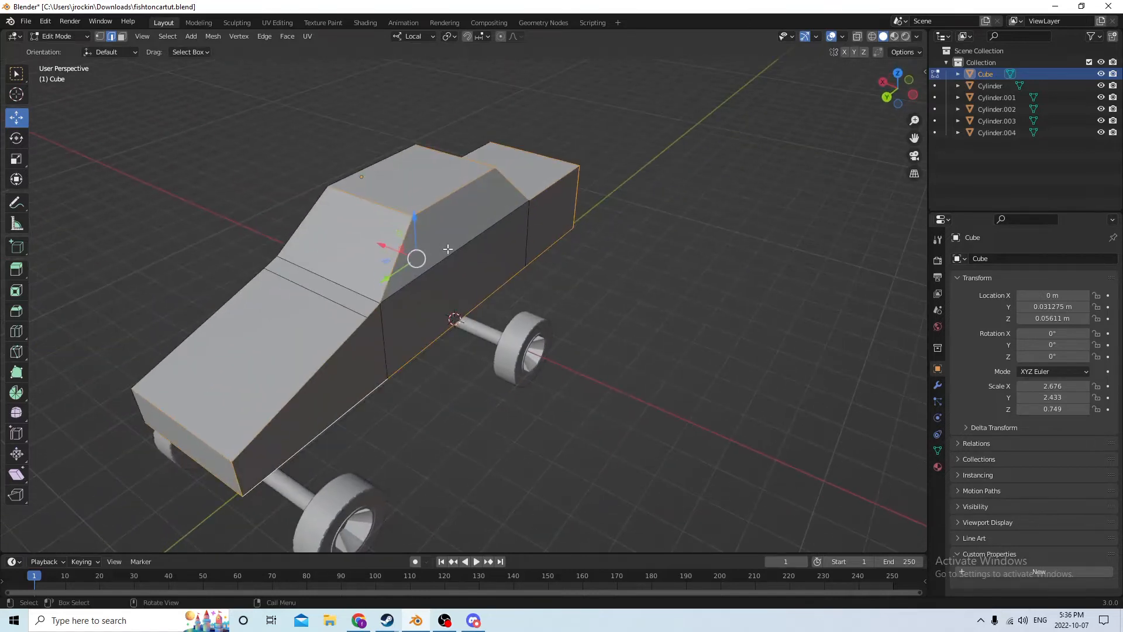
middle_drag(362, 367, 383, 338)
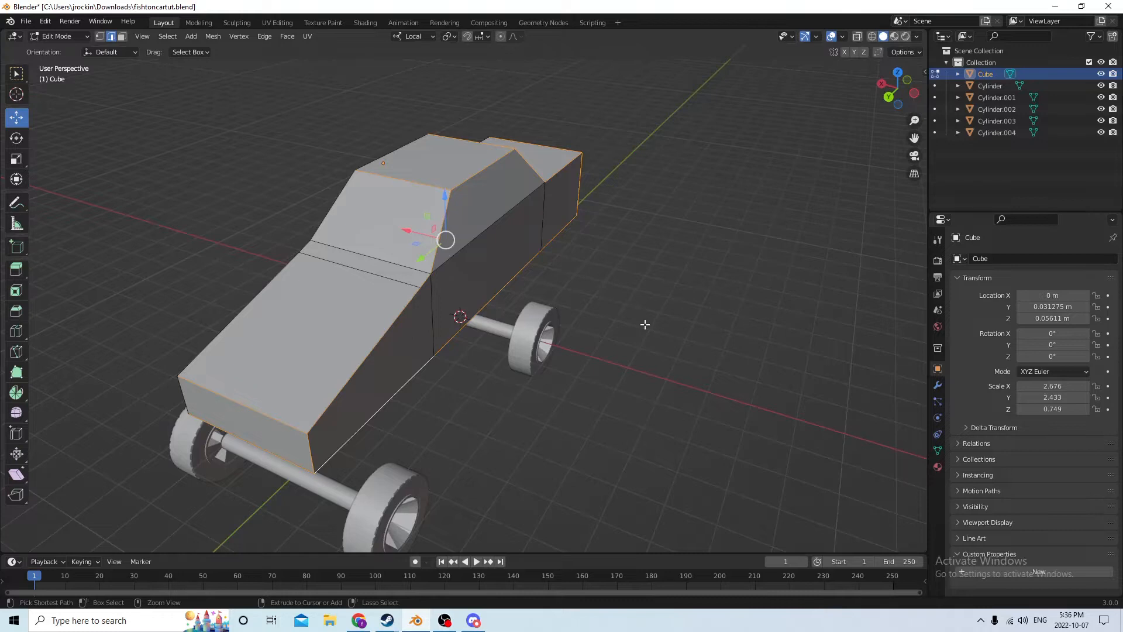
key(ctrl+b)
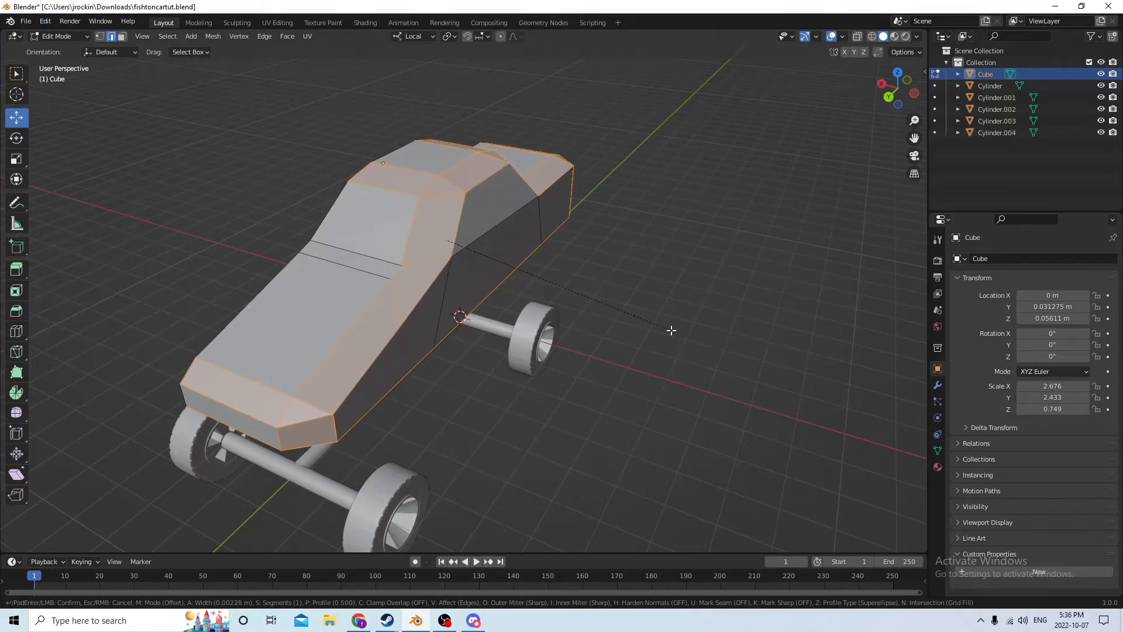
click(673, 329)
middle_drag(673, 329, 560, 300)
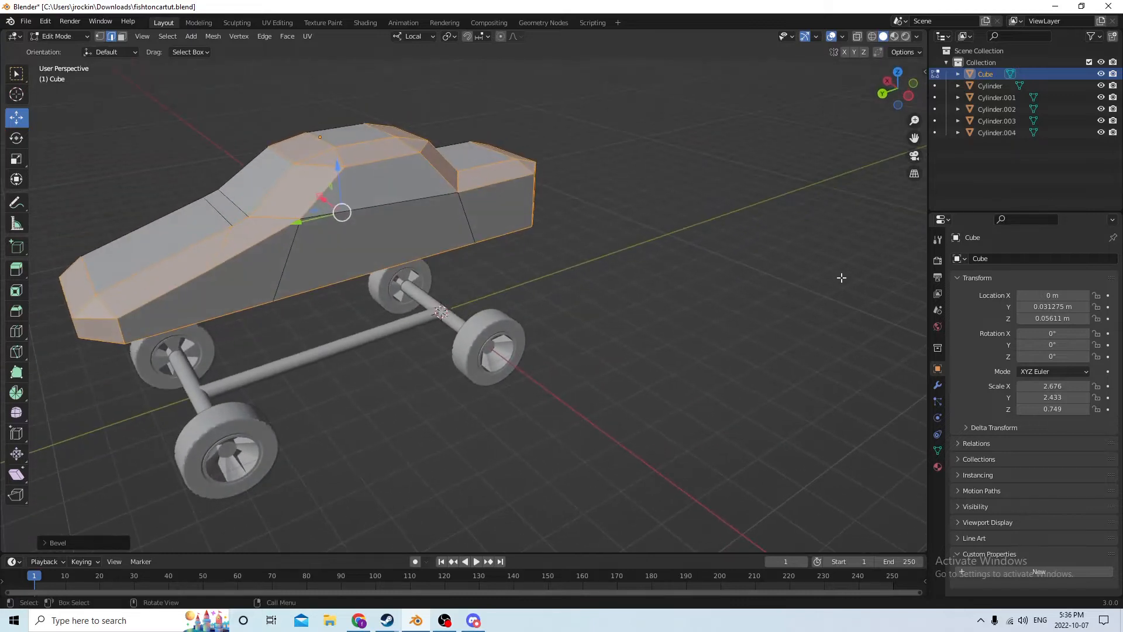
Set the bevel to 5 segments to round the body's edges.
click(64, 543)
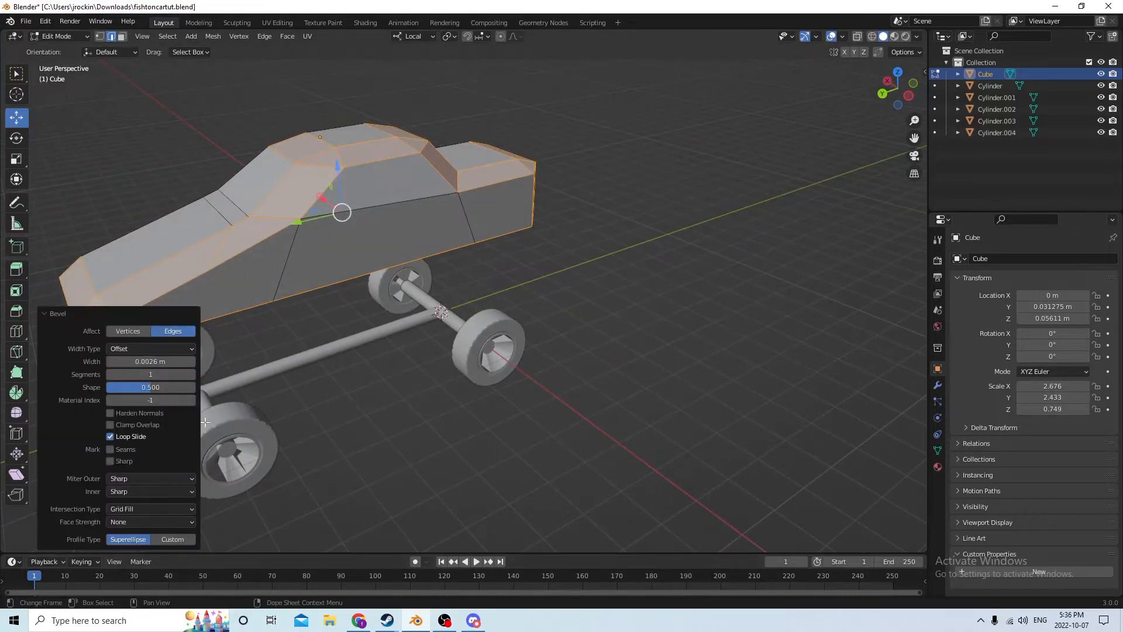
click(192, 374)
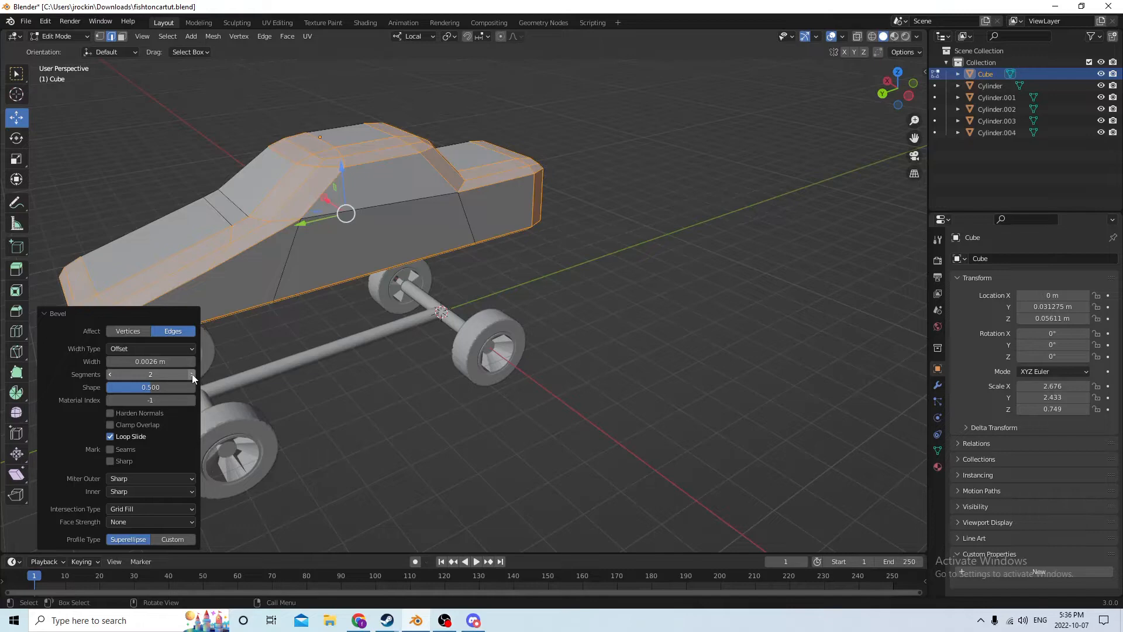
click(192, 374)
click(192, 374)
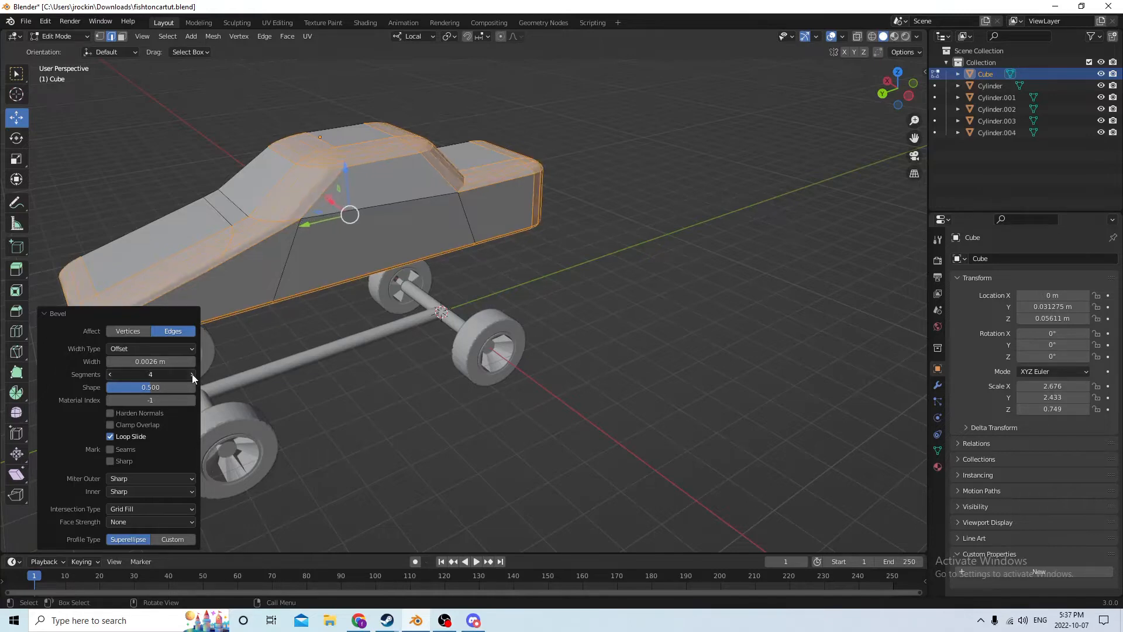
click(192, 374)
middle_drag(409, 275, 326, 297)
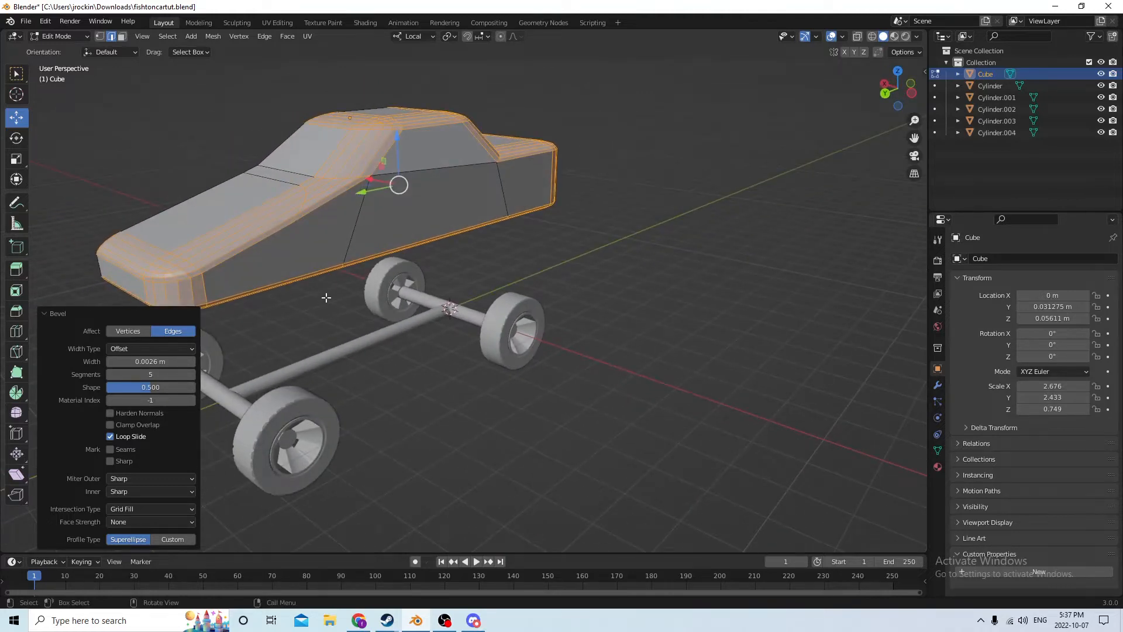
middle_drag(355, 120, 332, 116)
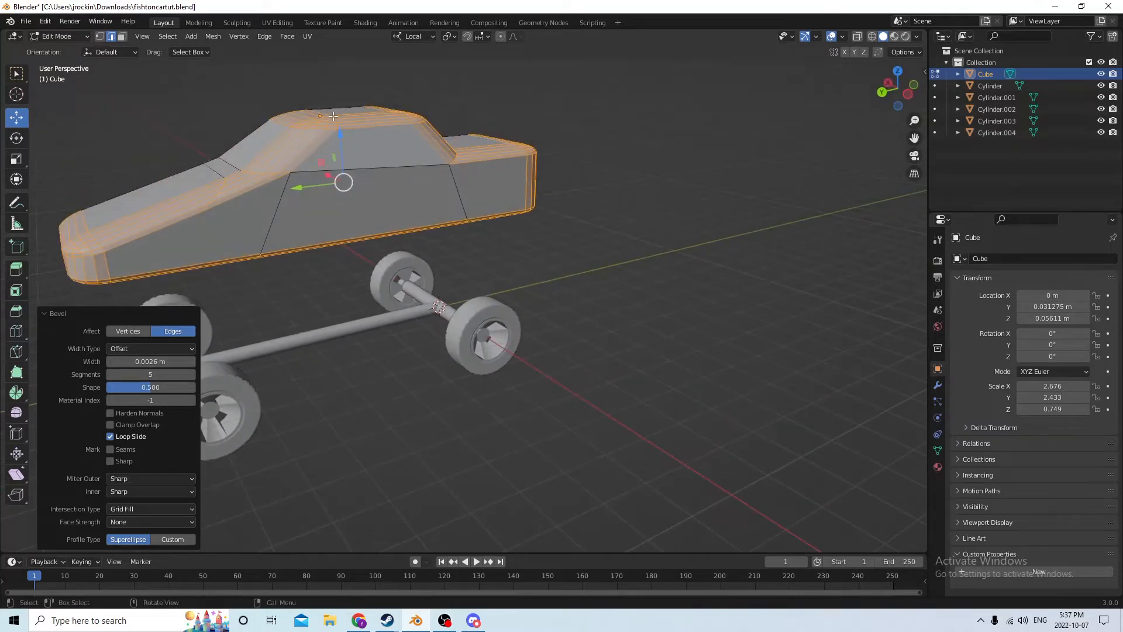
Undo the bevel and bevel the same edges again with a width of about 0.00365 m and 5 segments.
click(45, 21)
click(58, 34)
middle_drag(252, 152, 285, 149)
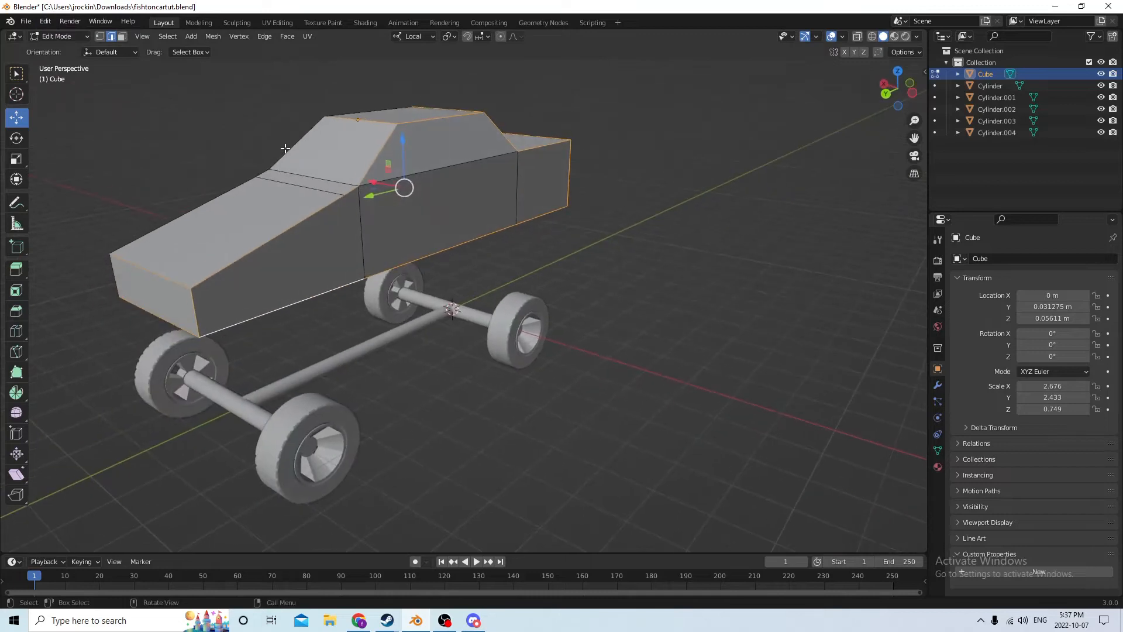
key(ctrl+b)
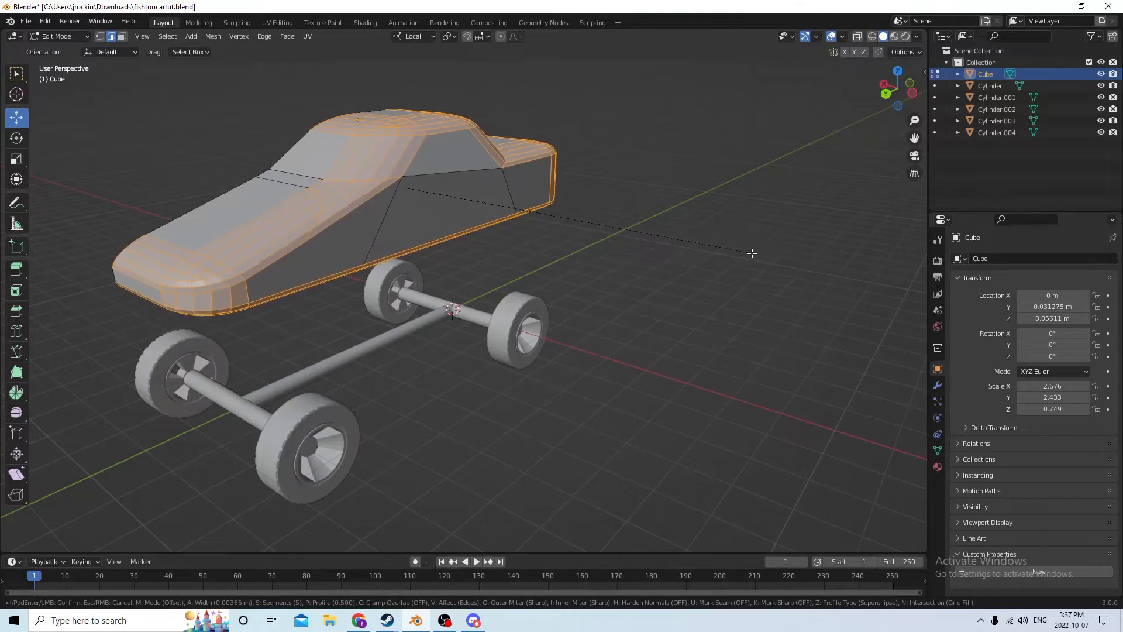
click(752, 251)
middle_drag(752, 250, 428, 158)
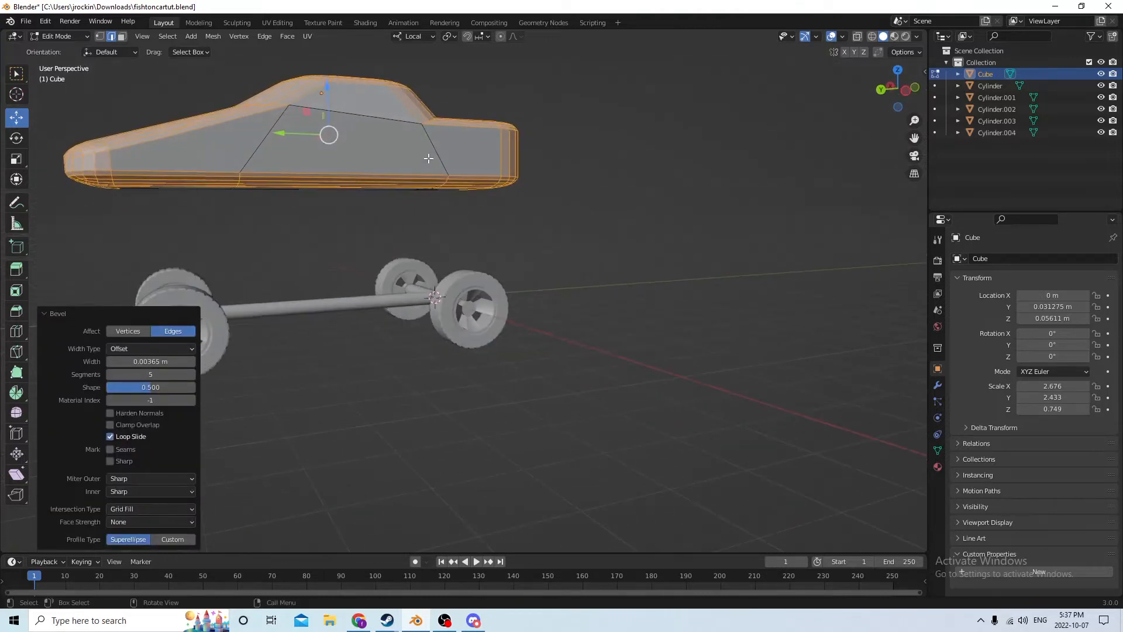
middle_drag(251, 199, 332, 215)
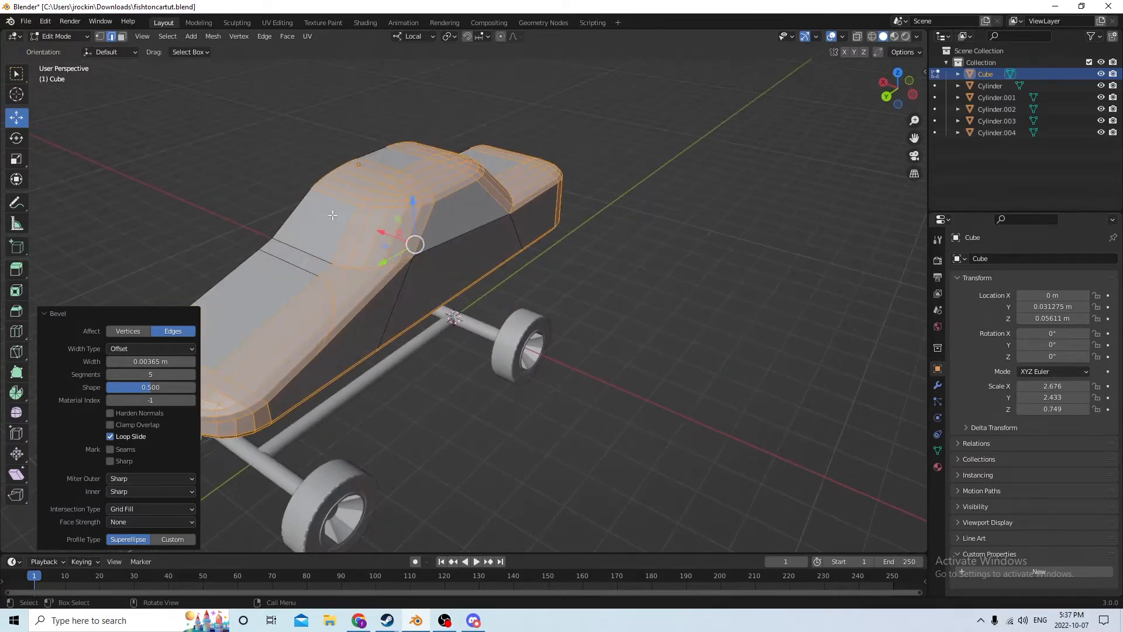
middle_drag(288, 123, 289, 151)
Move the lower end of the side's front dividing line, on the body's bottom bevel, toward -Y until the line stands vertical.
click(251, 115)
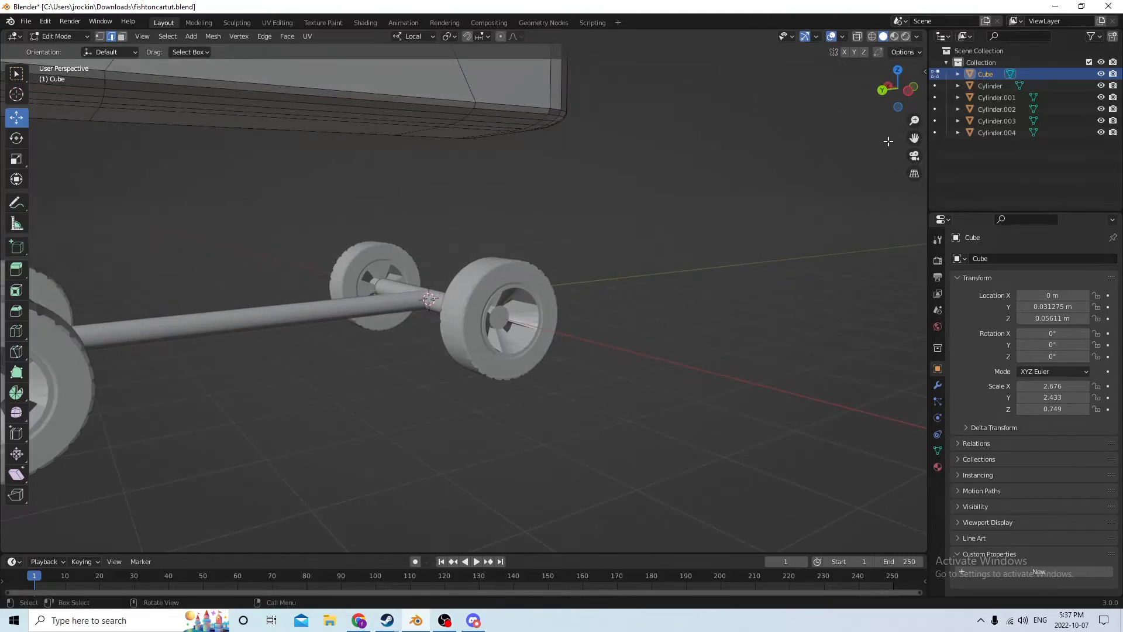
drag(914, 139, 908, 142)
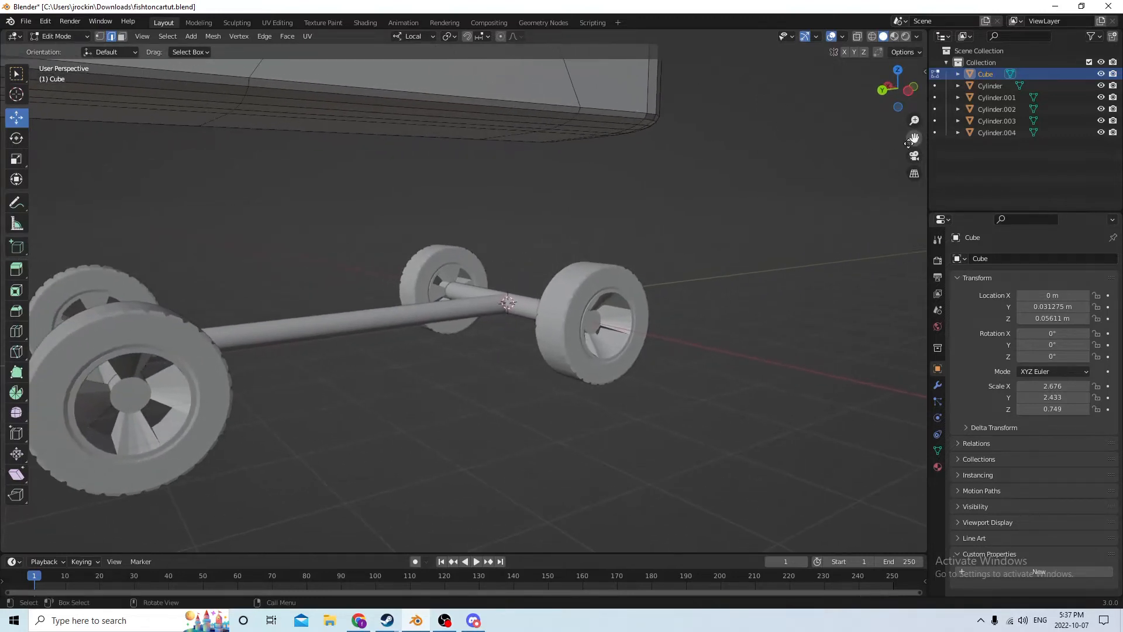
middle_drag(684, 149, 616, 151)
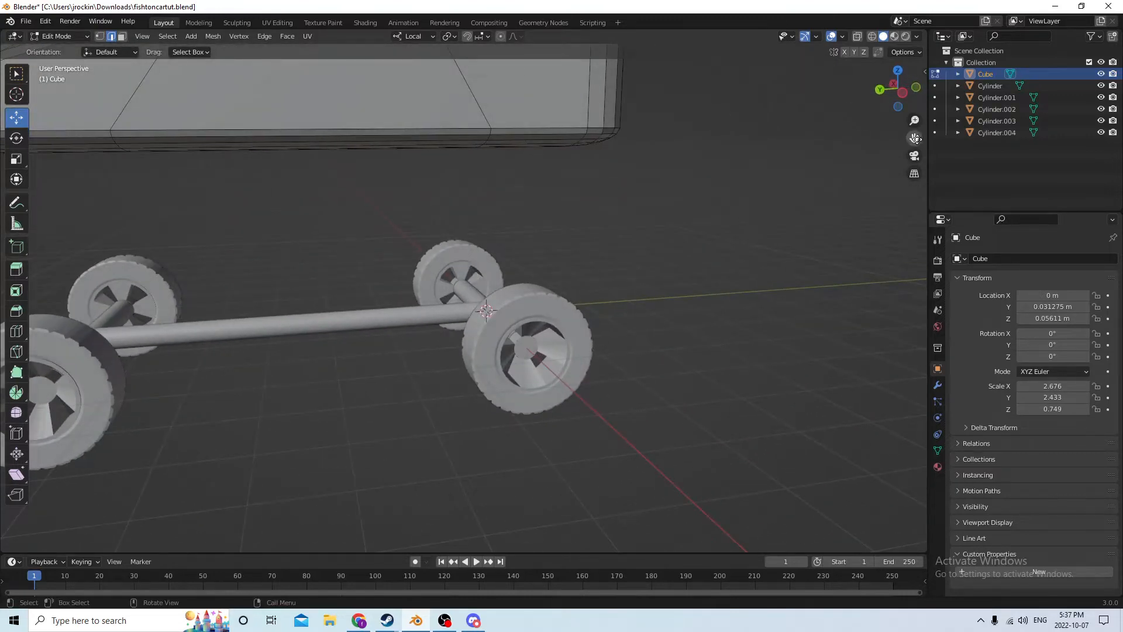
drag(914, 137, 1105, 119)
middle_drag(610, 147, 603, 124)
drag(914, 139, 898, 245)
scroll(529, 238, up, 2)
middle_drag(526, 238, 477, 197)
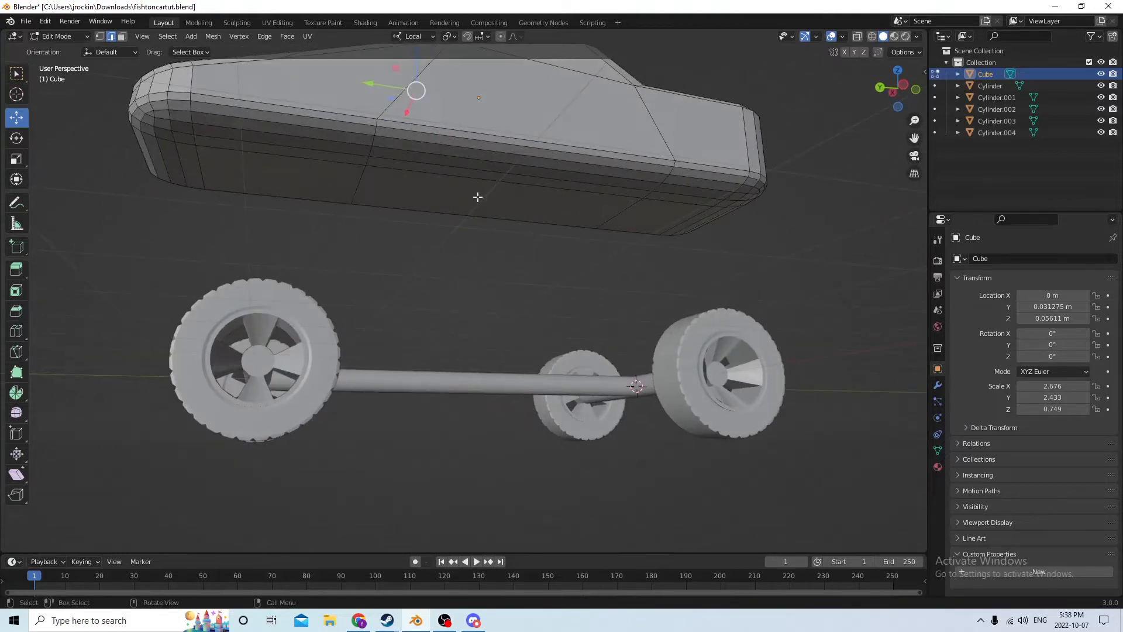
middle_drag(352, 195, 356, 169)
ctrl+click(344, 165)
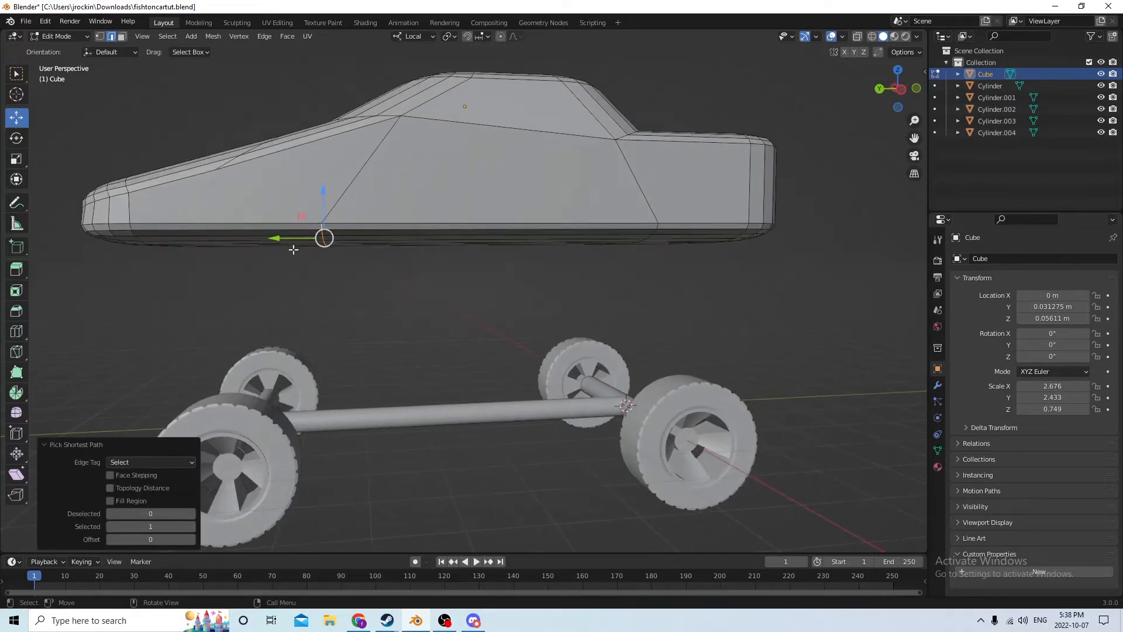
drag(272, 238, 354, 245)
middle_drag(386, 234, 415, 215)
drag(331, 272, 325, 273)
Move the lower end of the side's rear dividing line, on the bottom bevel, about 0.0063 m along +Y to straighten the line.
middle_drag(397, 243, 392, 197)
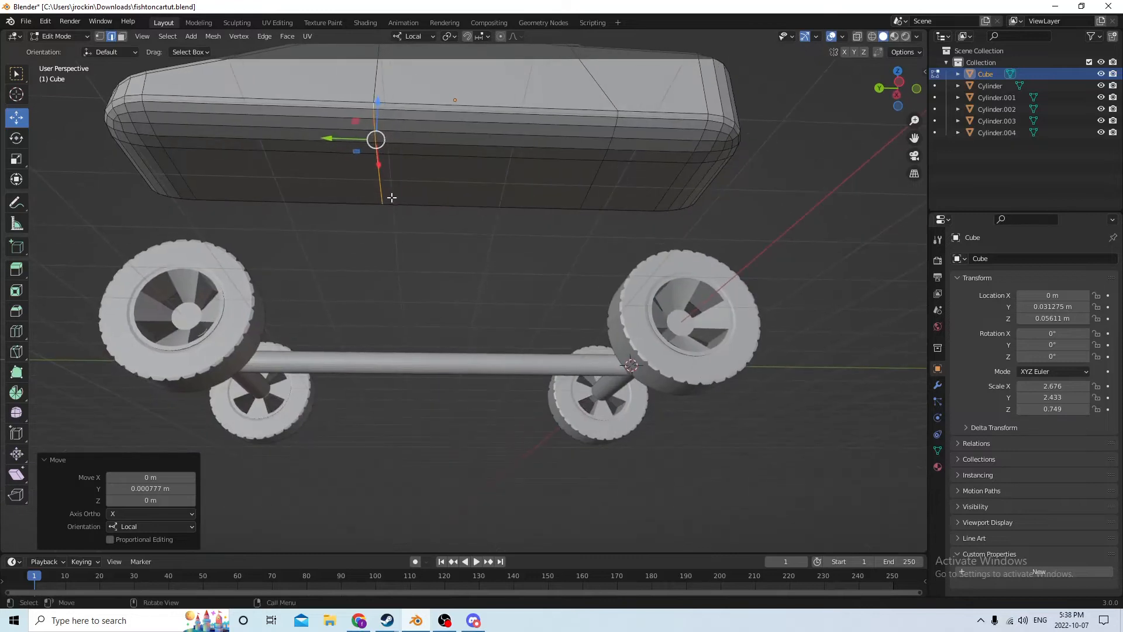
click(592, 203)
middle_drag(592, 204, 585, 196)
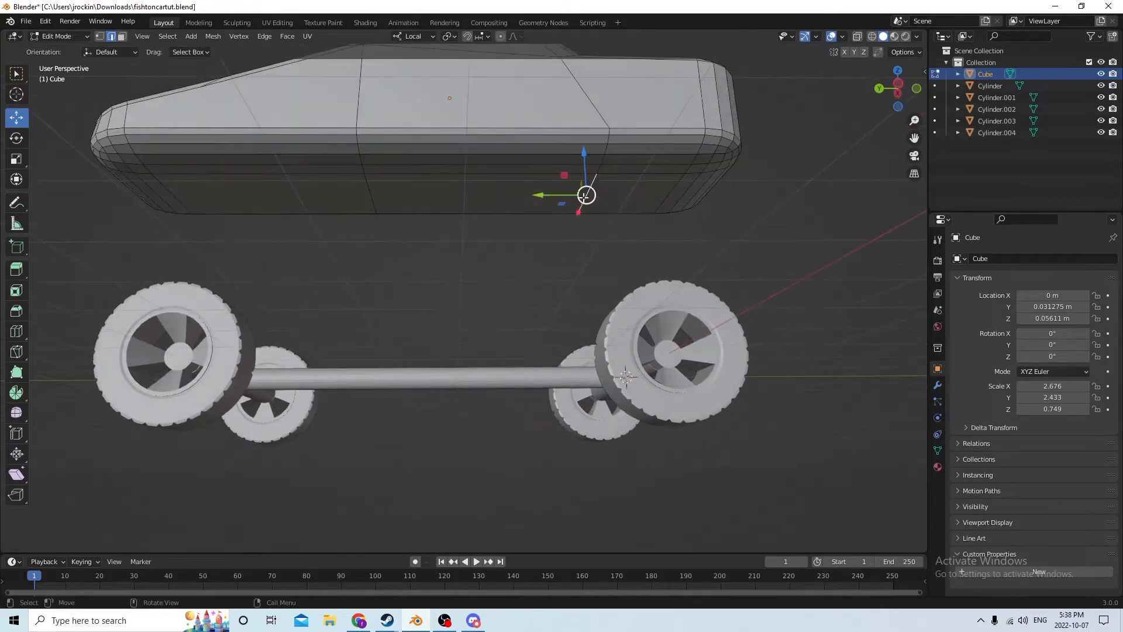
middle_drag(605, 158, 582, 188)
ctrl+click(606, 141)
drag(560, 252, 517, 258)
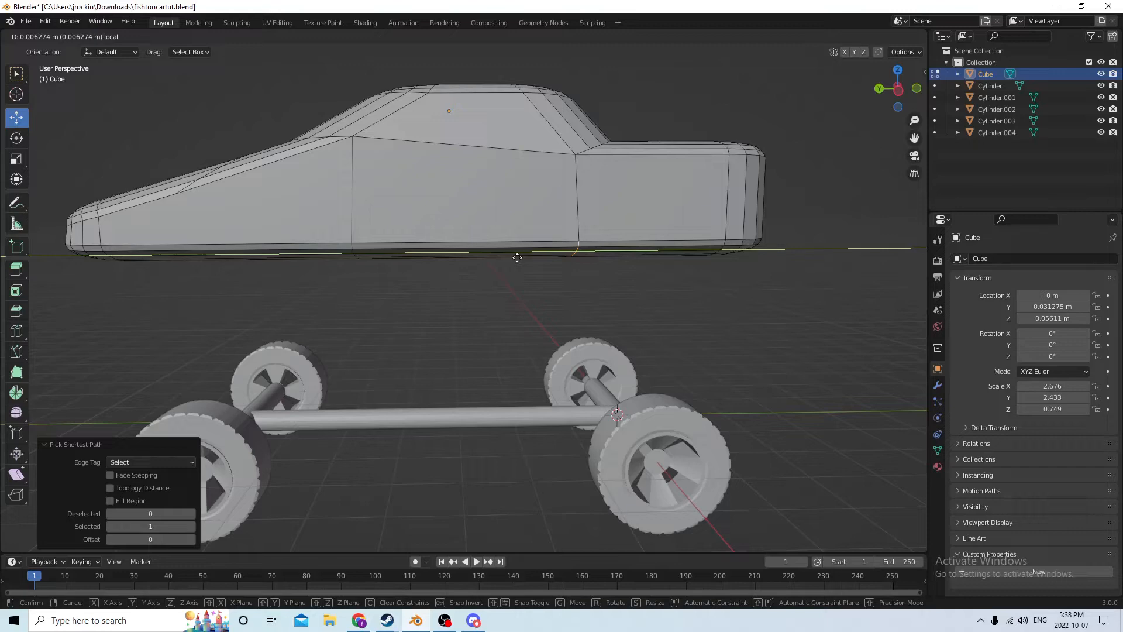
drag(517, 258, 517, 257)
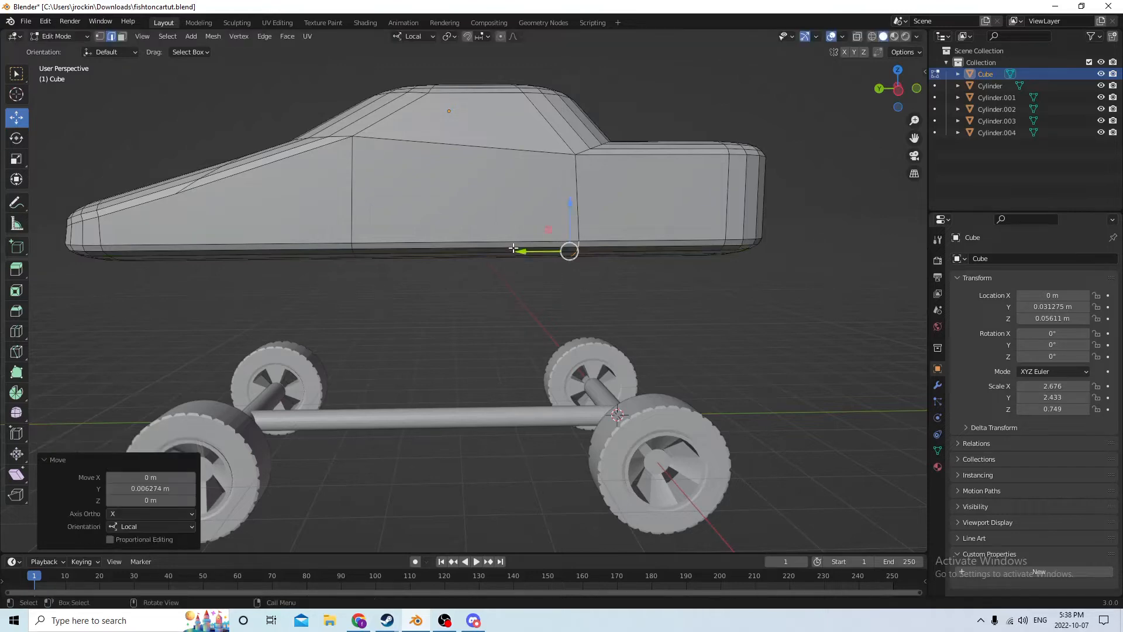
Lower the side vertex at the windshield's base, atop the front dividing line, about 0.0032 m along Z.
middle_drag(517, 257, 462, 209)
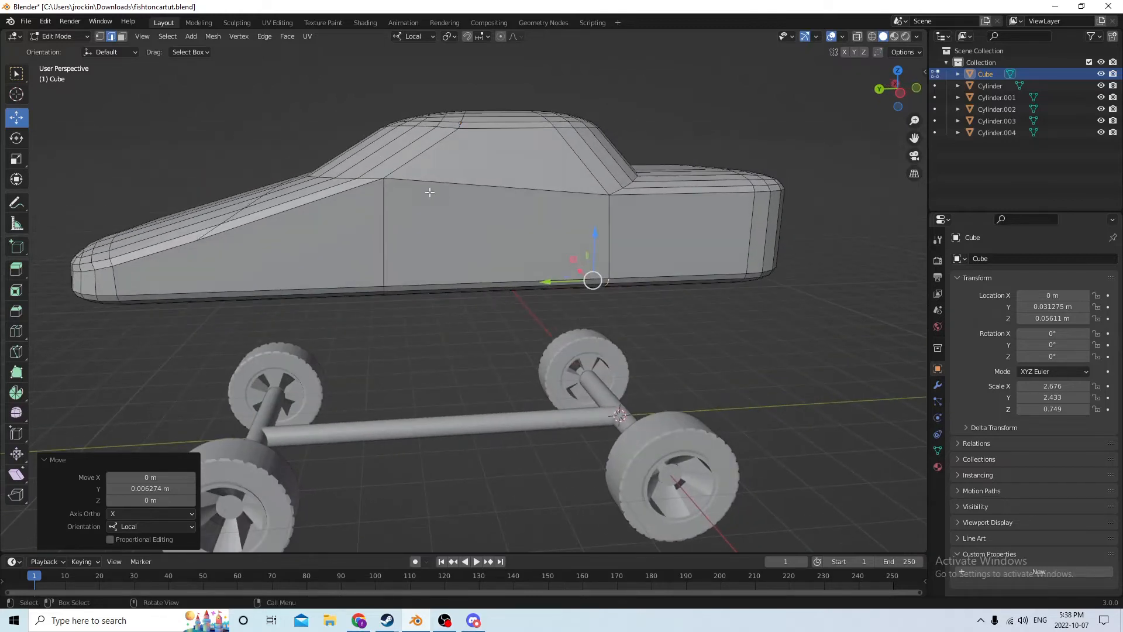
click(100, 37)
scroll(354, 202, up, 3)
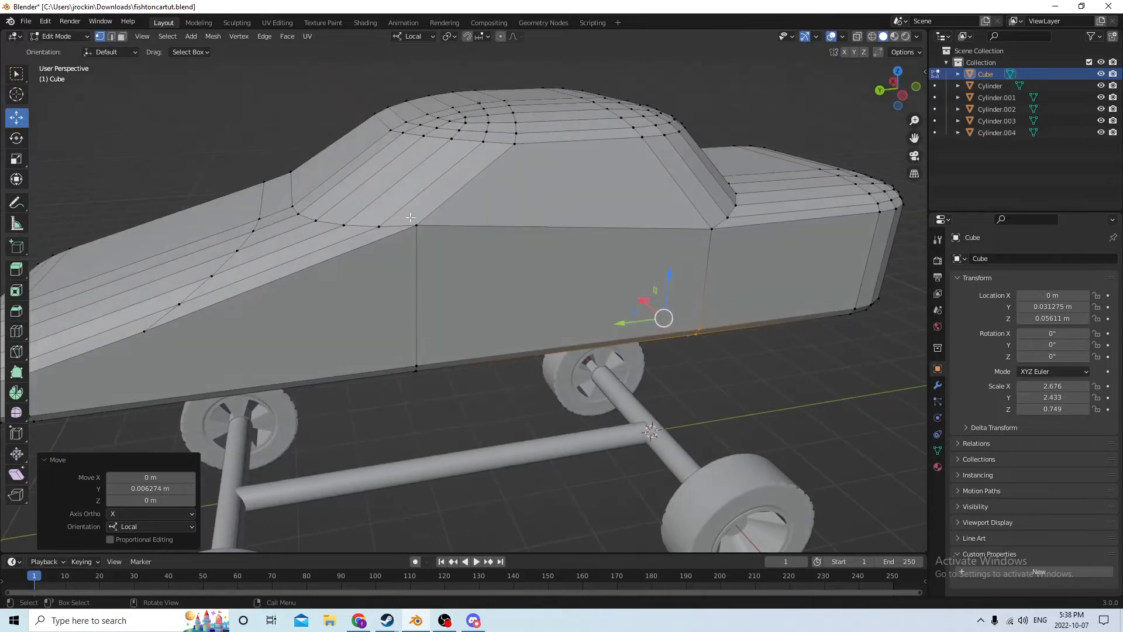
click(416, 226)
middle_drag(416, 226, 407, 181)
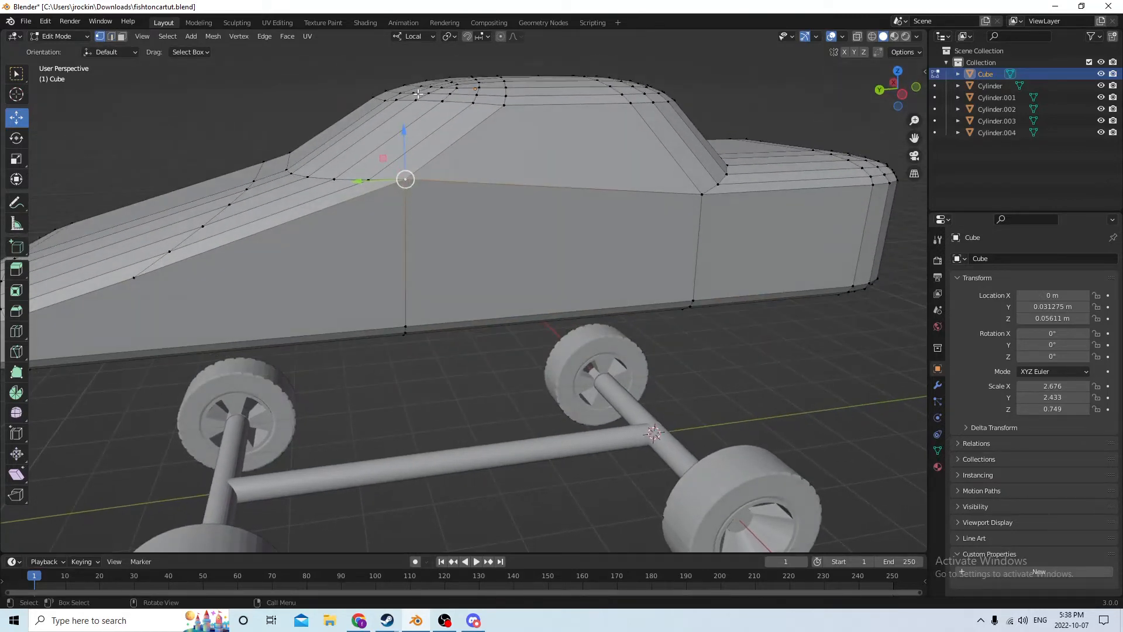
drag(404, 131, 400, 170)
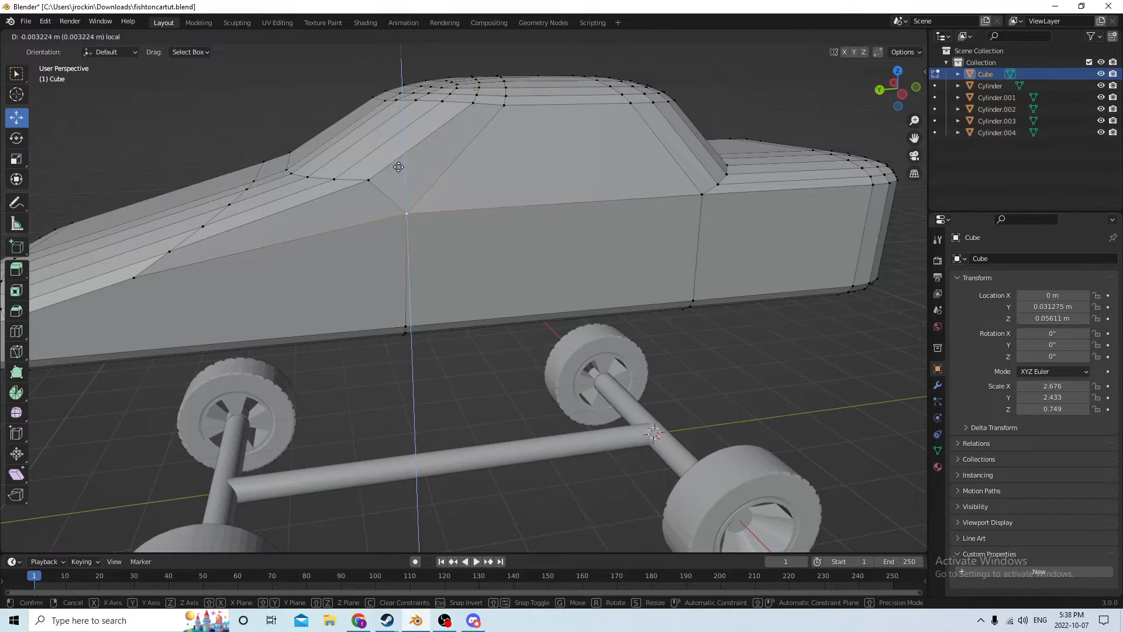
Finish lowering the side vertex atop the front dividing line by about 0.0028 m along Z.
drag(398, 165, 398, 162)
middle_drag(398, 163, 351, 131)
scroll(352, 131, down, 5)
middle_drag(453, 138, 518, 127)
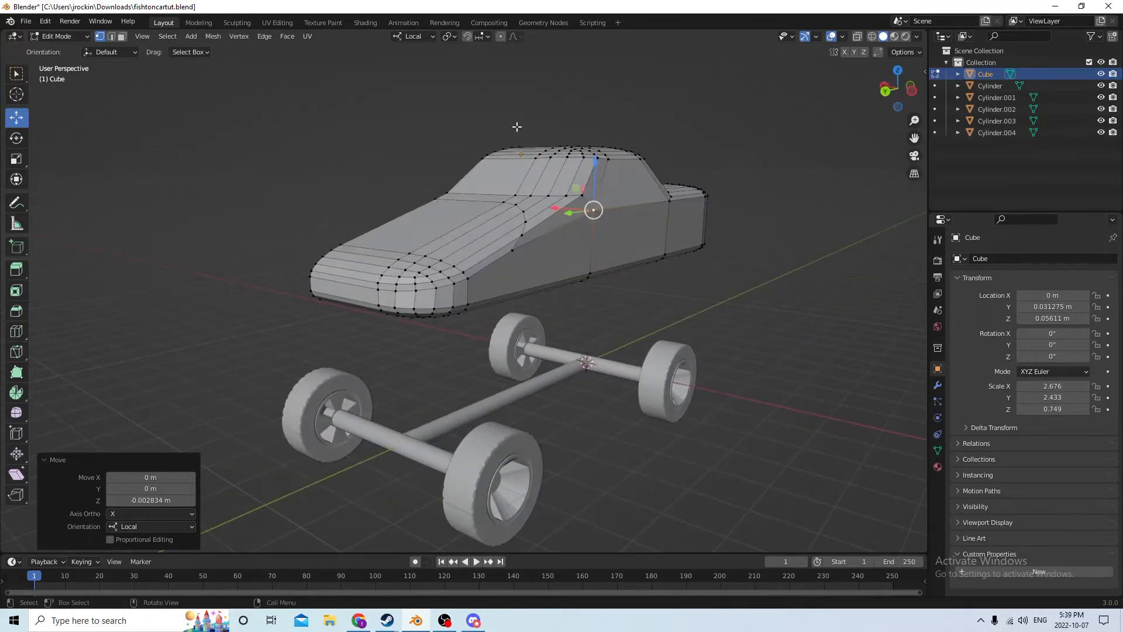
middle_drag(580, 99, 321, 88)
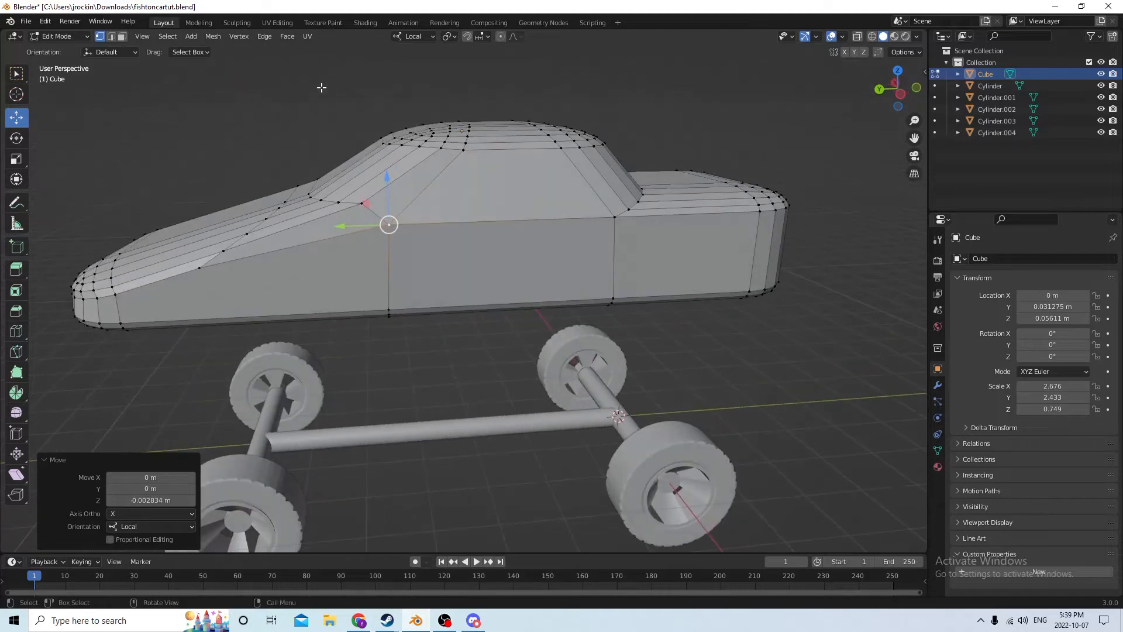
Lower the vertex at the windshield's outer lower corner, just above the front dividing line, about 0.0009 m along Z.
click(114, 36)
click(121, 37)
middle_drag(417, 130, 465, 142)
scroll(547, 115, up, 4)
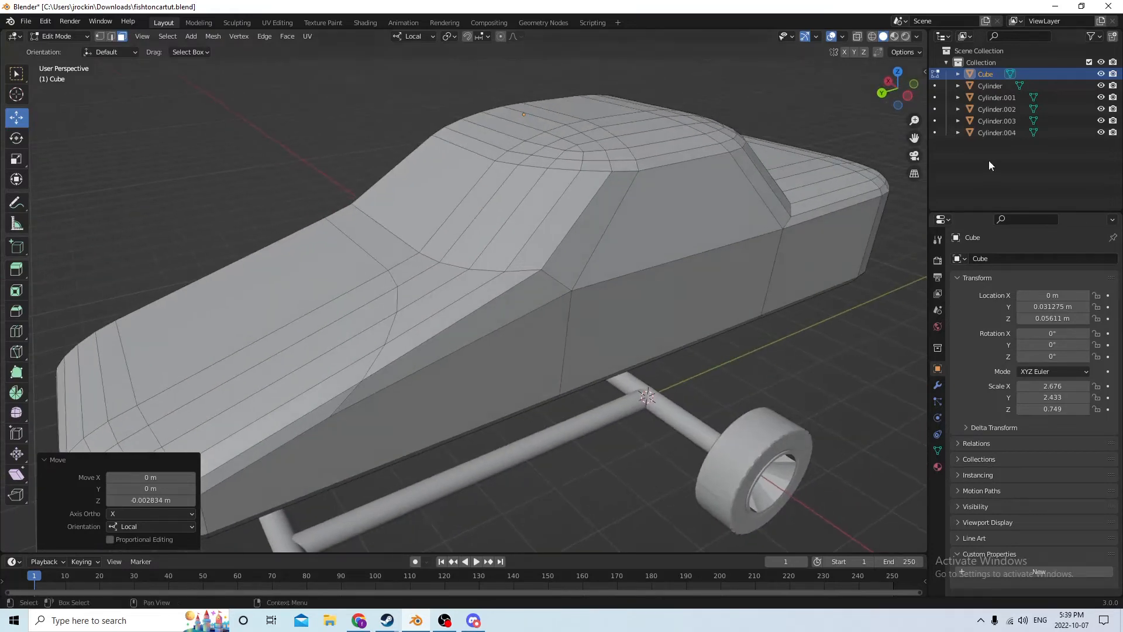
click(539, 269)
middle_drag(538, 269, 545, 224)
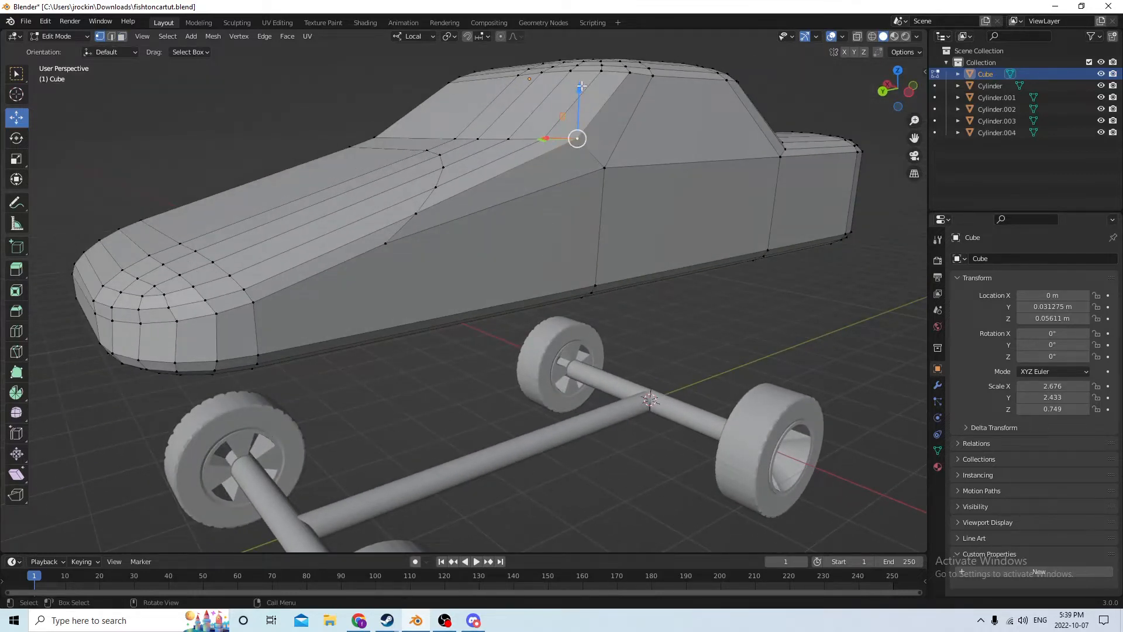
drag(580, 87, 579, 97)
middle_drag(580, 97, 543, 227)
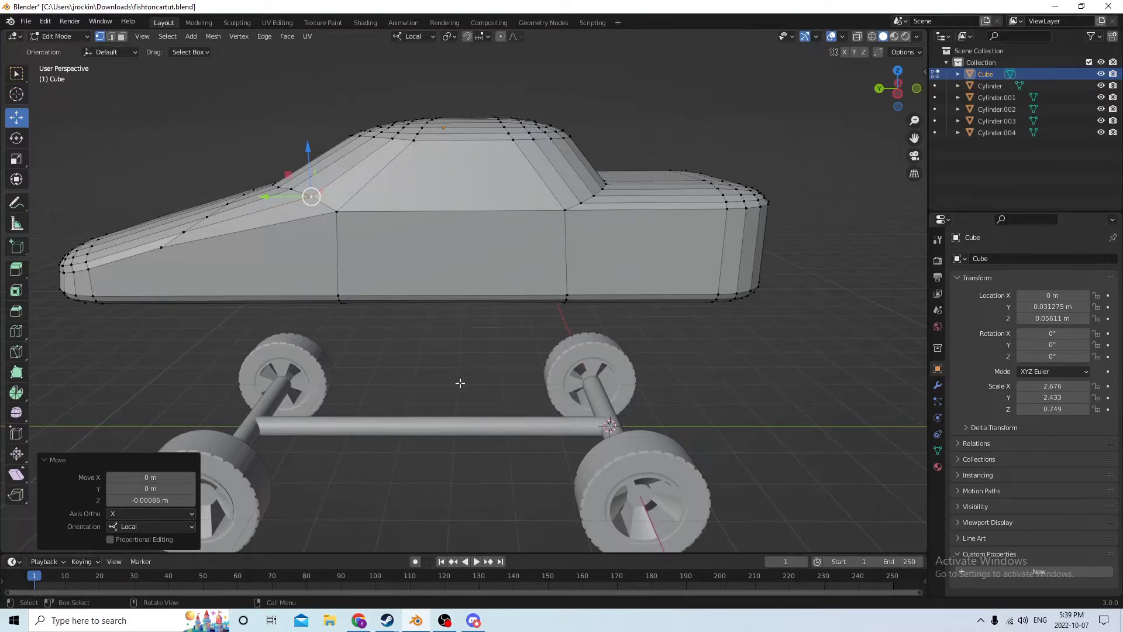
Return to object mode and examine the car body's shape from several angles.
middle_drag(365, 362, 419, 371)
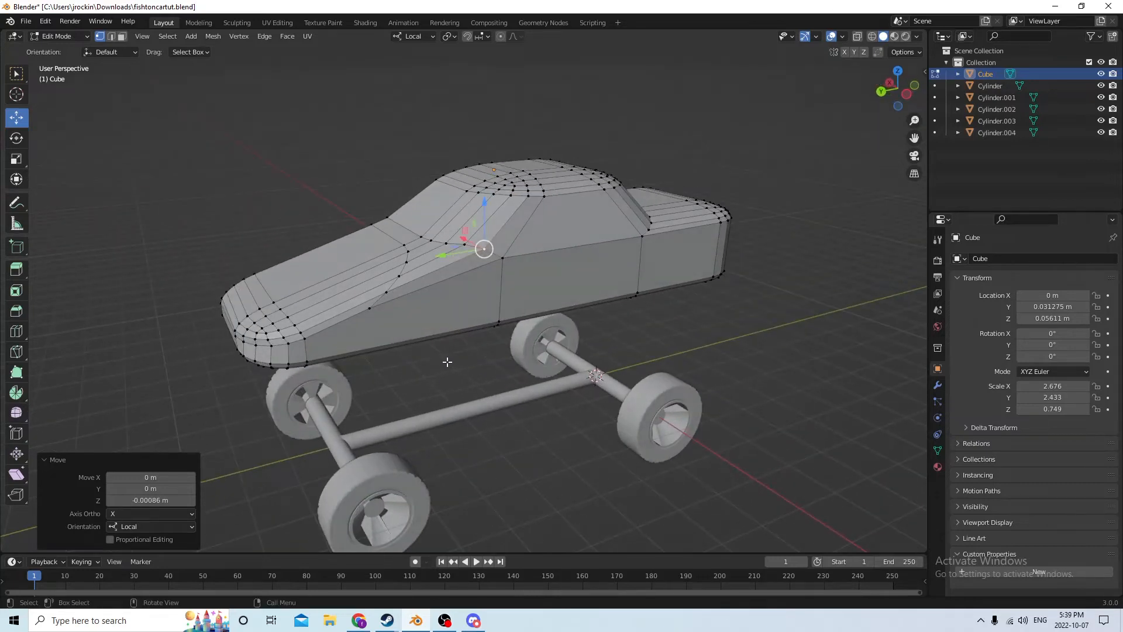
key(Tab)
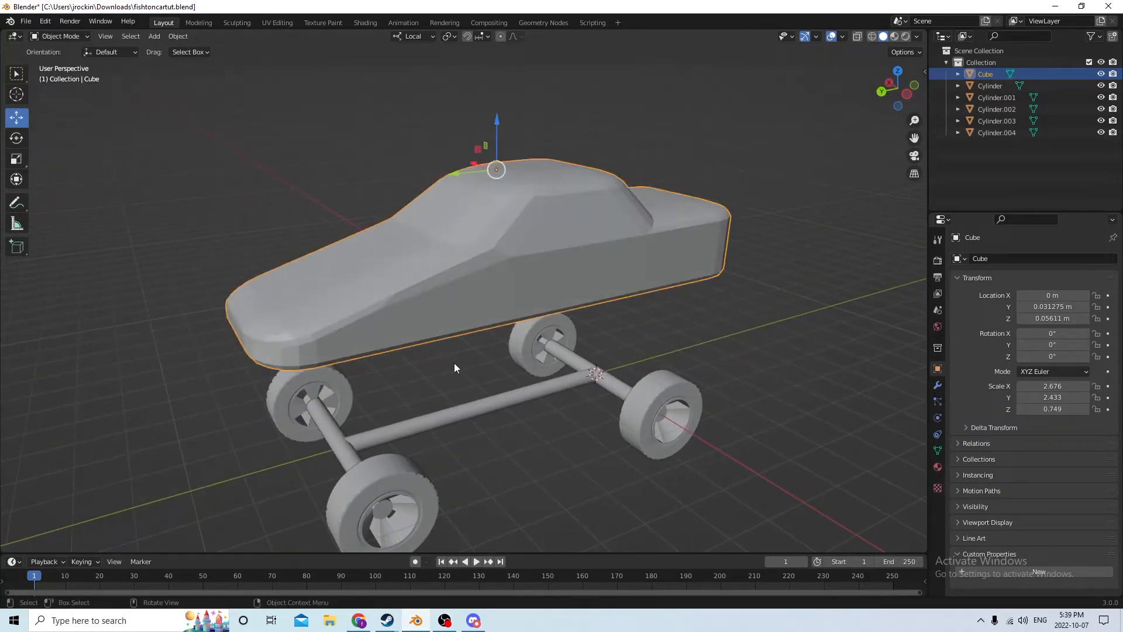
click(783, 324)
click(503, 255)
middle_drag(618, 345, 595, 332)
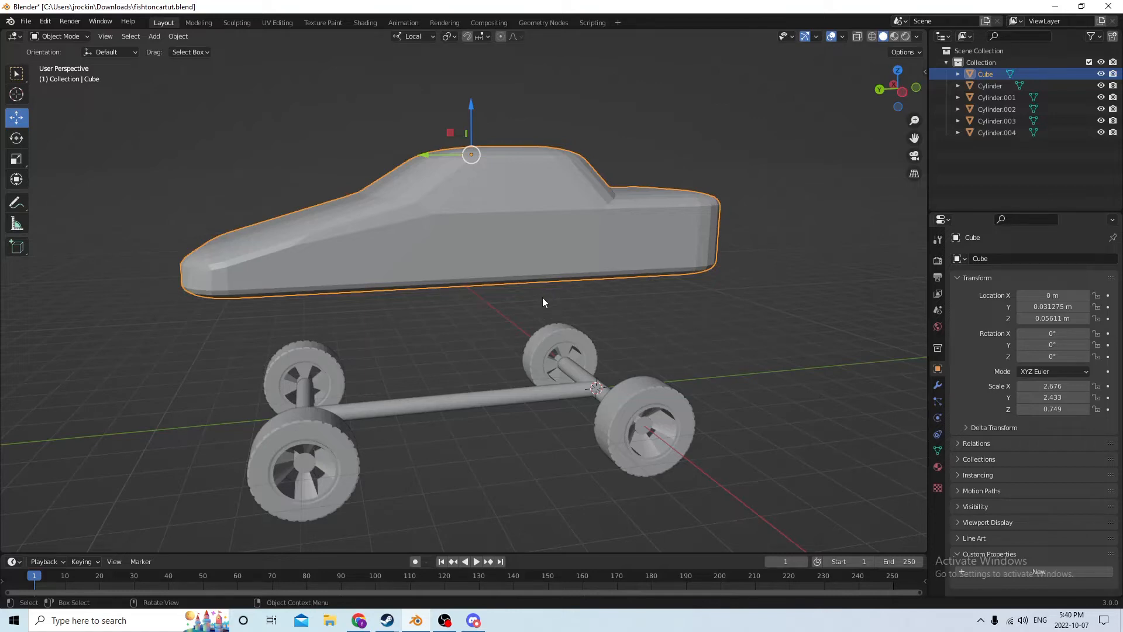
middle_drag(327, 300, 364, 309)
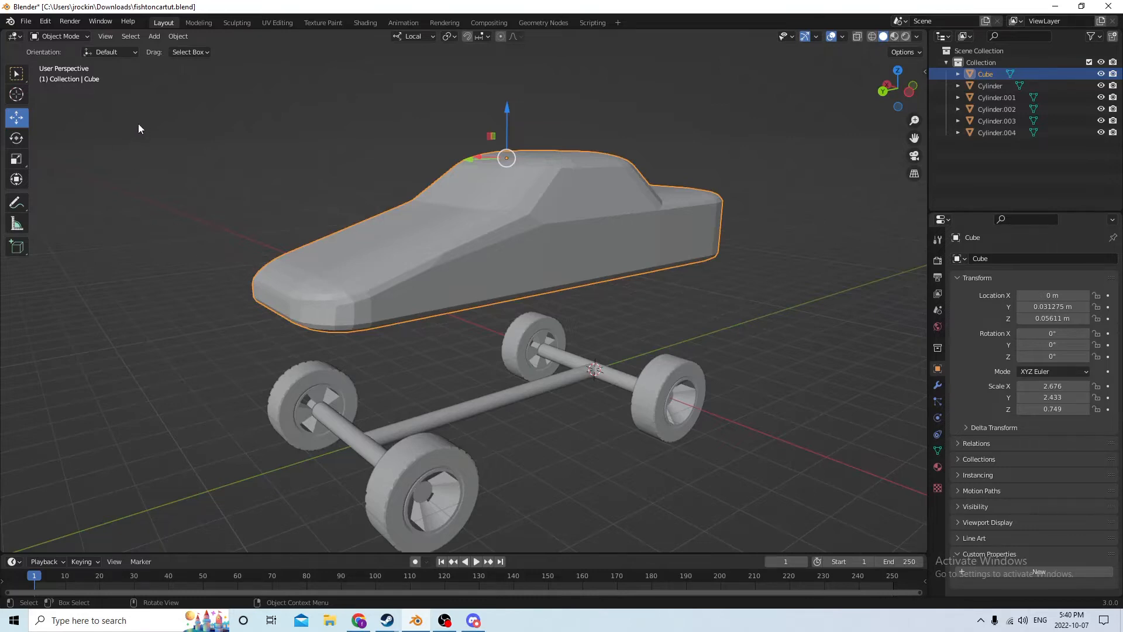
middle_drag(138, 124, 112, 122)
key(Tab)
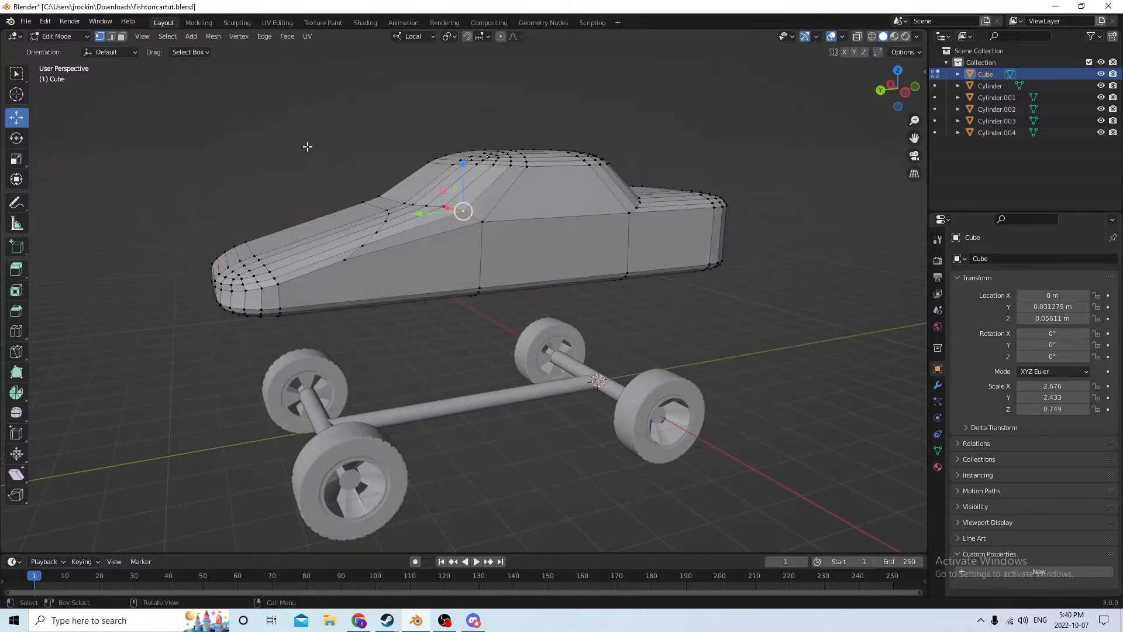
key(Tab)
Lower the car body about 0.0312 m along Z onto the wheel-and-axle chassis.
drag(490, 114, 525, 252)
middle_drag(497, 233, 524, 218)
key(g)
key(z)
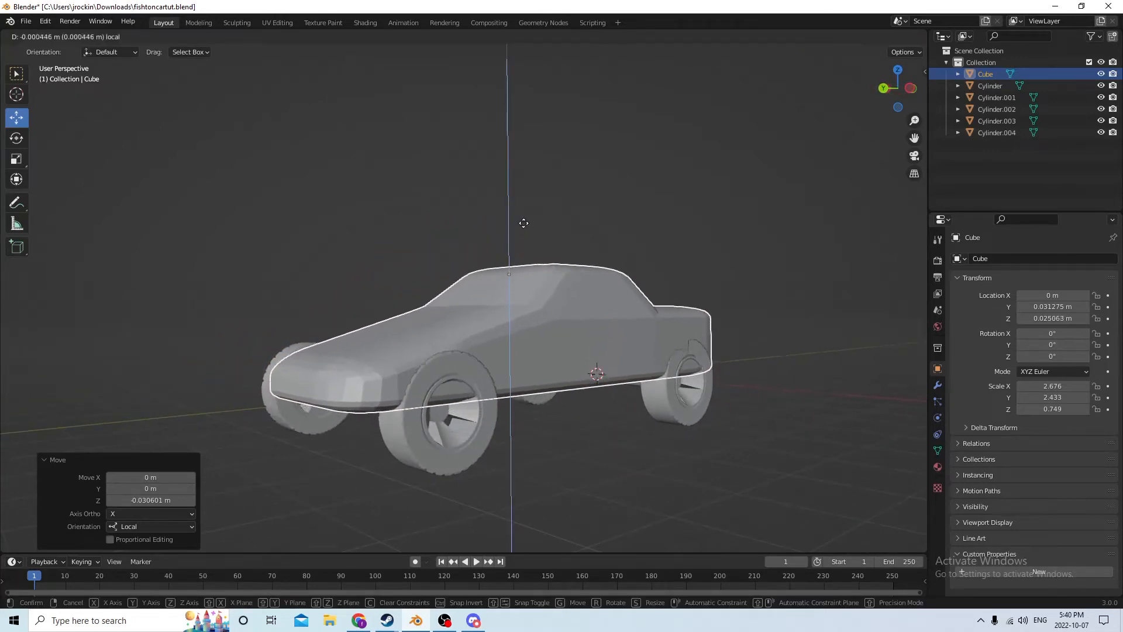
click(526, 226)
middle_drag(528, 214, 458, 220)
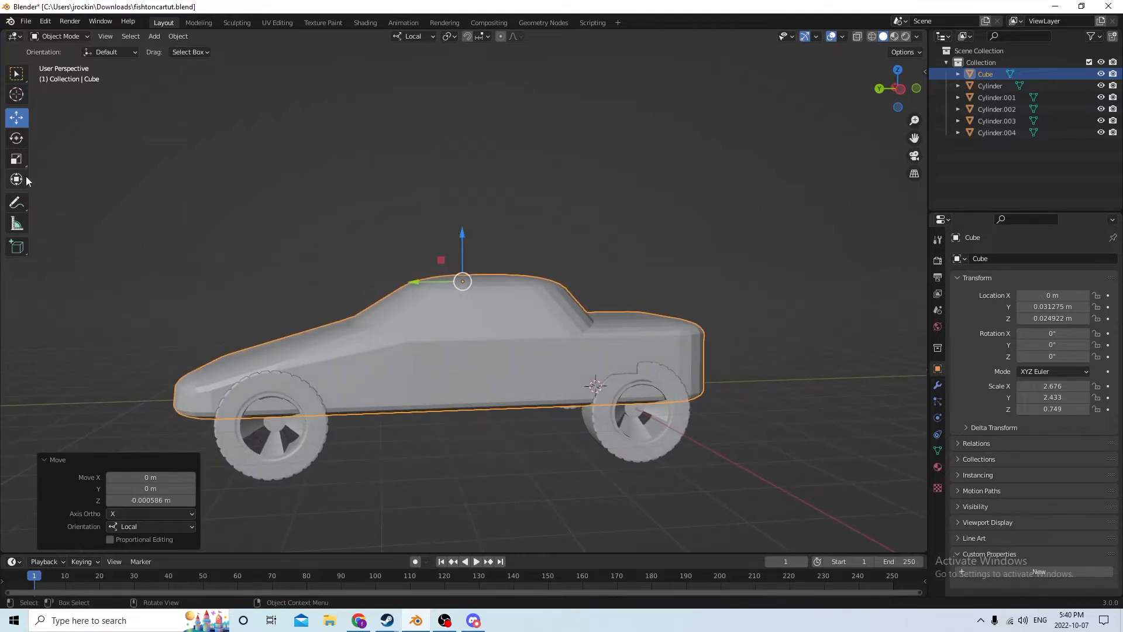
Lengthen the car body by scaling it along local Y by about 1.071.
click(17, 160)
middle_drag(332, 229, 378, 292)
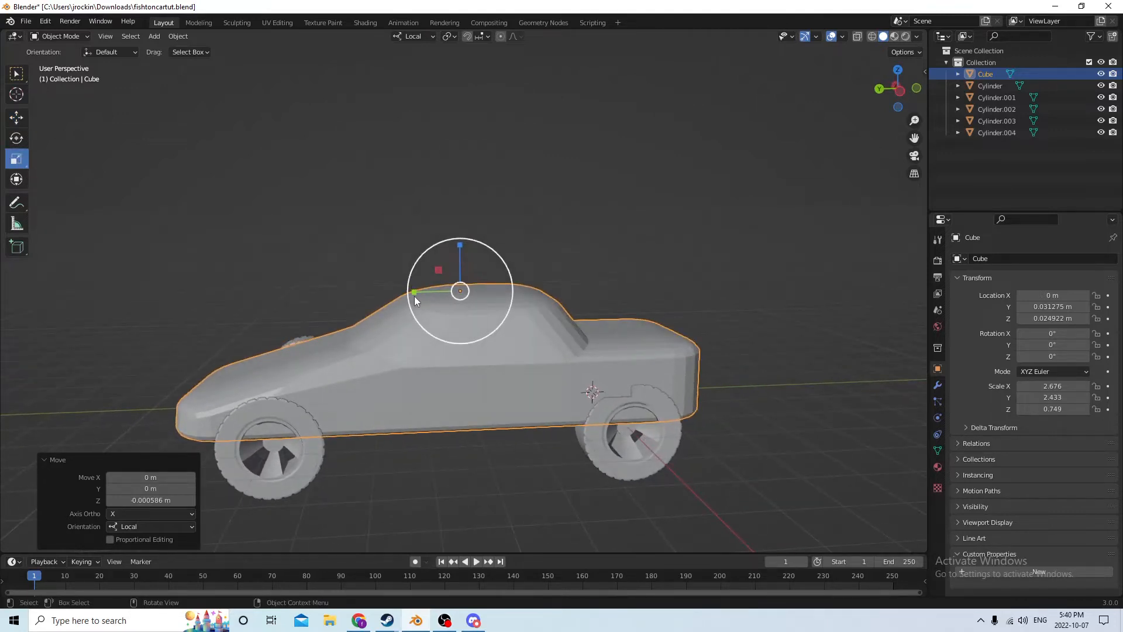
drag(413, 292, 408, 292)
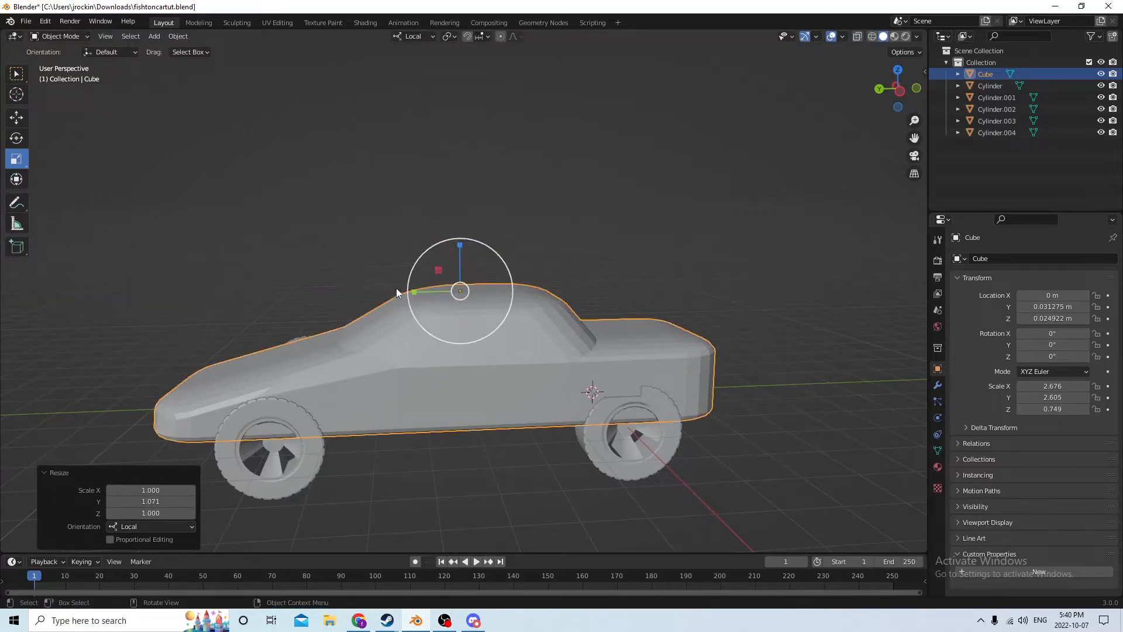
Shift the car body about 0.0009 m along +Y to balance its overhang over the front and rear wheels.
click(16, 118)
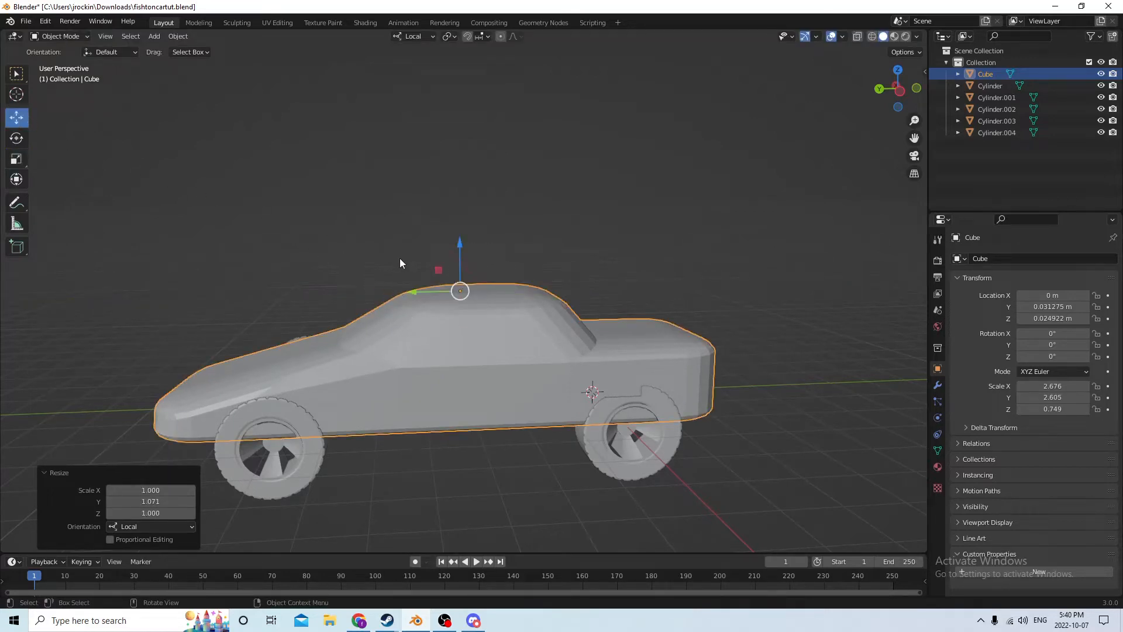
drag(413, 293, 403, 293)
mouse_move(404, 293)
middle_down()
mouse_move(420, 265)
mouse_move(399, 282)
middle_up()
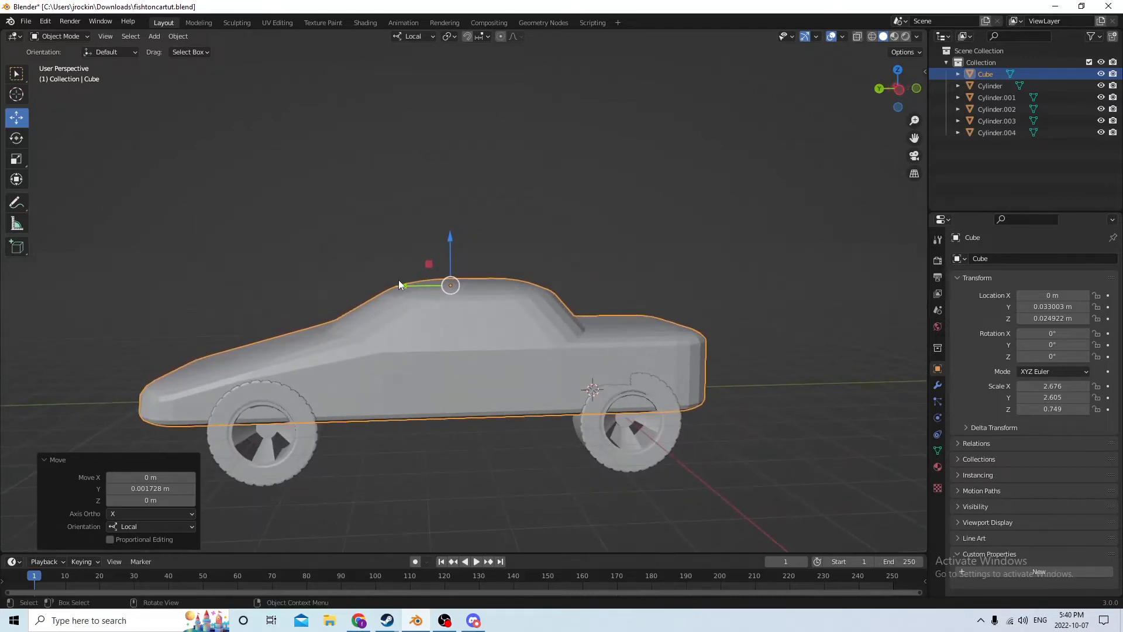
drag(406, 284, 411, 277)
middle_drag(411, 277, 387, 276)
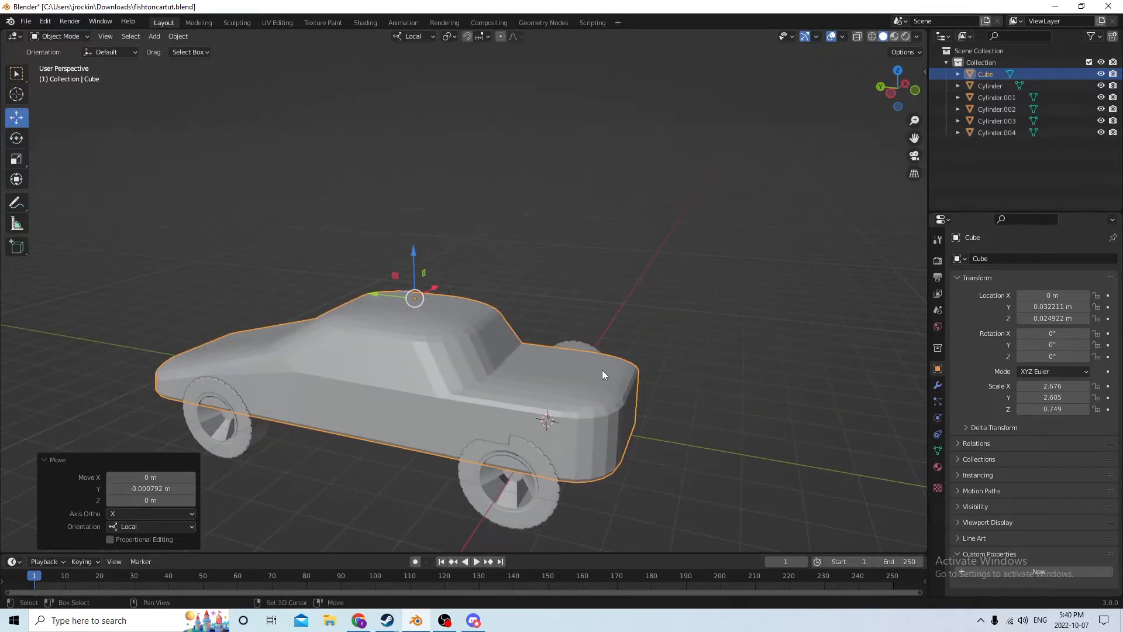
Add a cylinder mesh and rotate it 90° about its local Y axis to lie parallel to the axles.
key(shift+a)
mouse_move(605, 371)
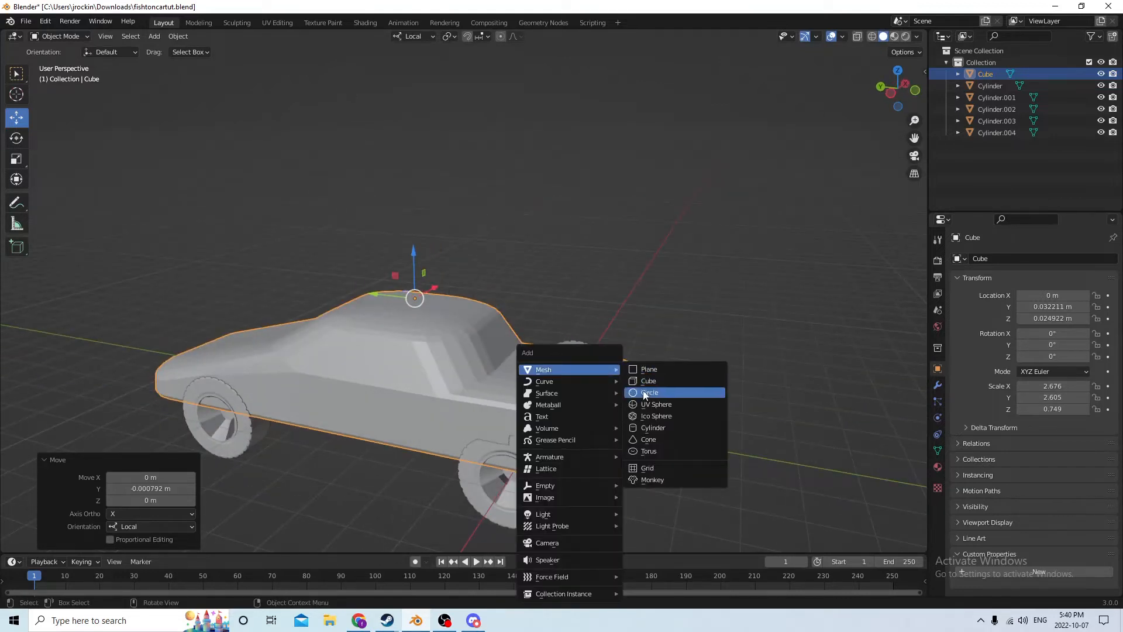
click(651, 434)
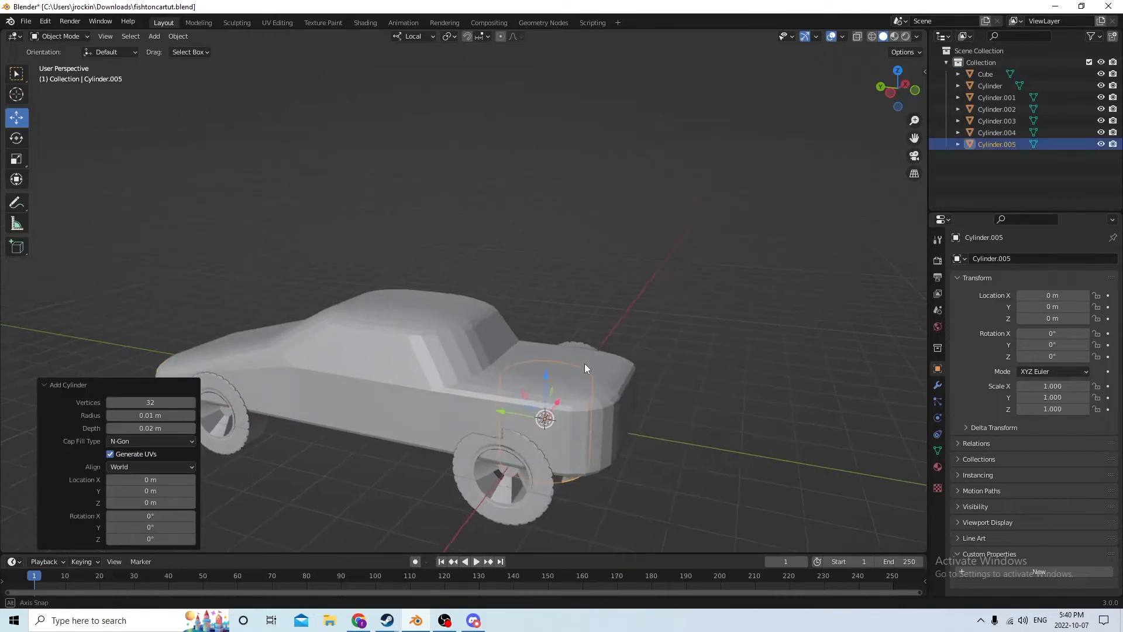
middle_drag(584, 363, 455, 353)
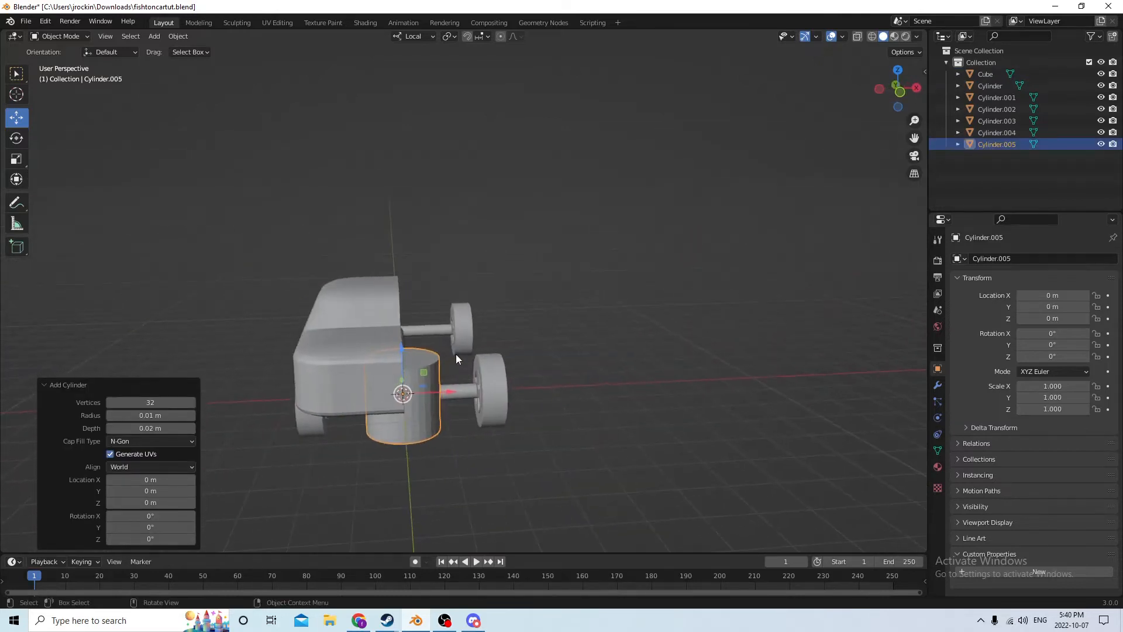
text(r90)
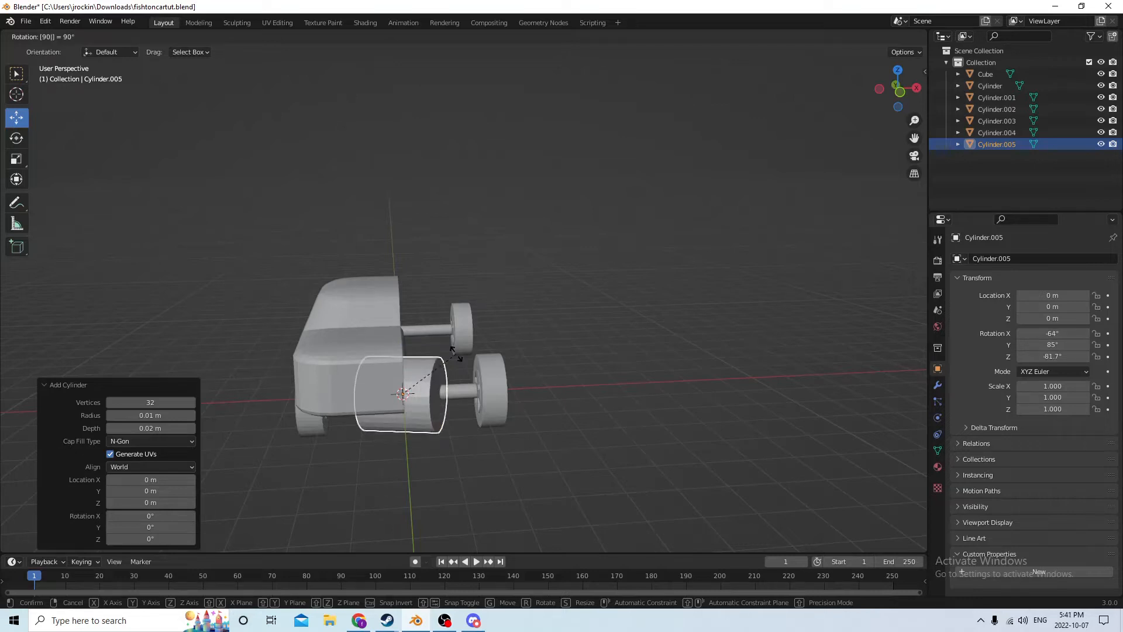
key(y)
key(y)
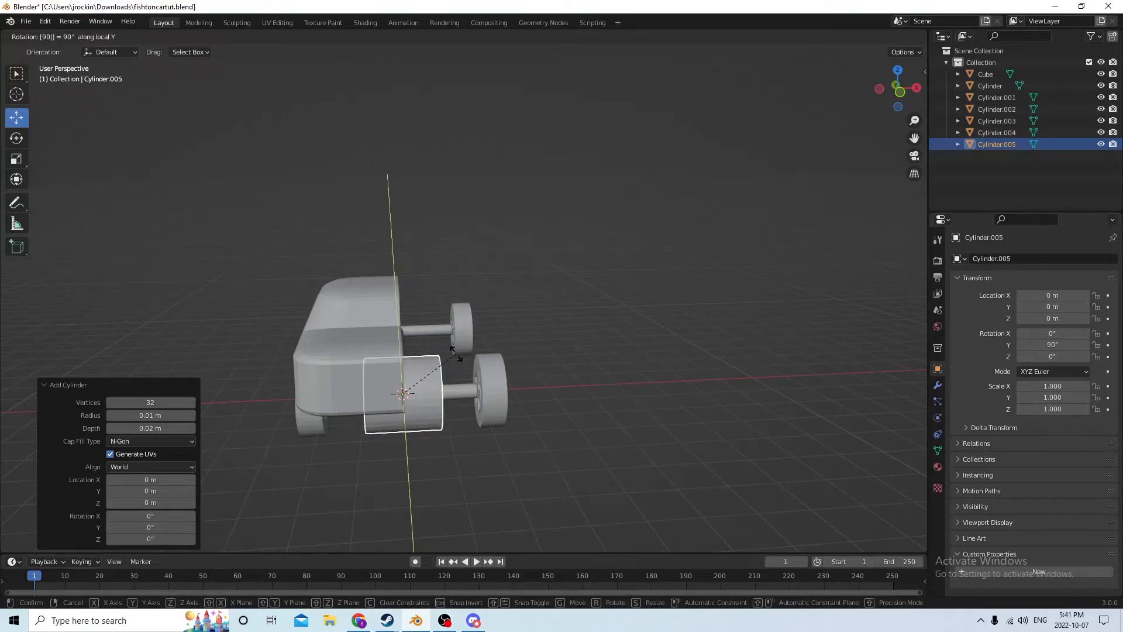
key(Return)
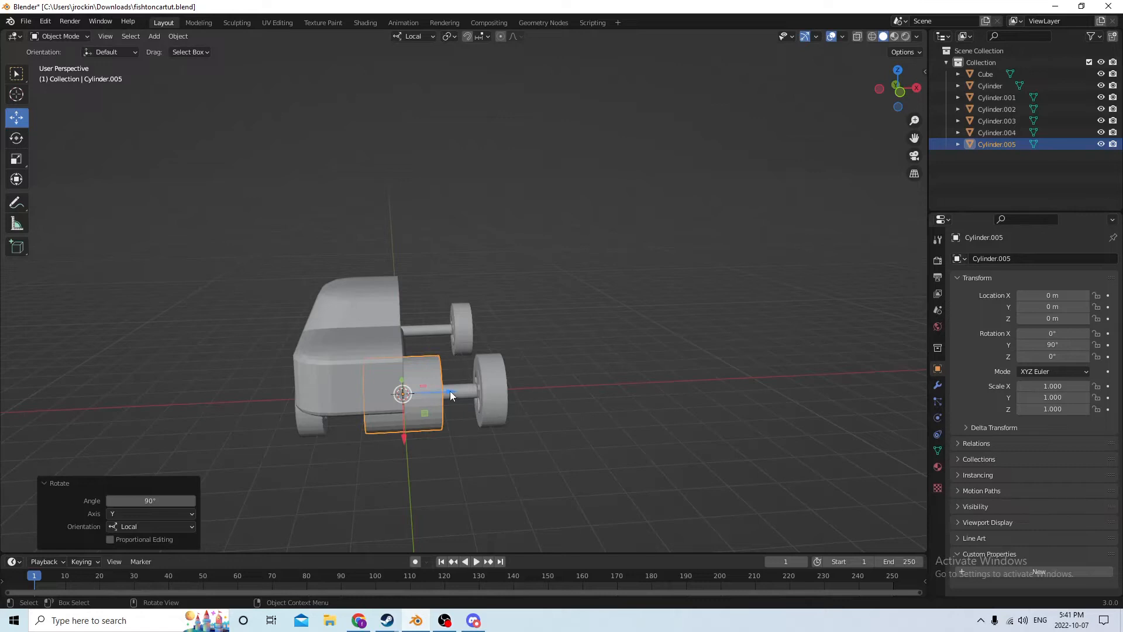
Move the cylinder about 0.0227 m toward -X so that it surrounds the rear wheel on the body's side.
drag(451, 391, 360, 391)
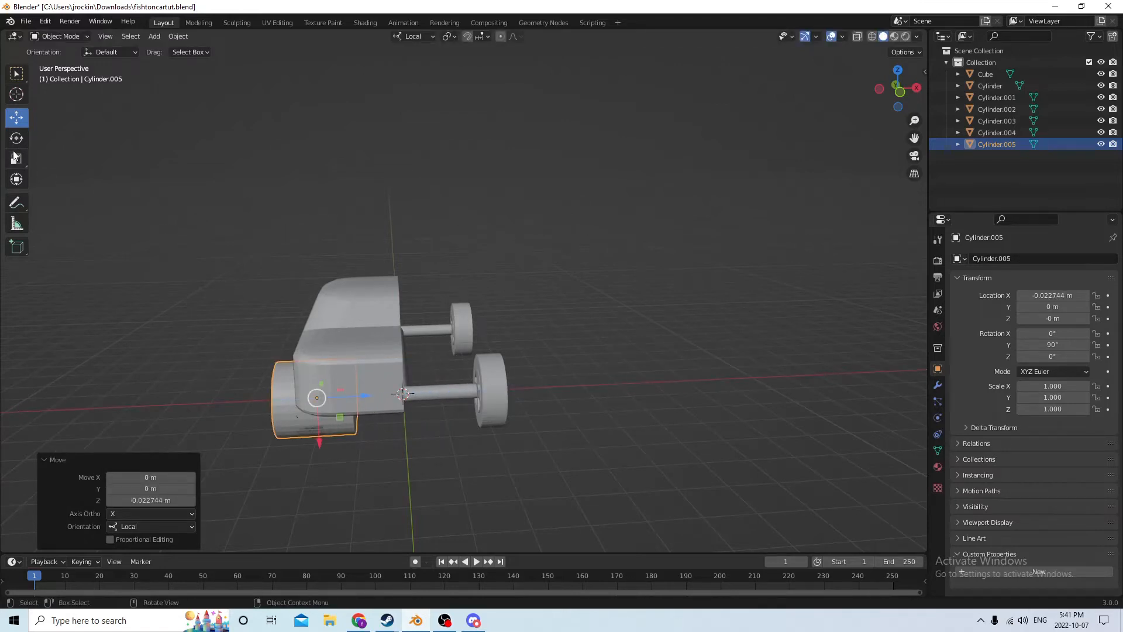
scroll(330, 331, up, 2)
mouse_move(390, 327)
middle_down()
mouse_move(417, 316)
mouse_move(405, 318)
middle_up()
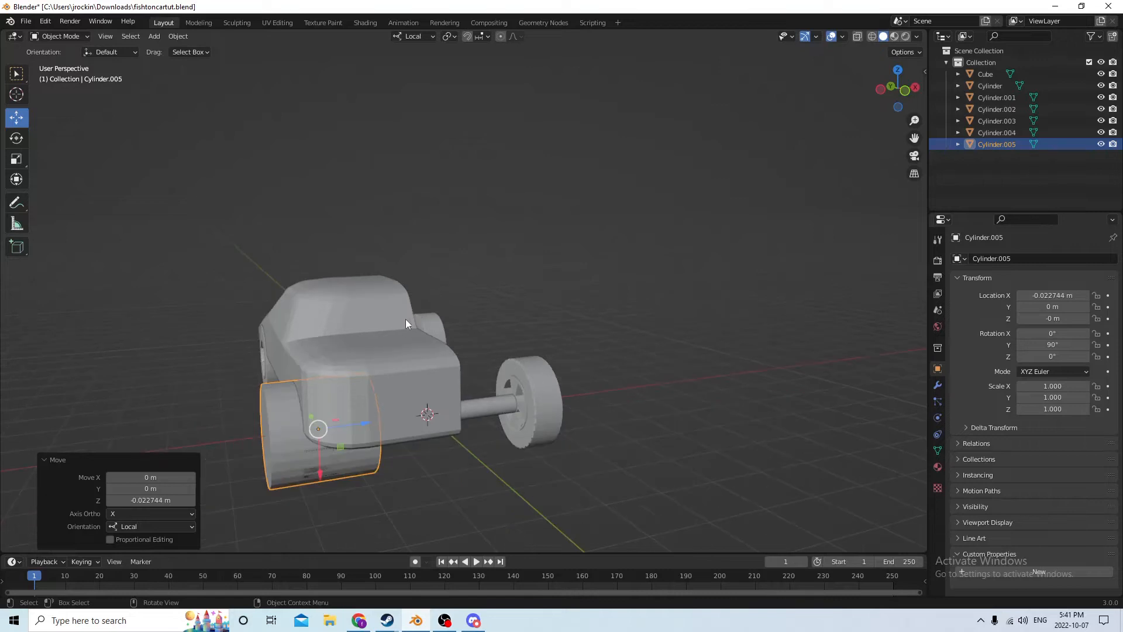
Shorten the cylinder around the rear wheel by scaling it along local Z by about 0.394.
click(16, 159)
drag(359, 476, 318, 415)
key(z)
key(z)
middle_drag(318, 415, 403, 361)
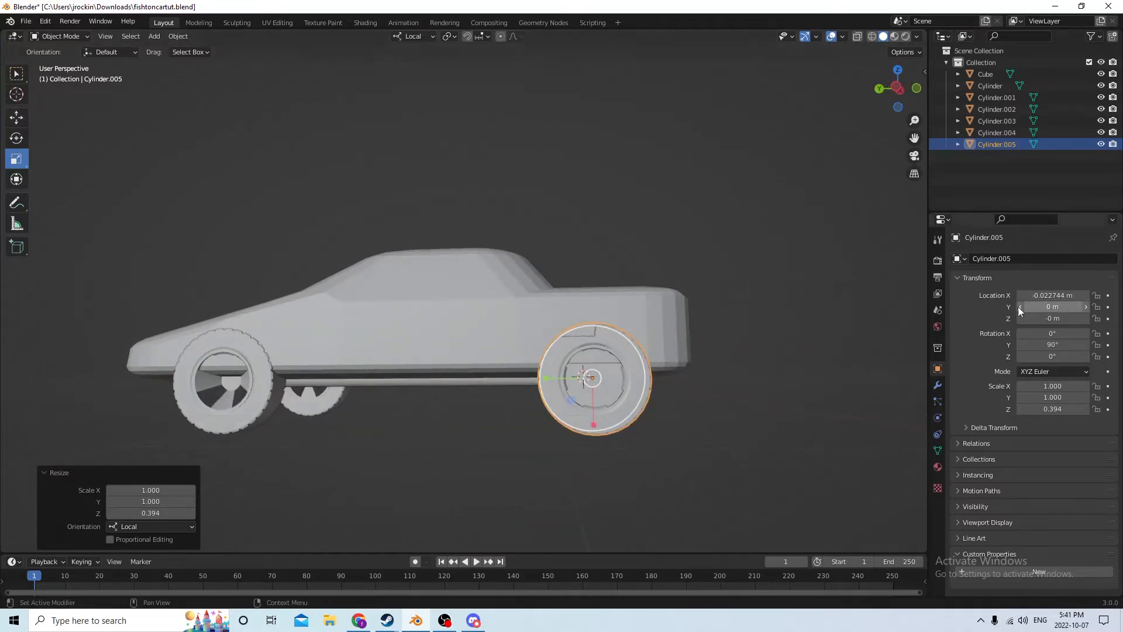
Scale the rear wheel's cylinder uniformly by about 1.046 so that it is slightly larger than the tire.
middle_drag(913, 307, 854, 301)
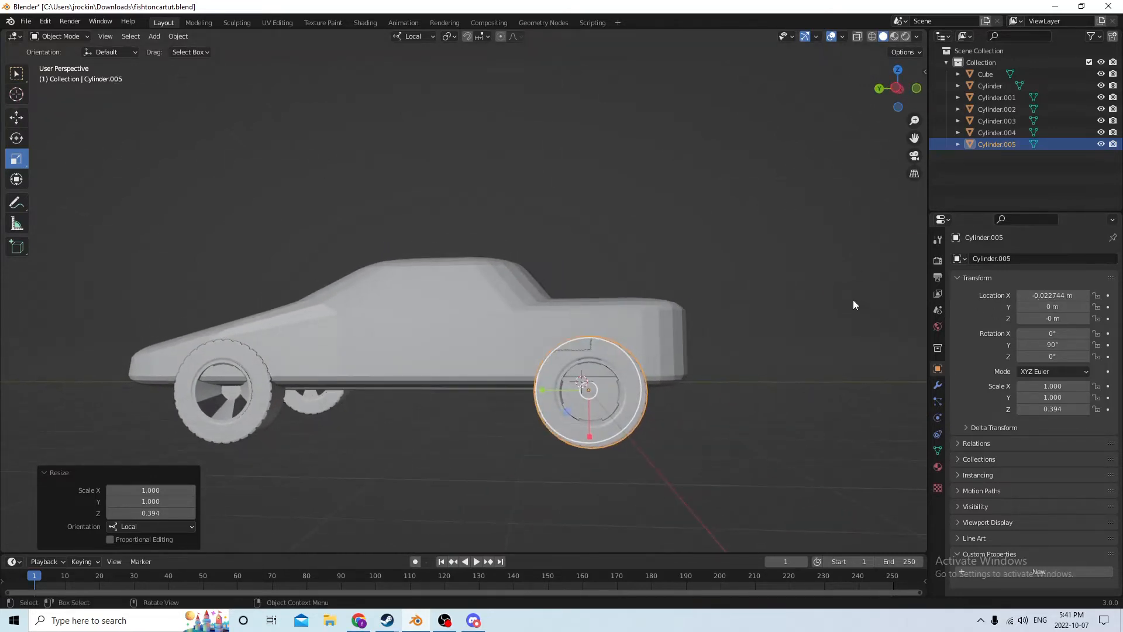
key(s)
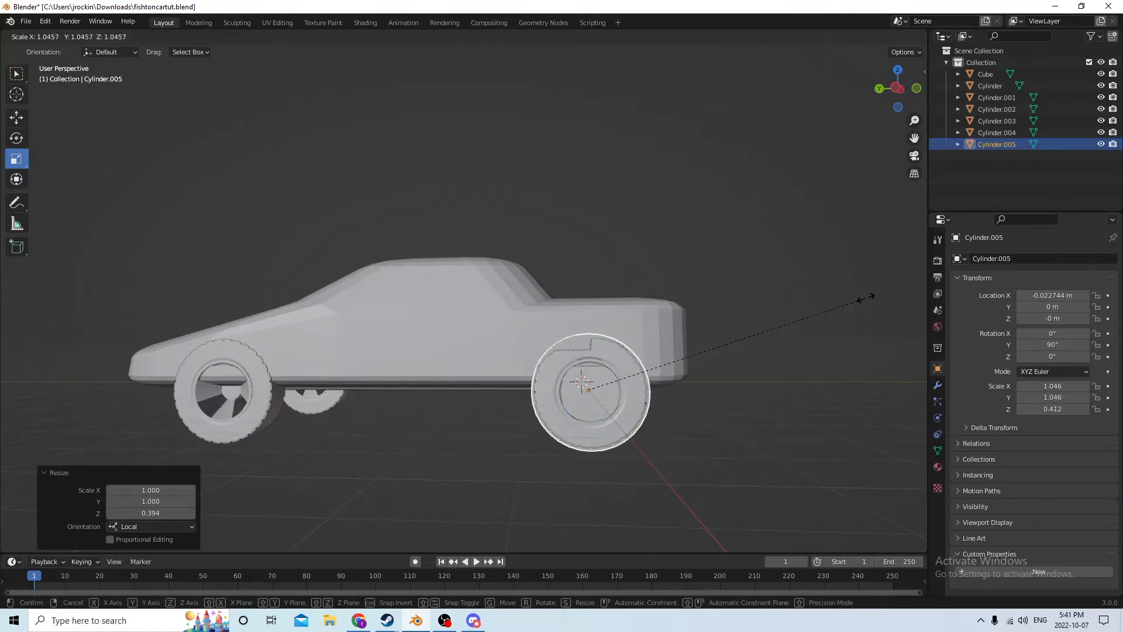
click(865, 298)
middle_drag(725, 279, 691, 295)
Duplicate the rear wheel's cylinder and move the copy about 0.0695 m along +Y to surround the front wheel.
key(shift+d)
right_click(755, 265)
click(16, 117)
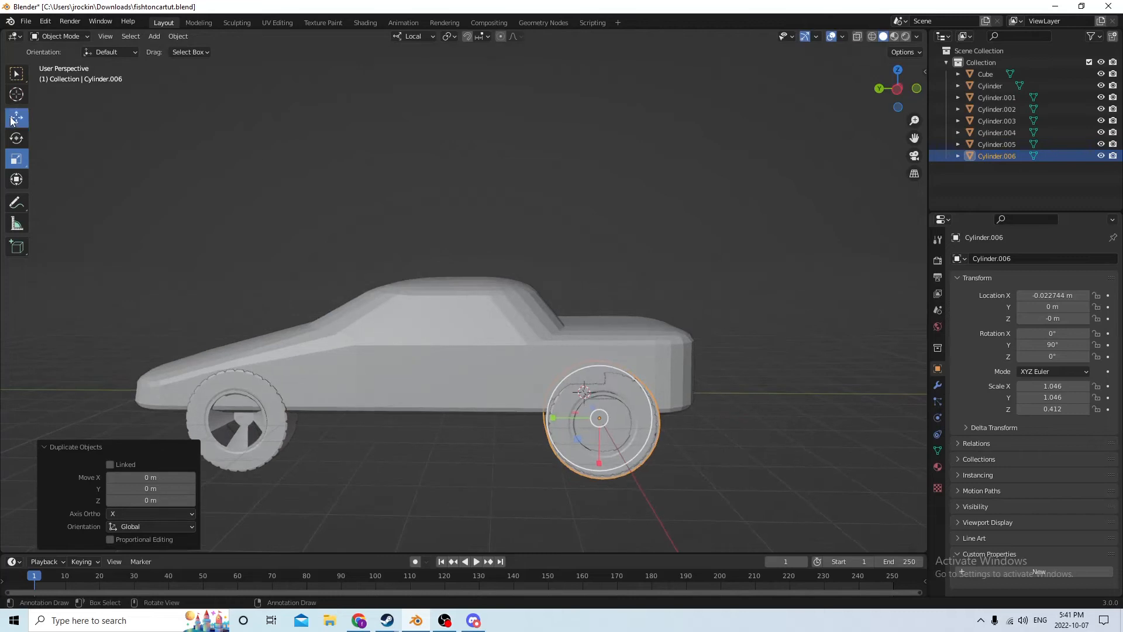
drag(551, 417, 198, 361)
middle_drag(254, 338, 275, 322)
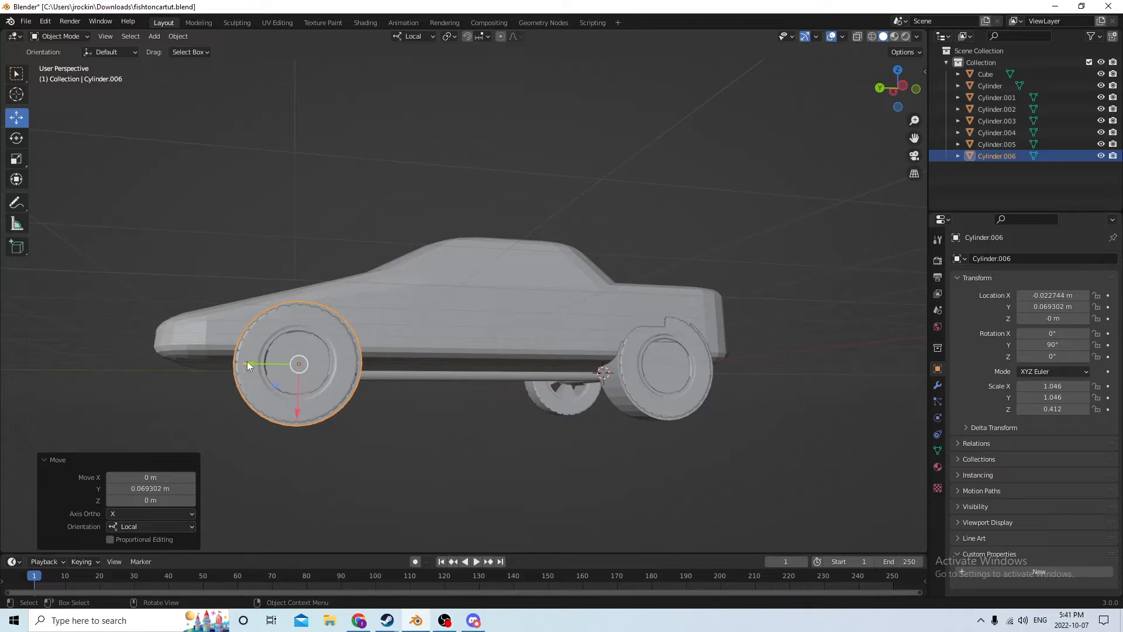
drag(246, 362, 244, 362)
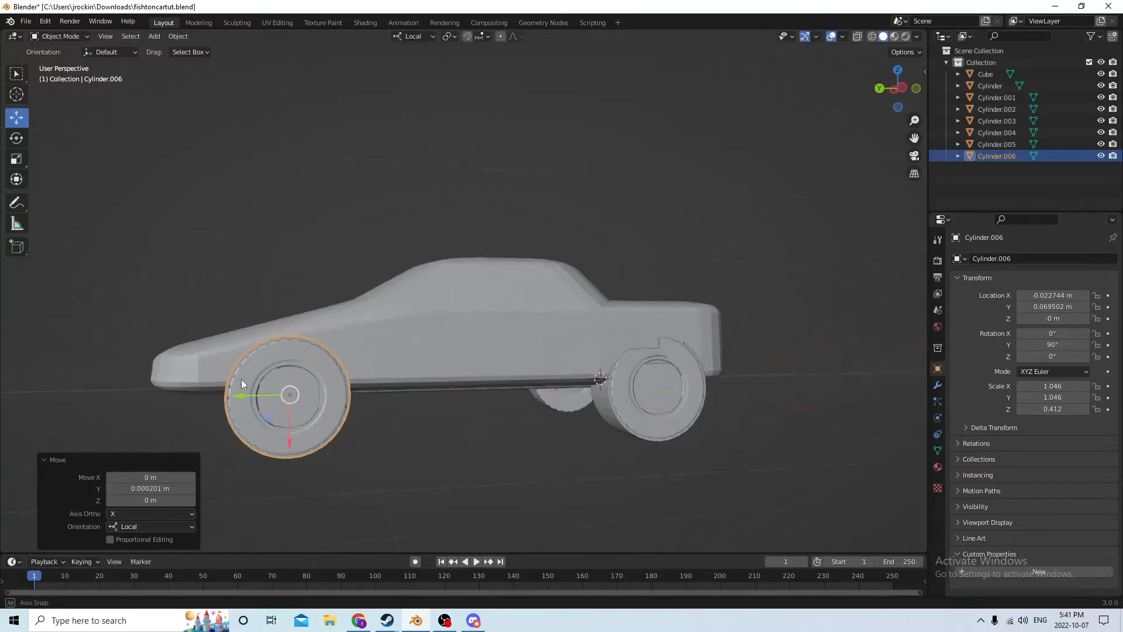
mouse_move(239, 380)
middle_down()
mouse_move(293, 371)
mouse_move(225, 403)
mouse_move(244, 387)
middle_up()
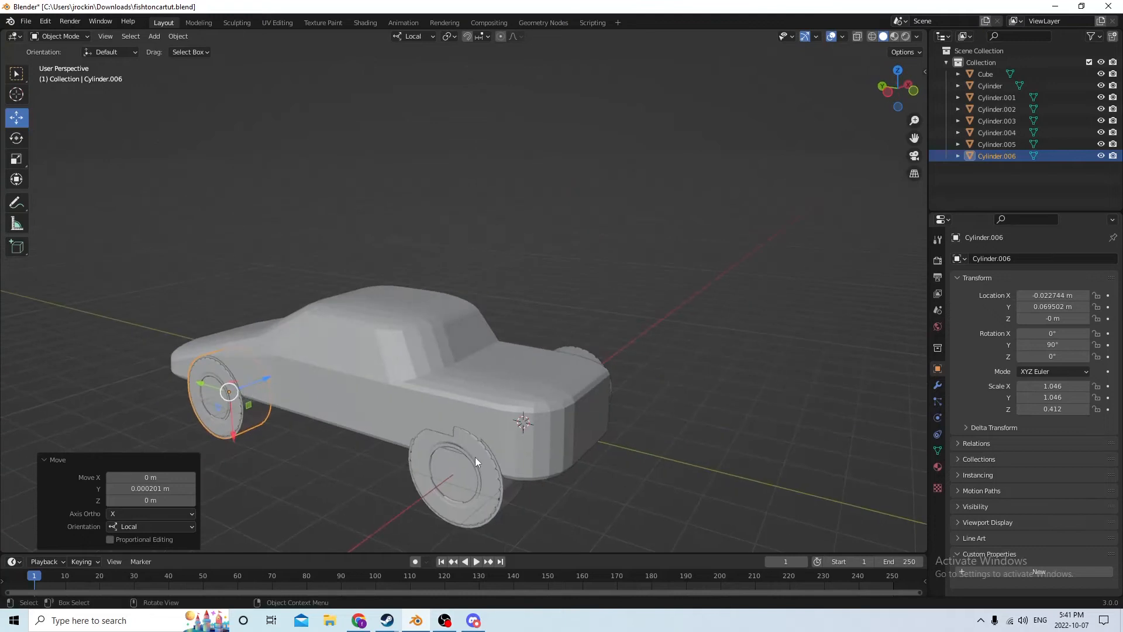
Select both wheel cylinders and move them about 0.0005 m outward along their local Z.
middle_drag(475, 462, 350, 388)
shift+click(358, 432)
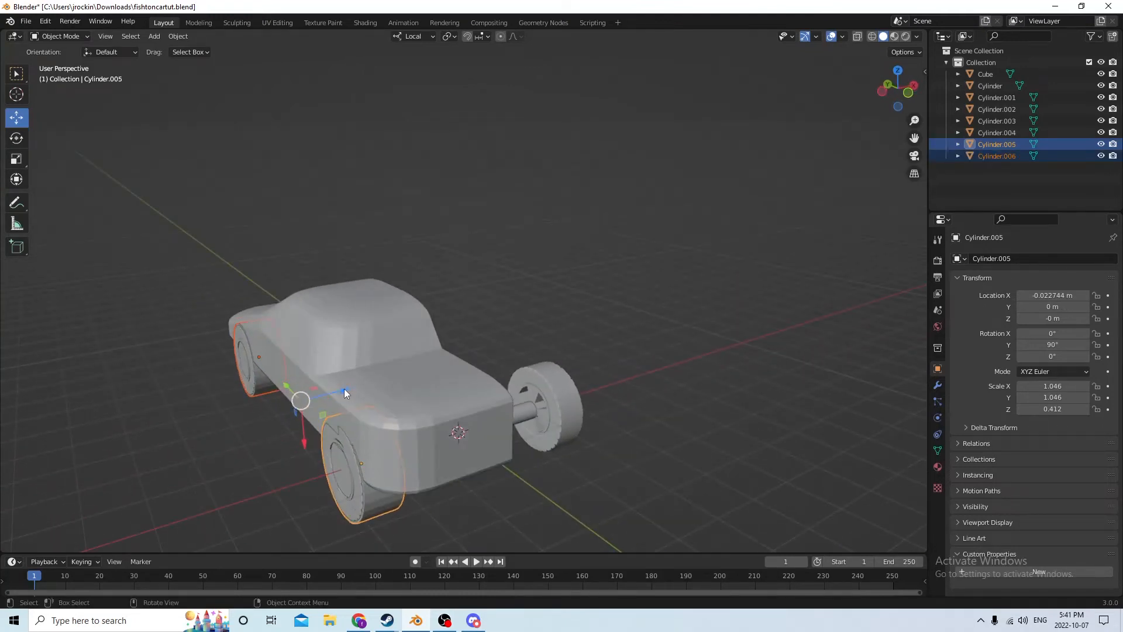
drag(344, 388, 342, 389)
middle_drag(342, 389, 491, 380)
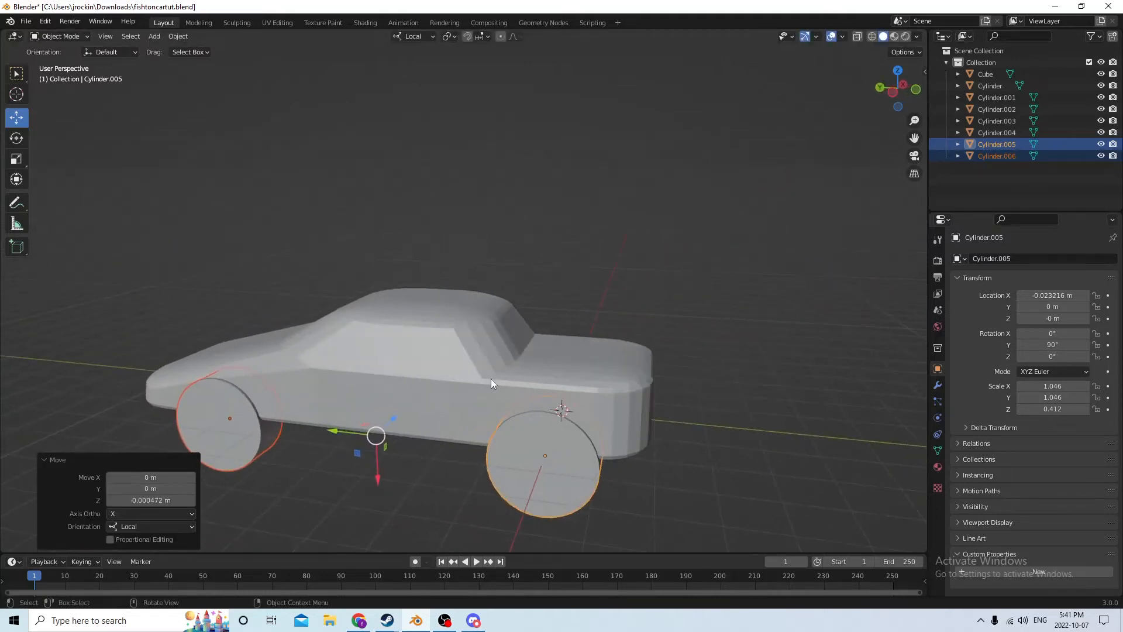
Cut the wheel arches by subtracting both wheel cylinders from the car body with the Bool Tool's Auto Boolean Difference.
shift+click(398, 377)
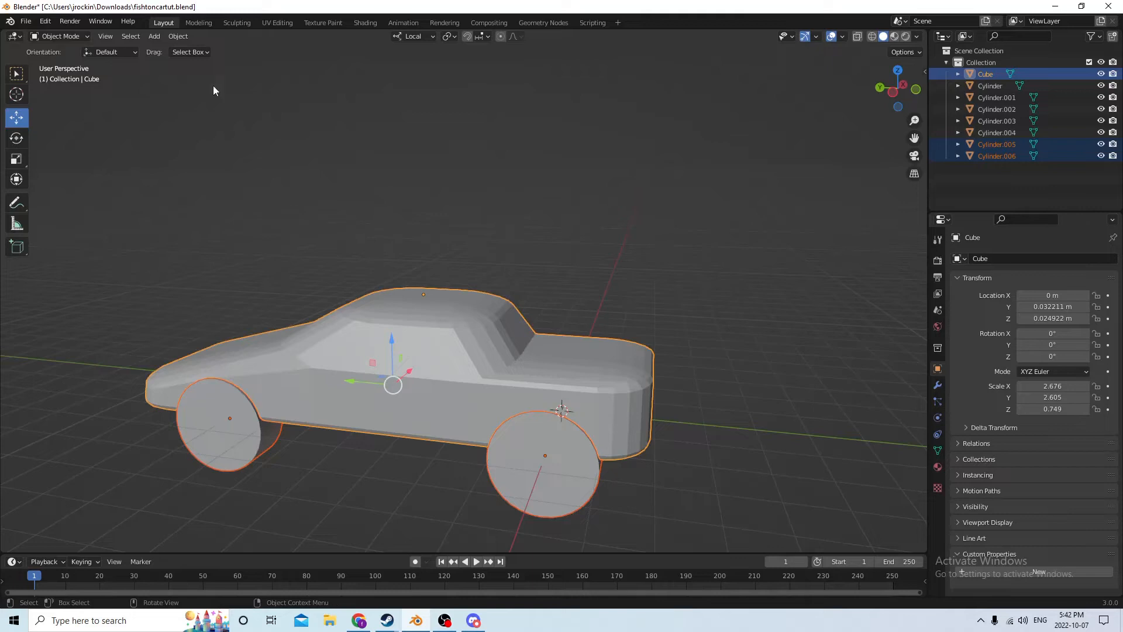
click(189, 35)
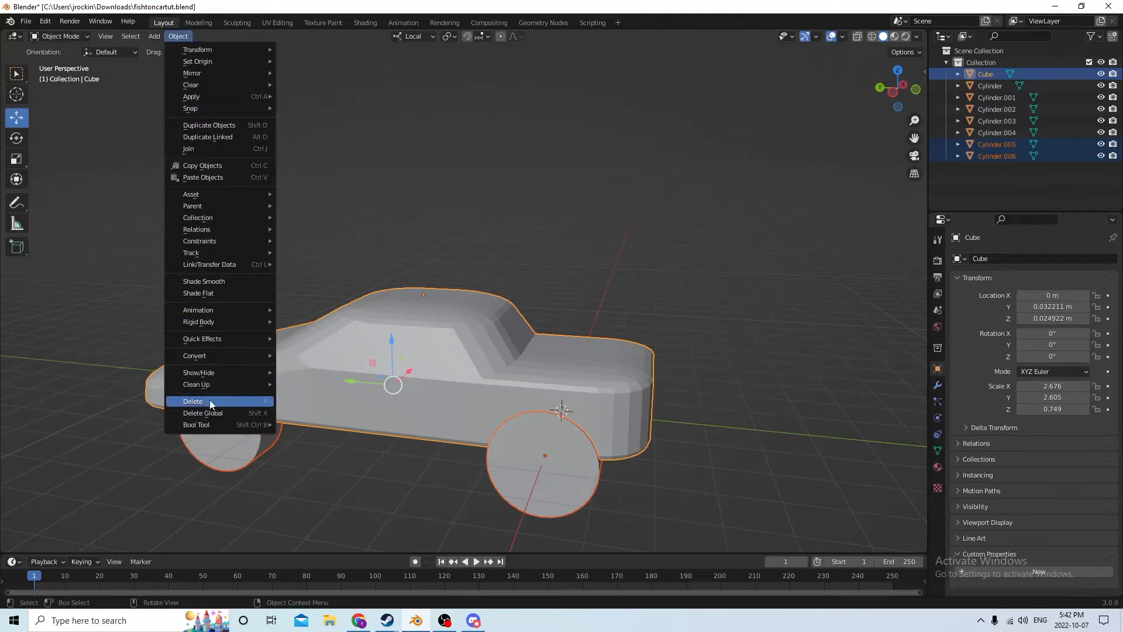
mouse_move(208, 427)
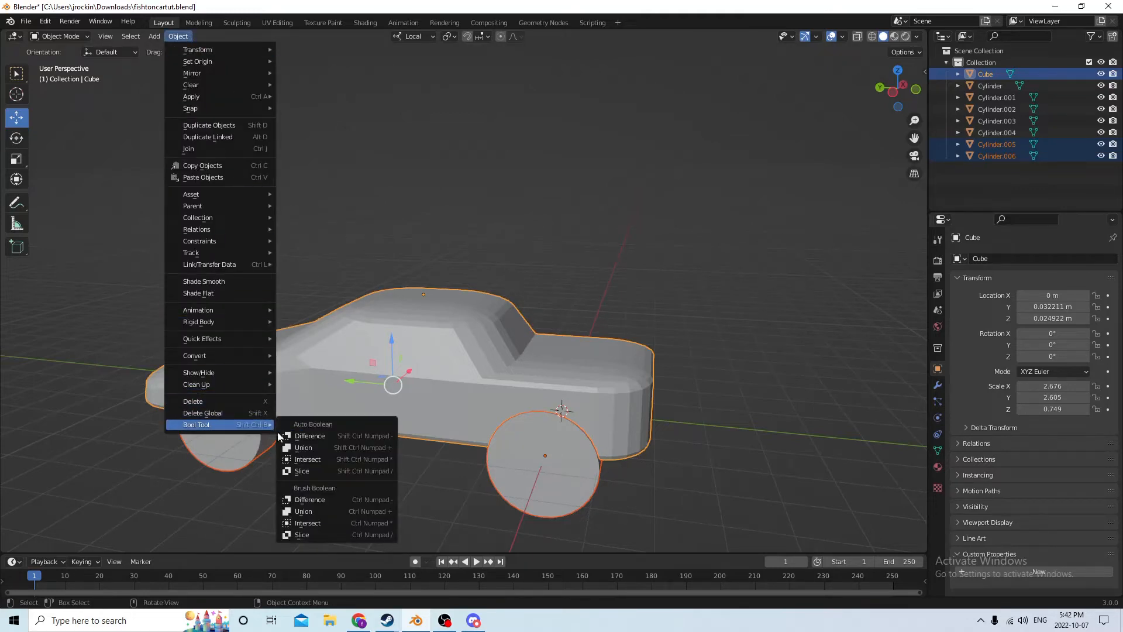
click(321, 436)
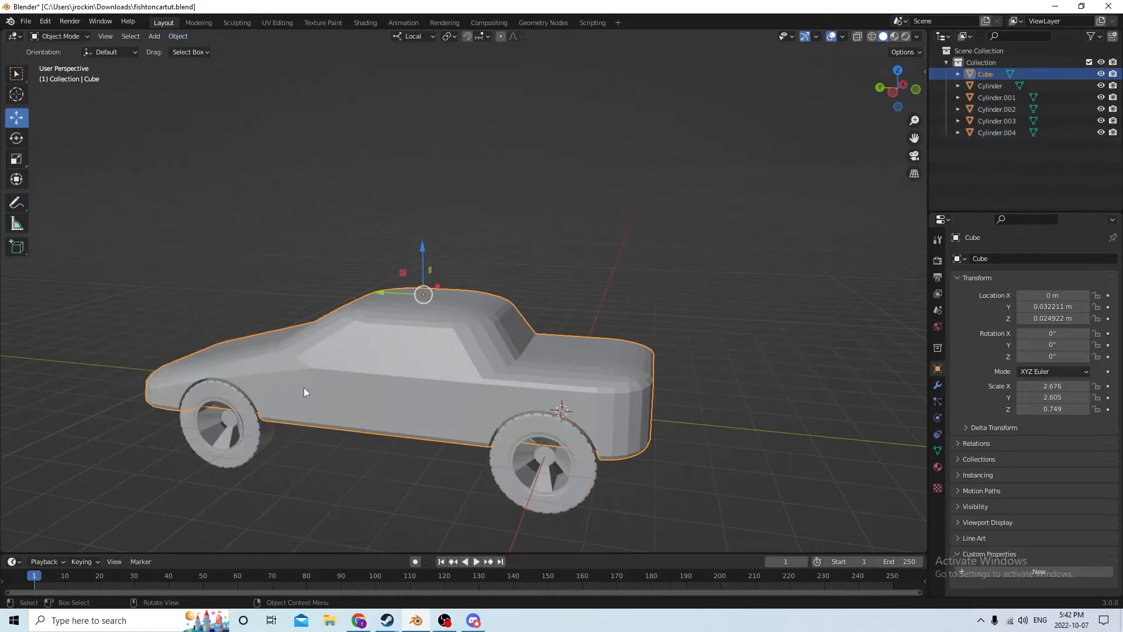
Raise the car body slightly along local Z to a Z location of about 0.0252 m, then deselect it.
middle_drag(303, 387, 369, 359)
middle_drag(458, 345, 425, 354)
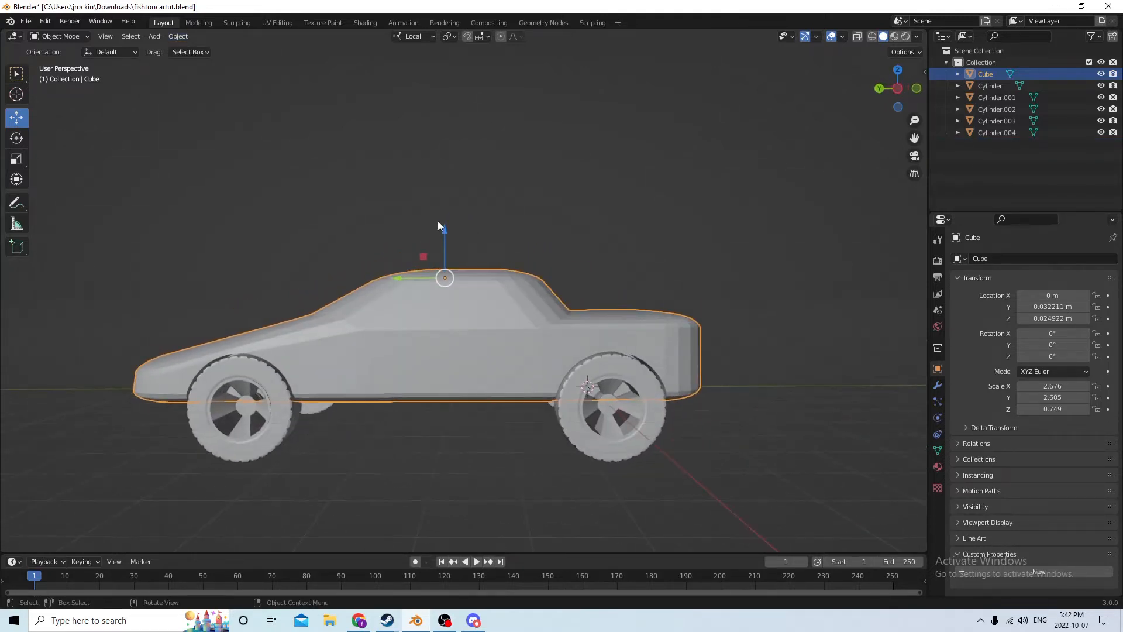
drag(445, 232, 443, 231)
click(746, 254)
middle_drag(747, 254, 529, 288)
Open the car body's mesh for editing in face selection mode.
key(Tab)
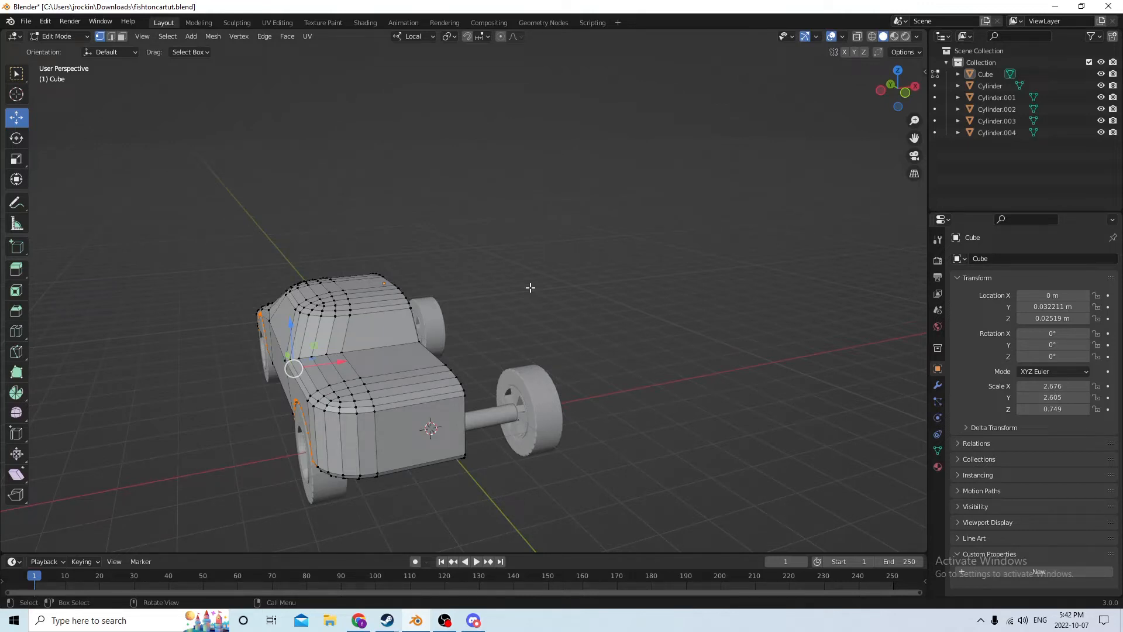
scroll(327, 398, up, 3)
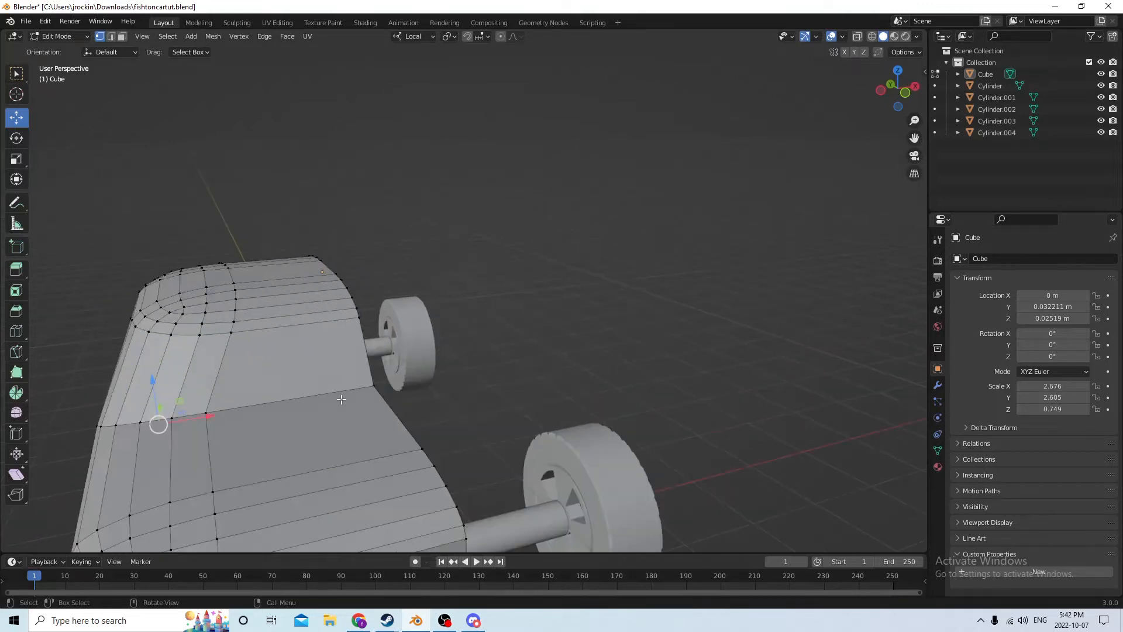
middle_drag(343, 398, 524, 385)
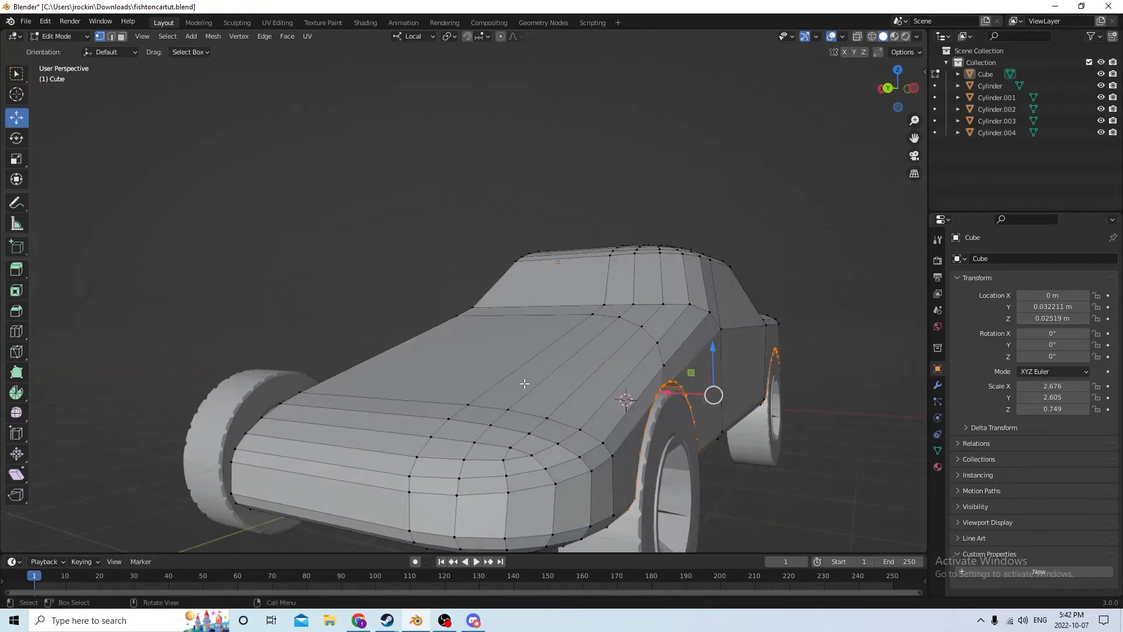
mouse_move(491, 343)
middle_down()
mouse_move(479, 350)
mouse_move(486, 345)
middle_up()
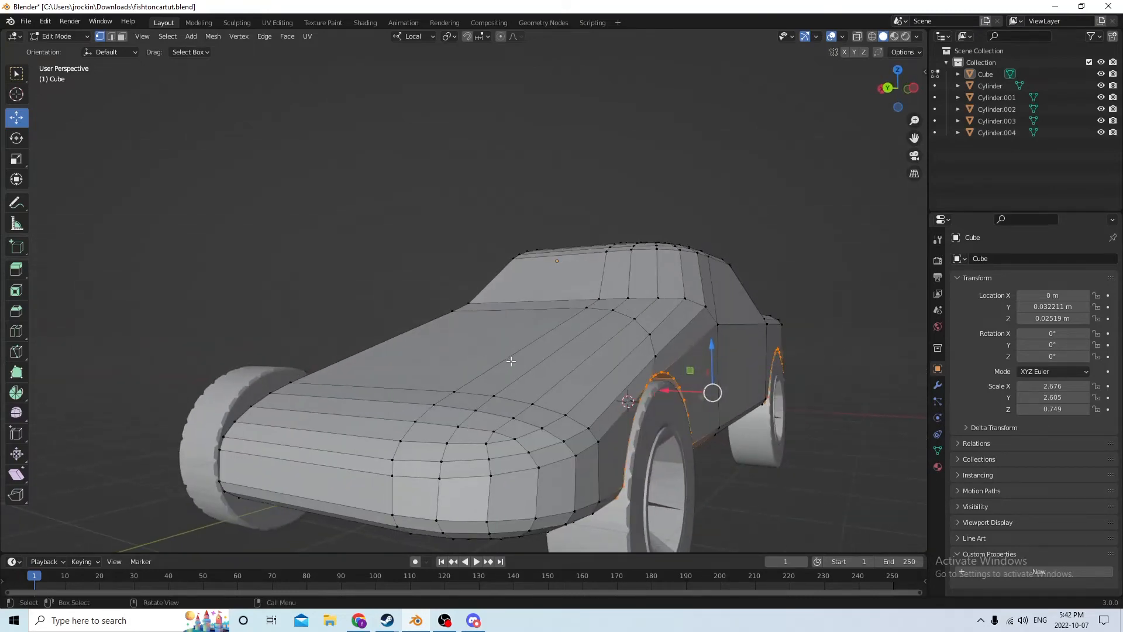
scroll(511, 361, down, 3)
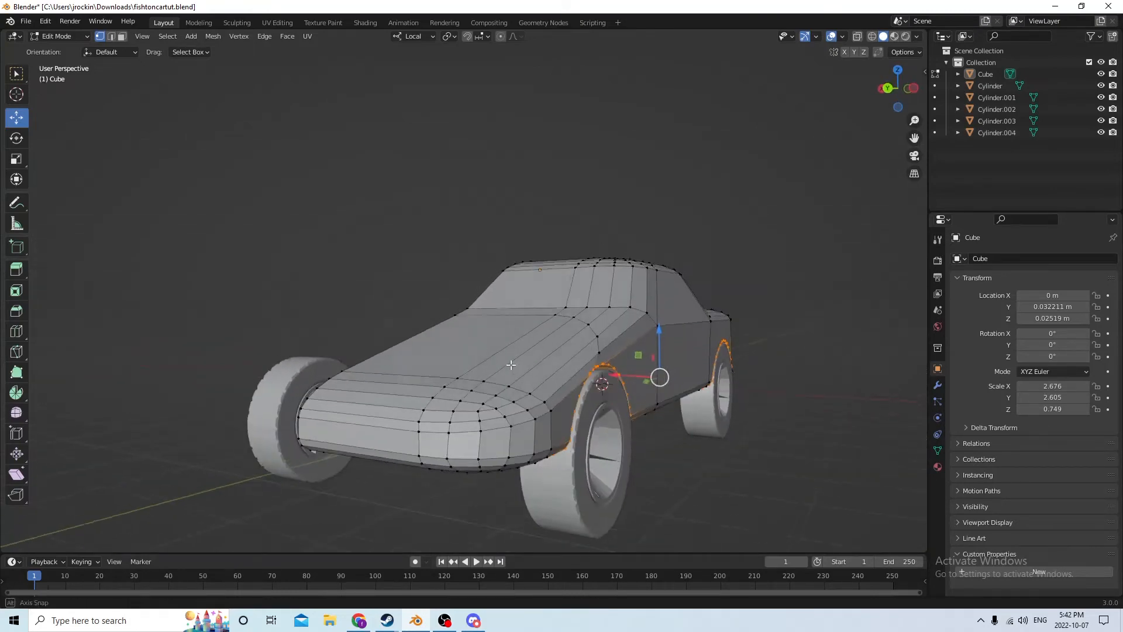
click(122, 36)
scroll(361, 191, up, 4)
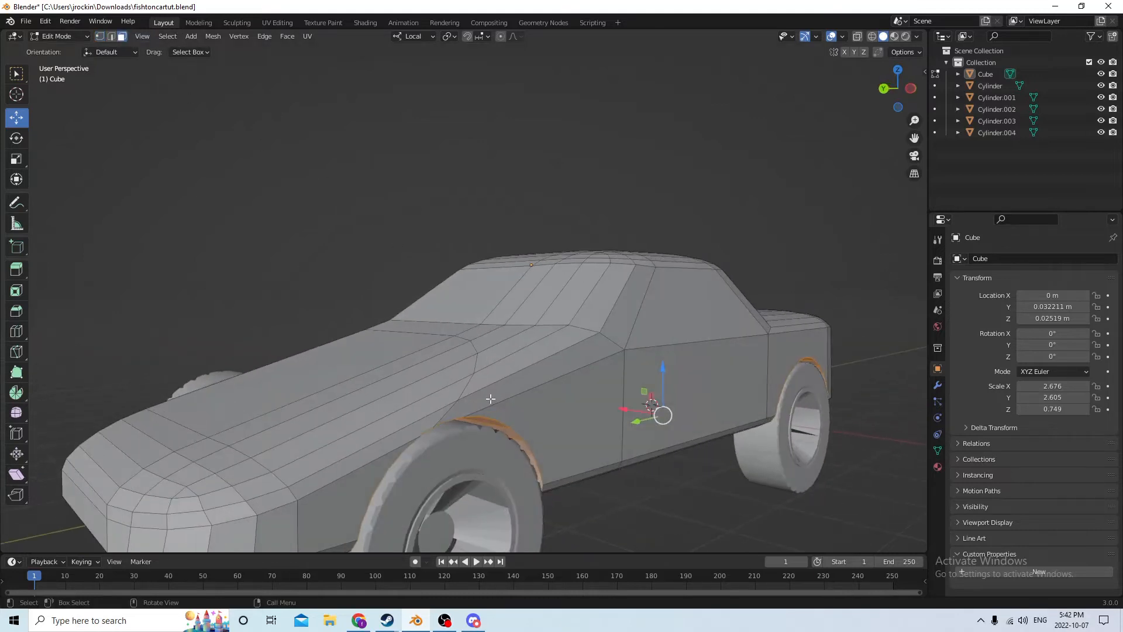
Try to raise the strip of faces along the hood's outer edge beside the front wheel by about 0.0009 m along local Z.
click(527, 361)
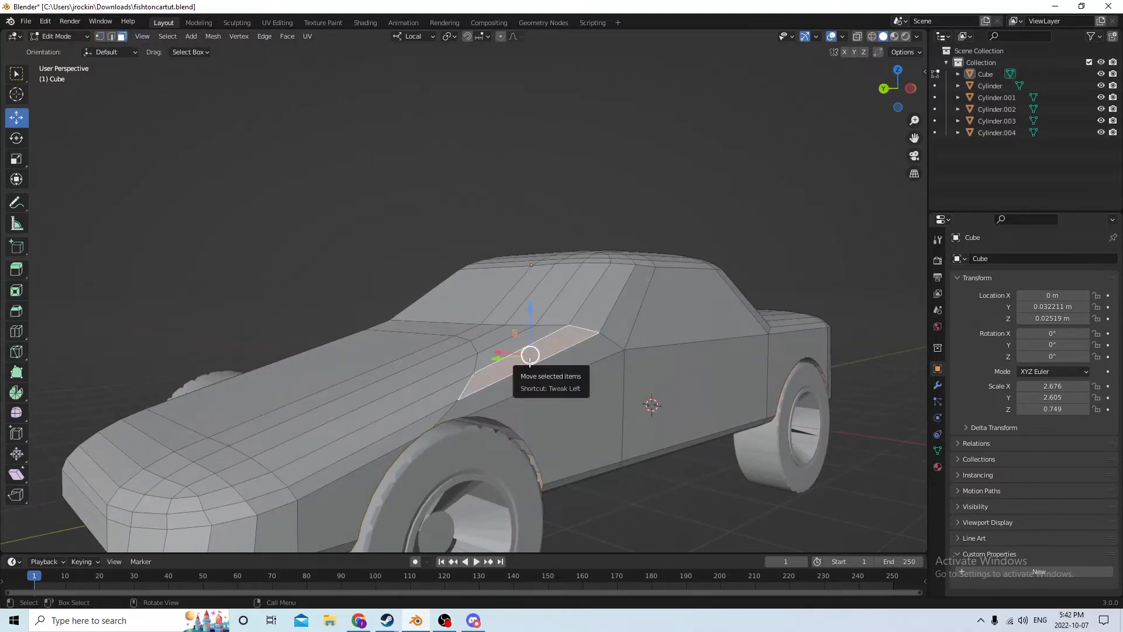
click(430, 402)
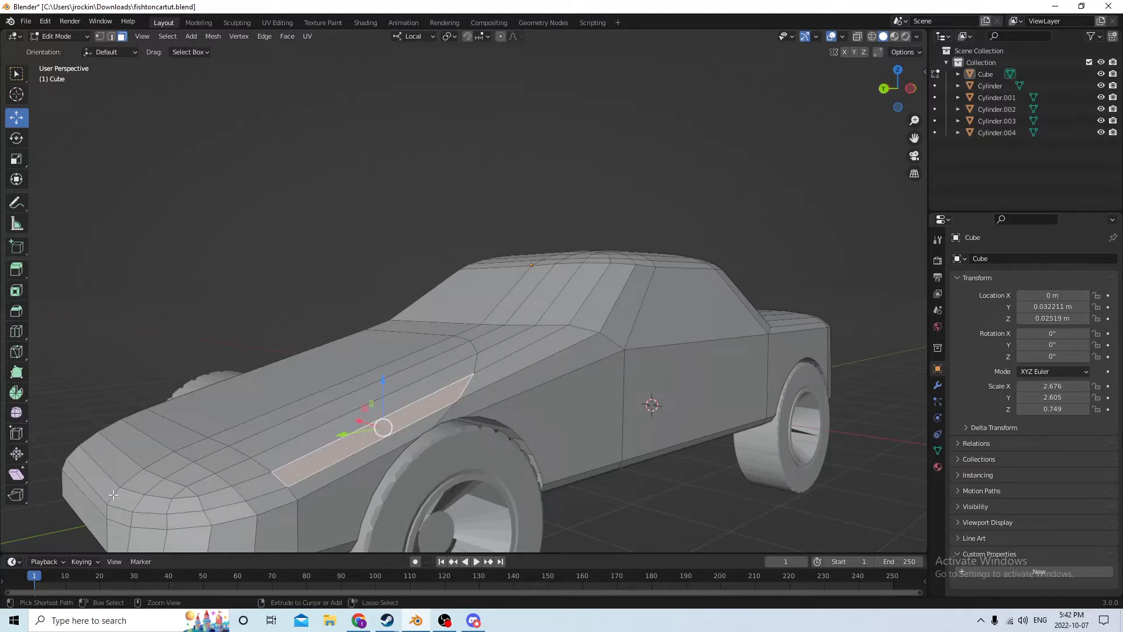
ctrl+click(180, 505)
middle_drag(277, 444, 378, 414)
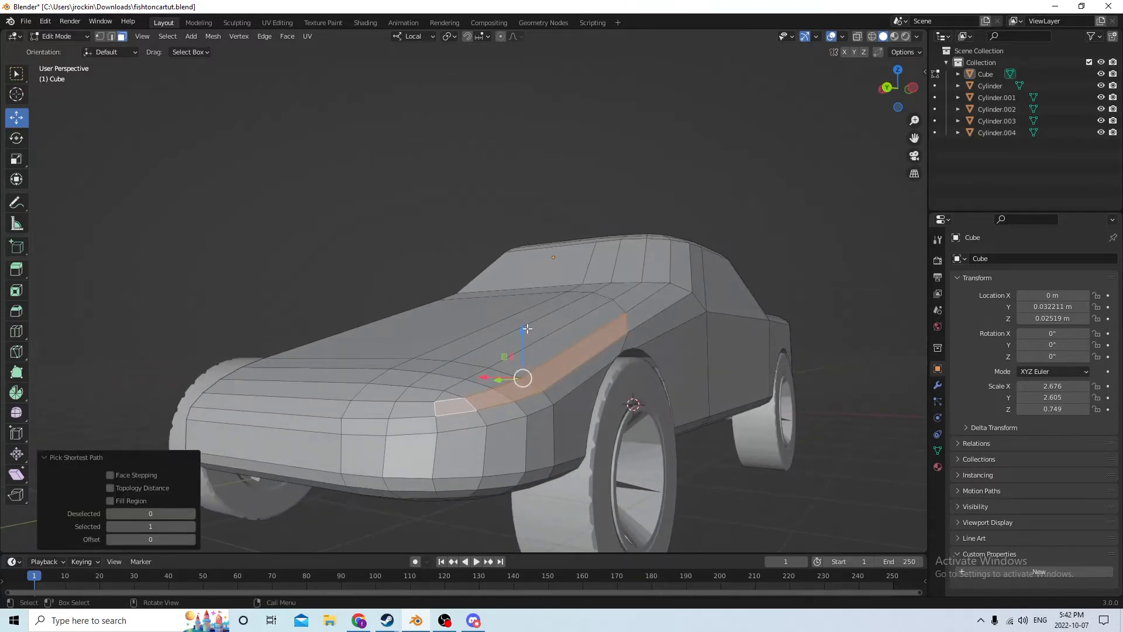
drag(521, 328, 529, 314)
Undo the last move of the hood-edge face strip.
middle_drag(528, 314, 695, 347)
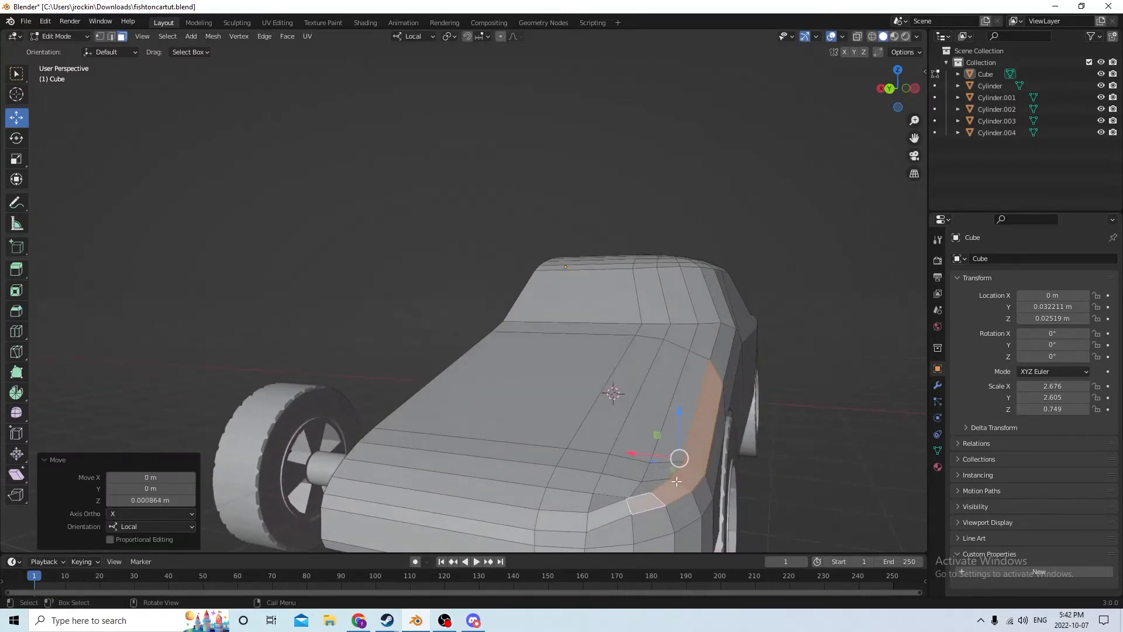
scroll(649, 460, down, 2)
middle_drag(649, 460, 735, 439)
scroll(641, 430, up, 4)
scroll(651, 436, down, 2)
mouse_move(797, 381)
middle_down()
mouse_move(807, 372)
mouse_move(795, 367)
middle_up()
click(45, 21)
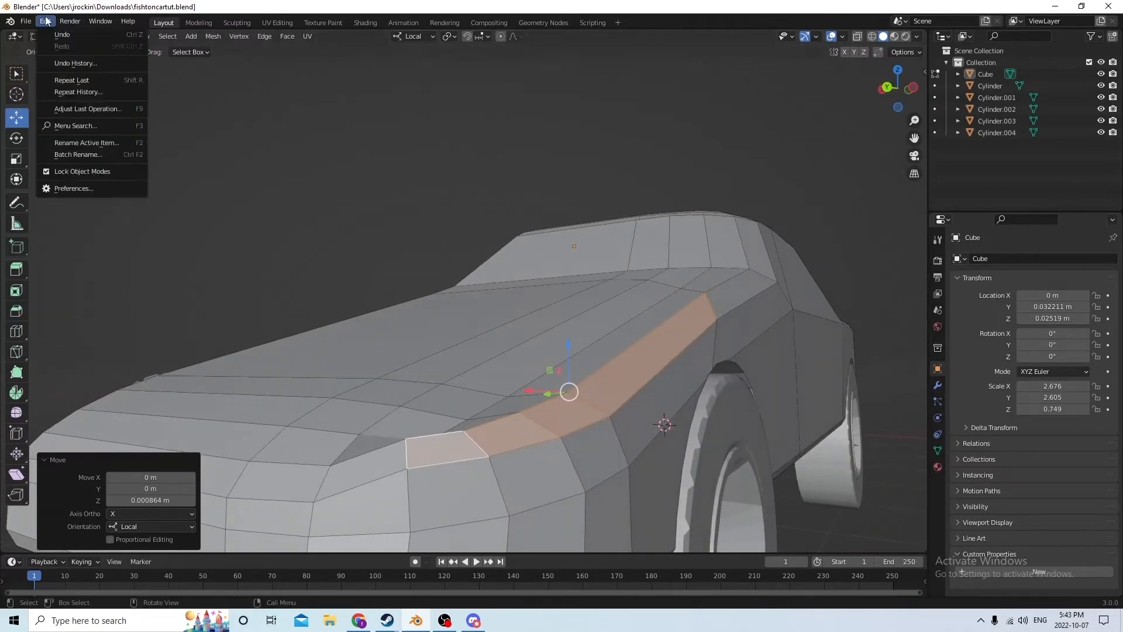
click(69, 21)
click(45, 21)
click(53, 35)
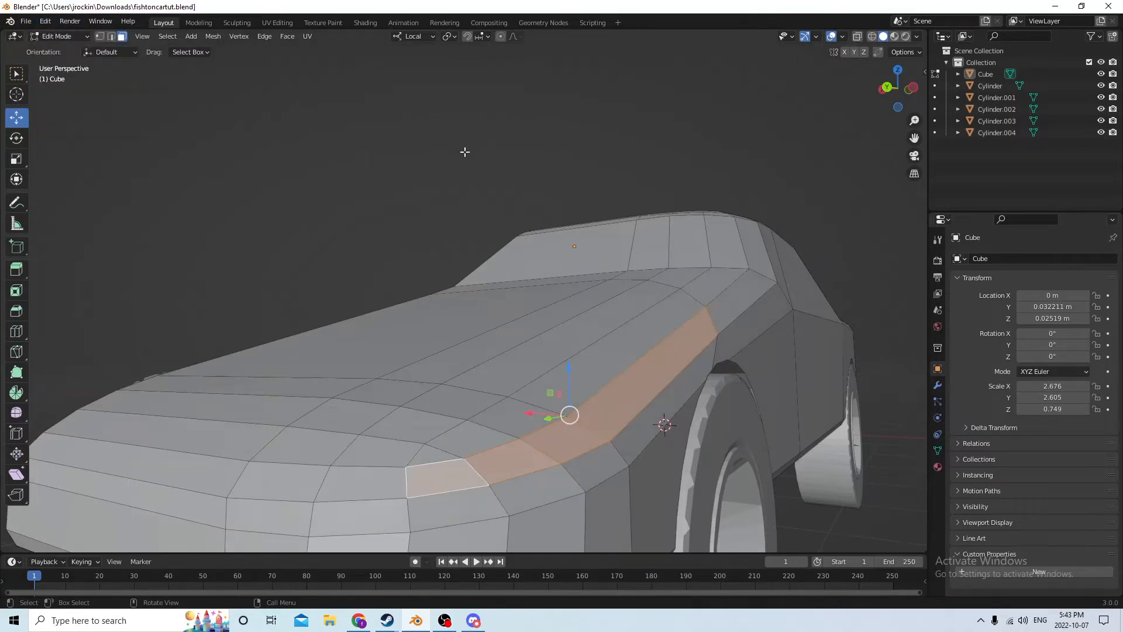
Select the strip of hood faces running beside the front wheel toward the nose and raise it about 0.0011 m along local Z.
middle_drag(464, 151, 529, 168)
click(732, 320)
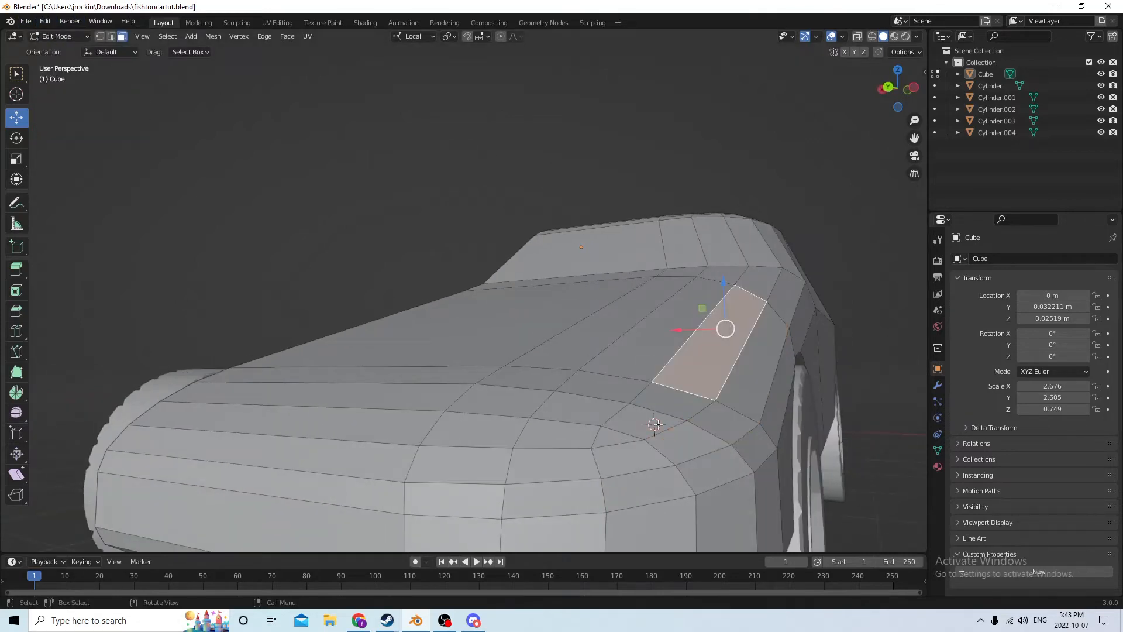
ctrl+click(610, 441)
drag(680, 327, 681, 298)
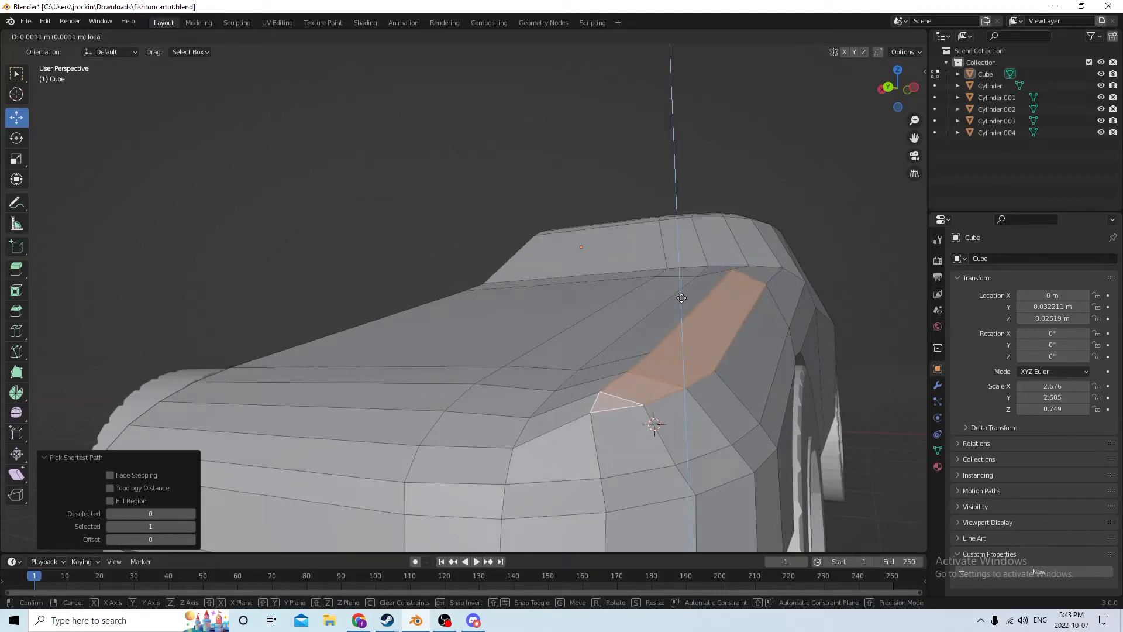
Lower the rear corner vertex of the raised hood strip along local Z in two moves of about 0.0004 m and 0.0003 m.
middle_drag(679, 294, 485, 346)
scroll(482, 351, up, 2)
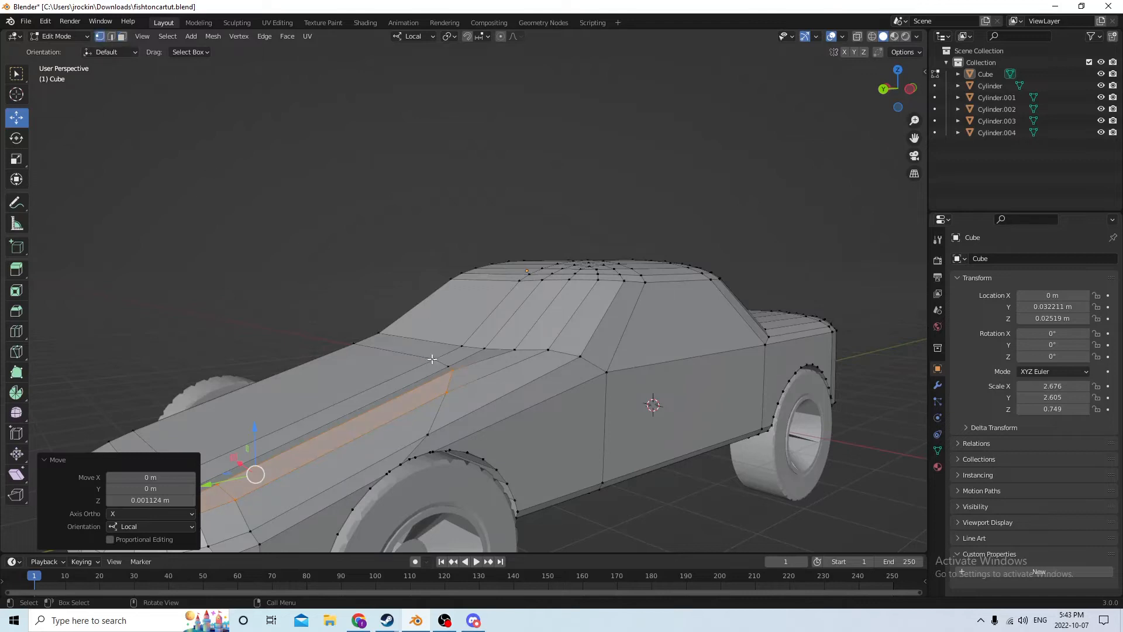
click(452, 367)
drag(451, 320, 452, 327)
middle_drag(454, 326, 541, 293)
scroll(511, 319, up, 3)
drag(776, 205, 776, 210)
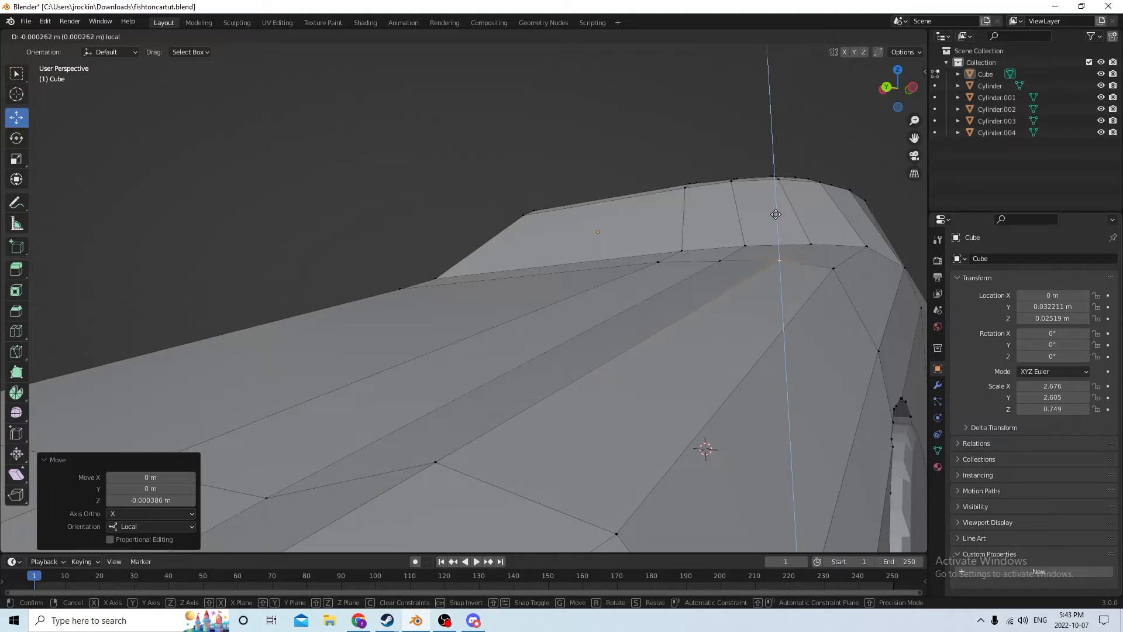
drag(775, 214, 775, 215)
Shift two neighbouring vertices at the front end of the raised hood strip along local X by about 0.0003 m and 0.00004 m.
middle_drag(775, 215, 717, 266)
scroll(776, 236, down, 4)
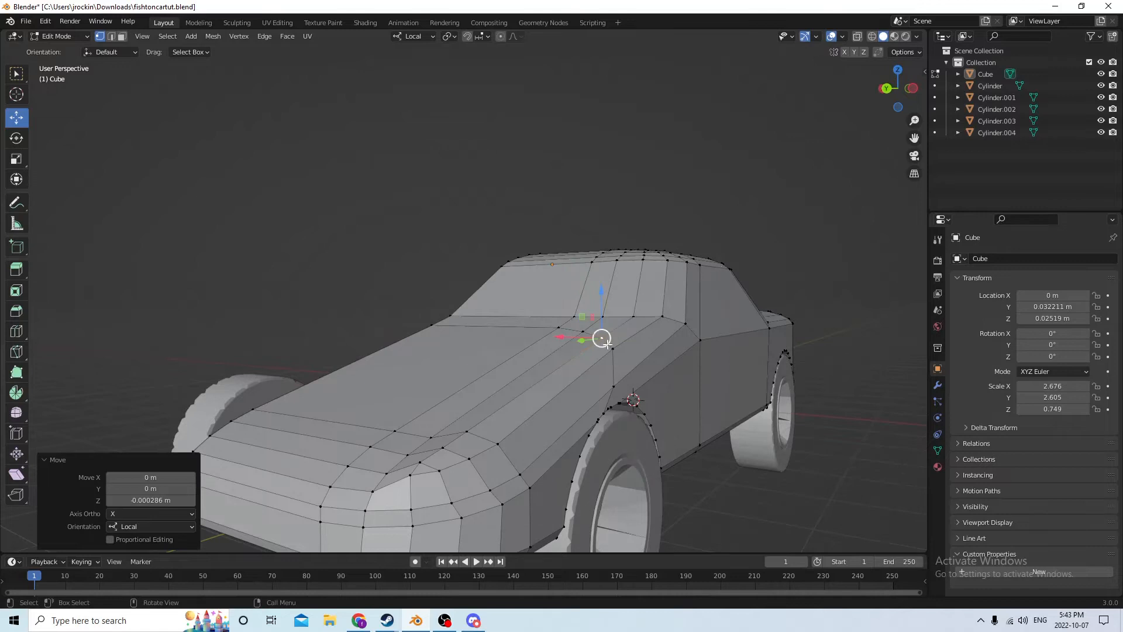
middle_drag(607, 345, 643, 335)
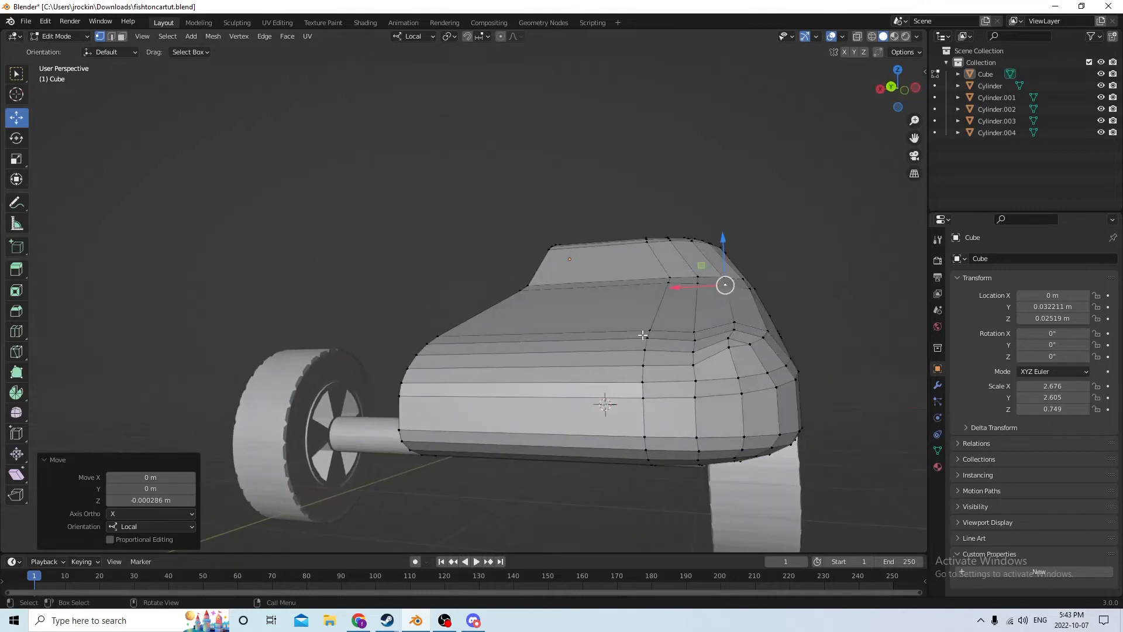
click(728, 337)
drag(680, 341, 690, 349)
middle_drag(725, 348, 709, 348)
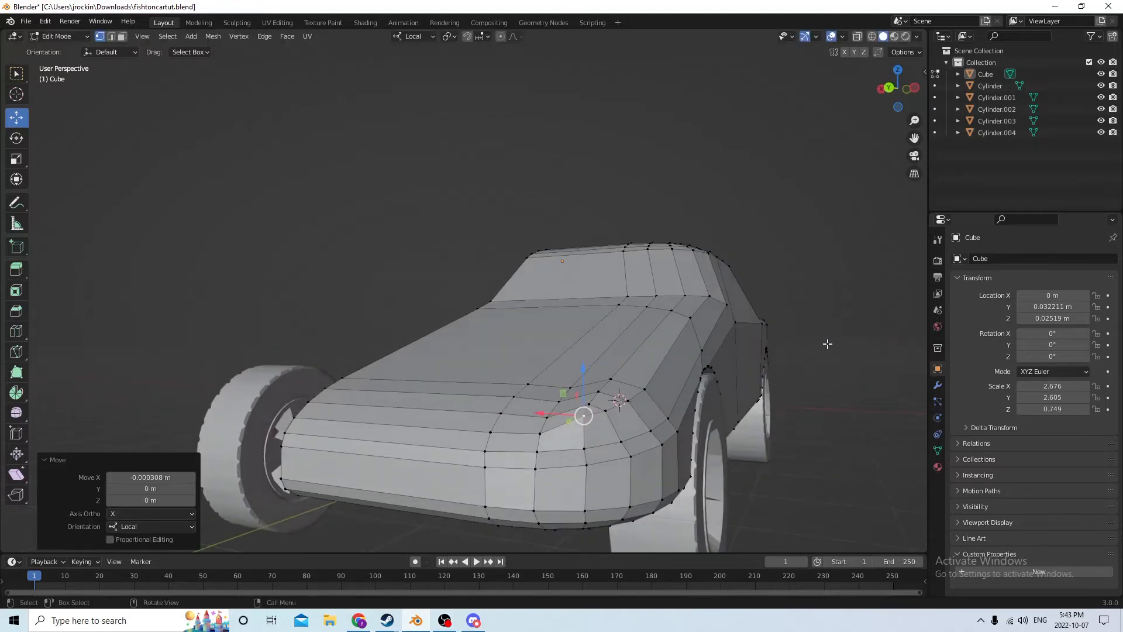
click(828, 344)
mouse_move(828, 344)
middle_down()
mouse_move(802, 351)
mouse_move(842, 336)
mouse_move(824, 333)
middle_up()
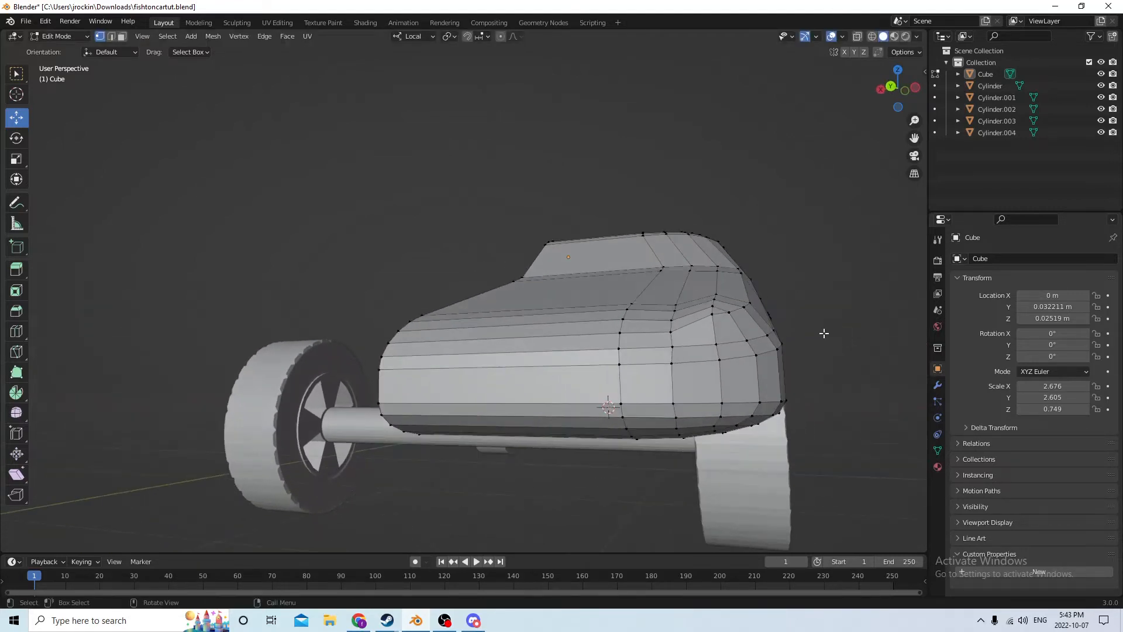
click(717, 292)
drag(665, 300, 665, 297)
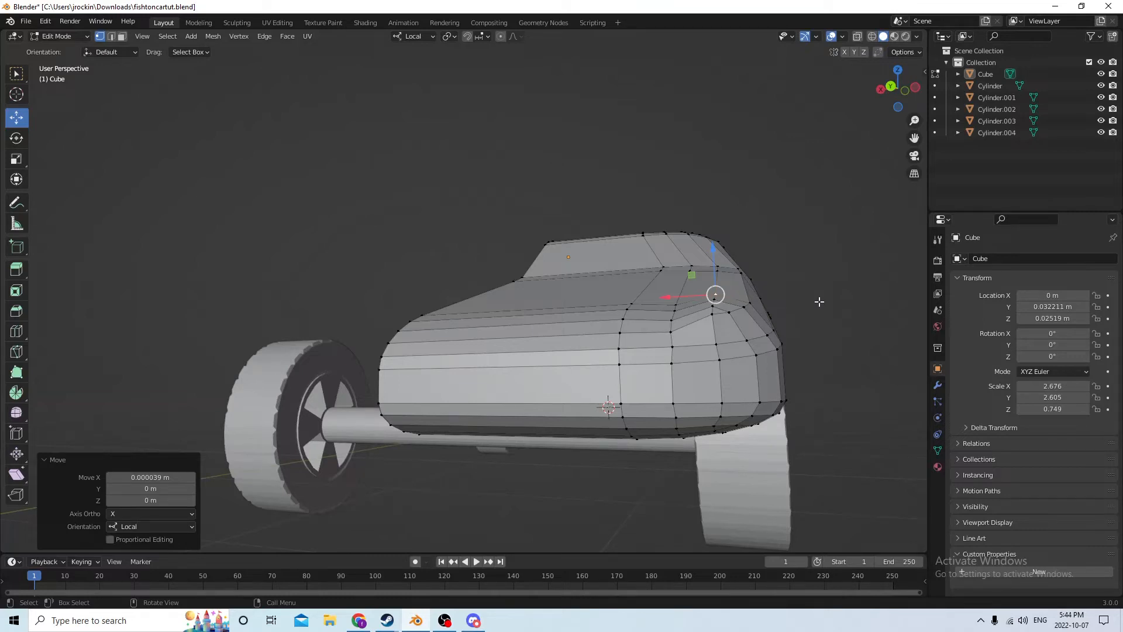
Return to Object Mode and stretch the car body along local Z to a Z scale of about 0.802.
scroll(819, 301, down, 3)
middle_drag(819, 306, 311, 226)
key(Tab)
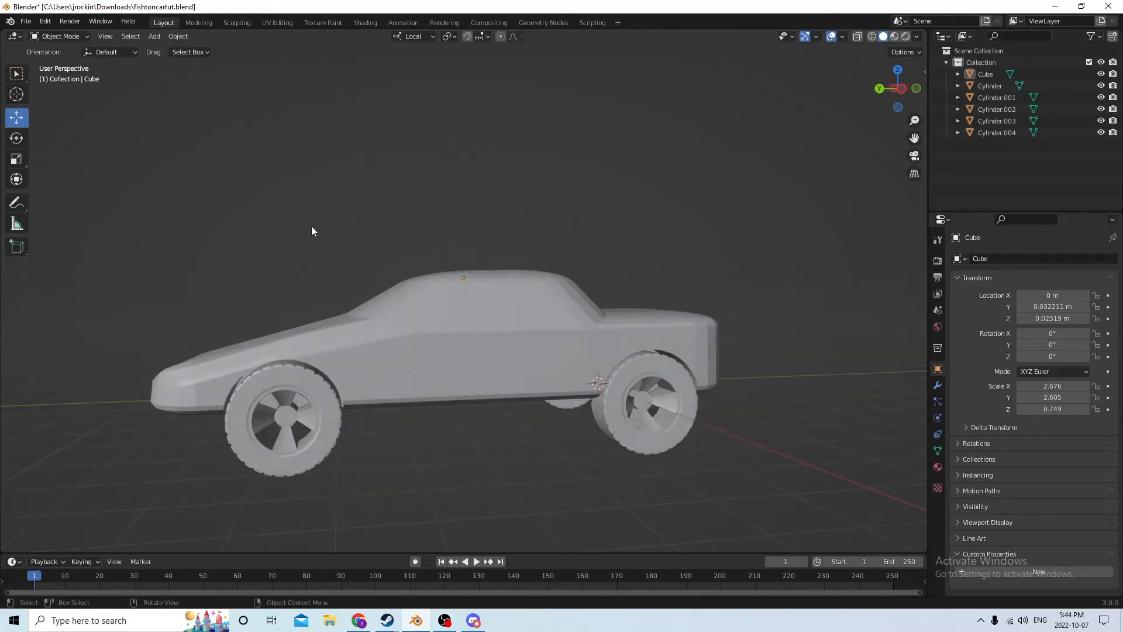
click(21, 159)
key(Tab)
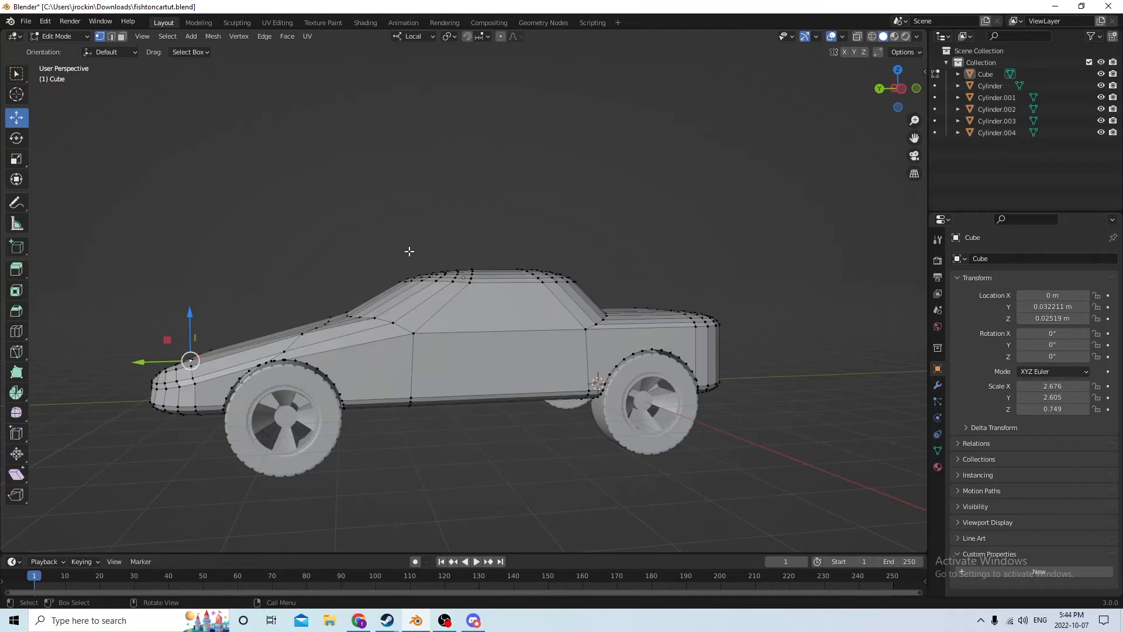
key(Tab)
click(503, 349)
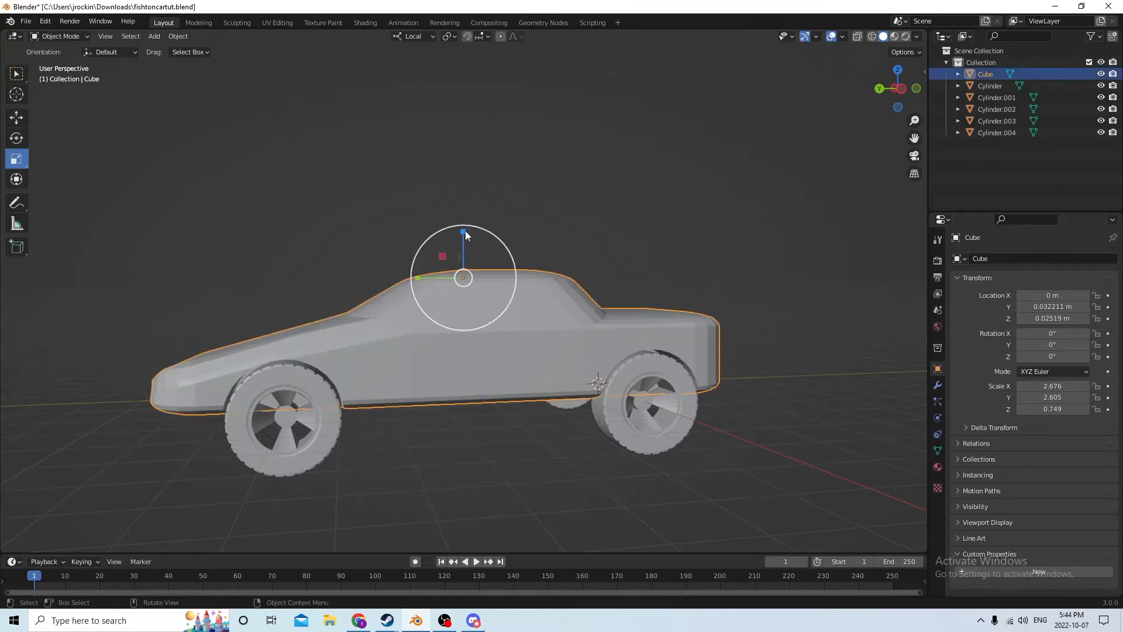
drag(465, 230, 463, 224)
Raise the stretched car body about 0.0012 m along local Z and deselect it.
click(18, 119)
middle_drag(462, 219, 419, 222)
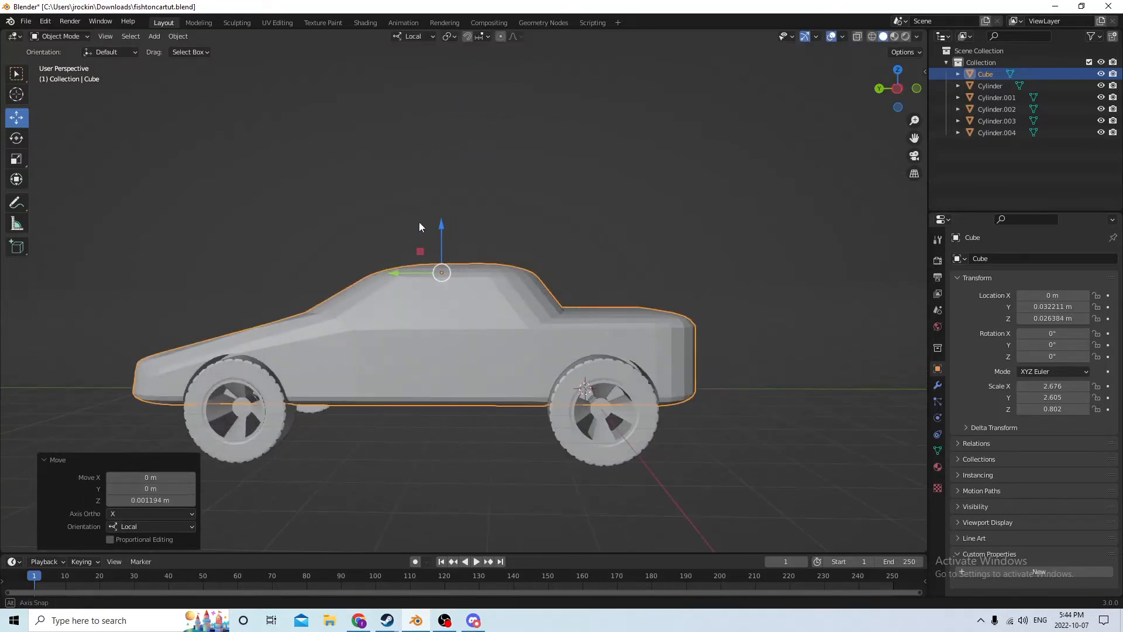
click(827, 220)
In Edit Mode with face selection, select the central strip of roof faces from the top of the windshield to the rear roof edge.
middle_drag(751, 222, 689, 258)
key(Tab)
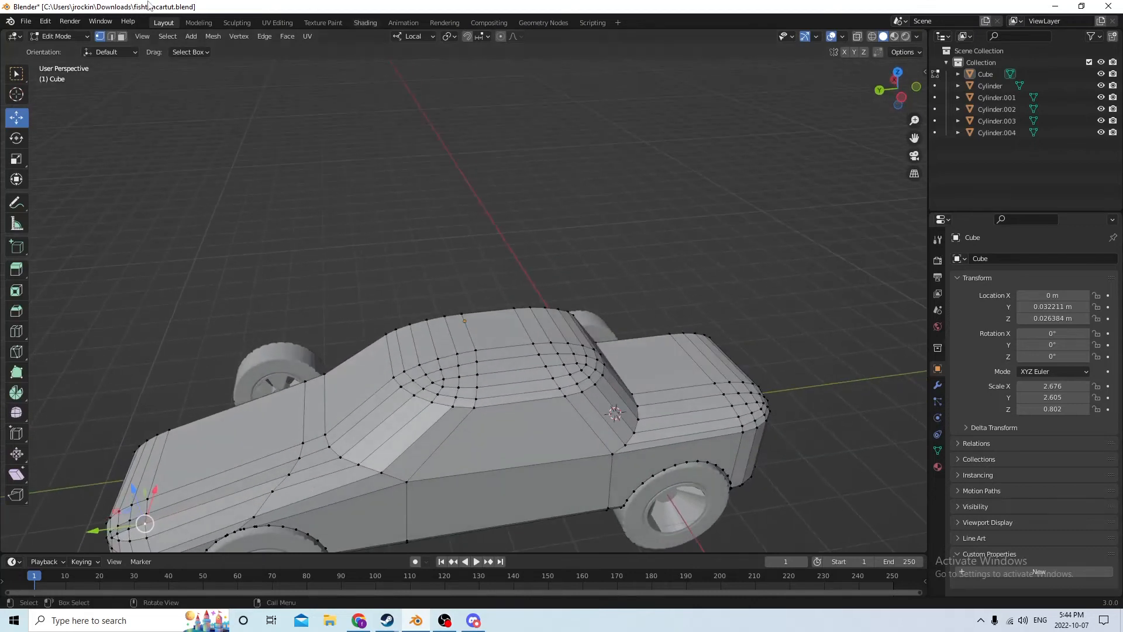
click(121, 36)
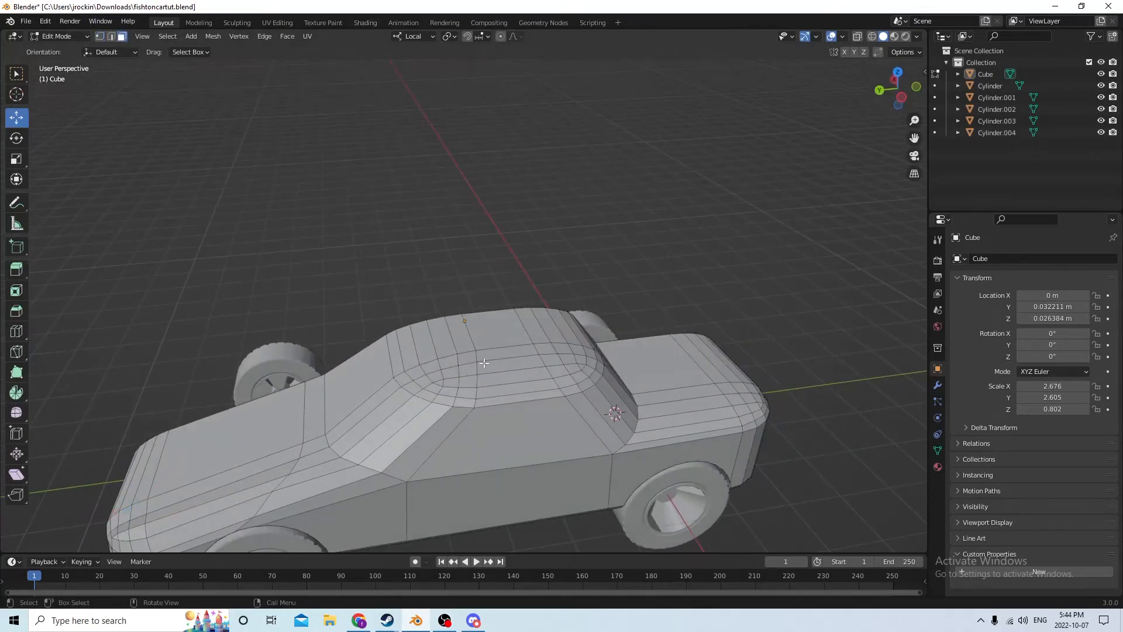
click(397, 354)
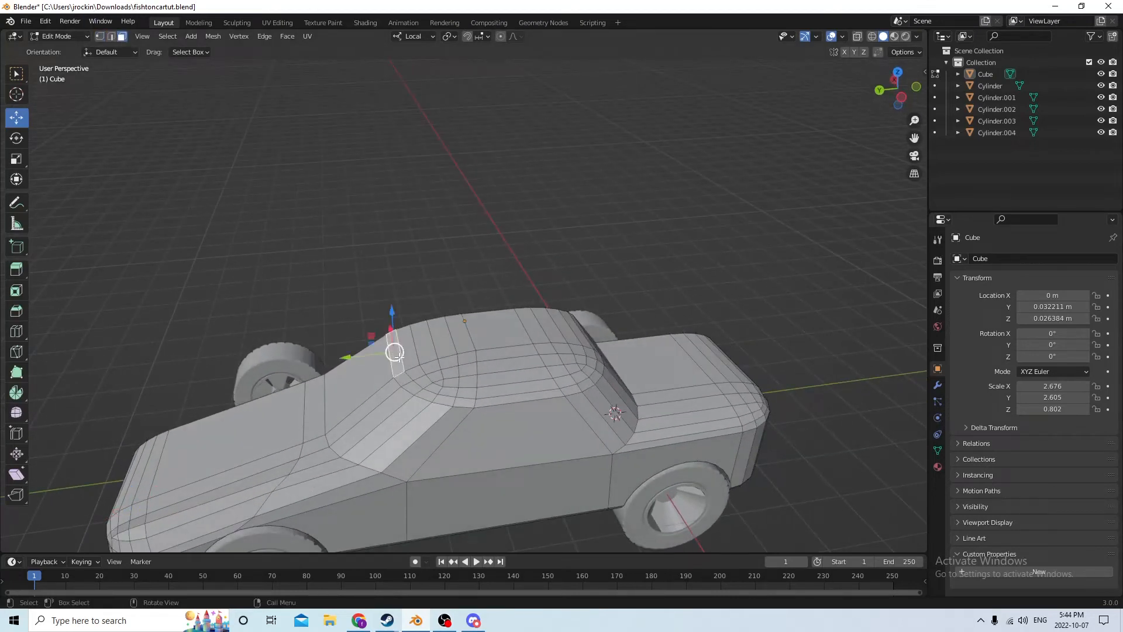
ctrl+click(583, 328)
middle_drag(583, 329, 501, 329)
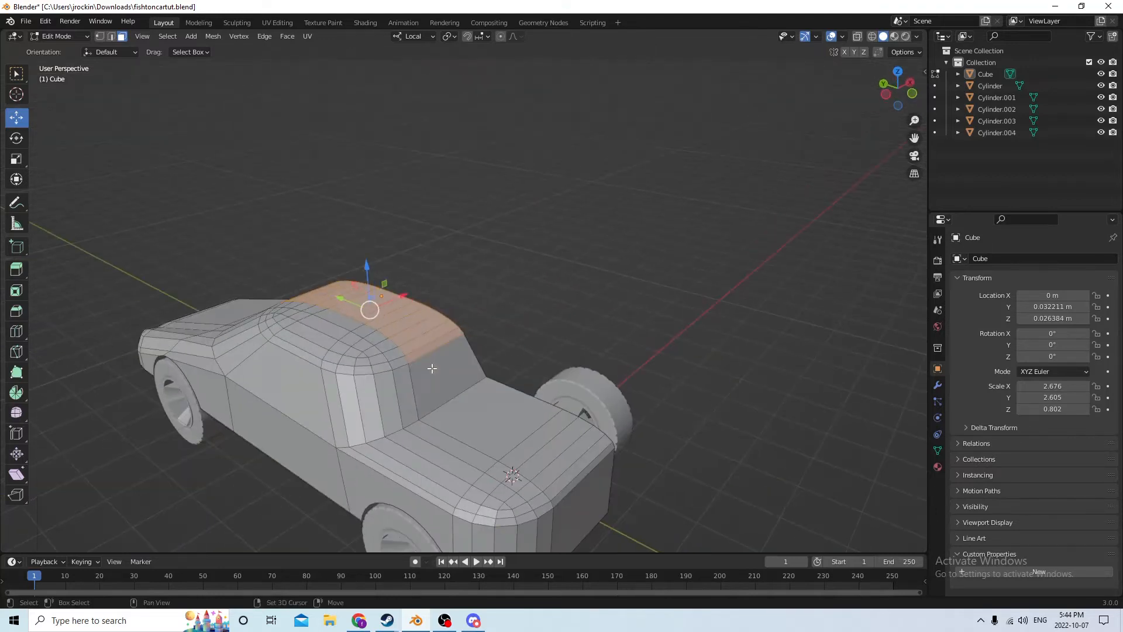
Extend the face selection over the remaining curved rows along the roof's side so that the whole roof is selected.
mouse_move(432, 369)
middle_down()
mouse_move(470, 378)
mouse_move(423, 380)
middle_up()
shift+click(496, 378)
ctrl+click(432, 378)
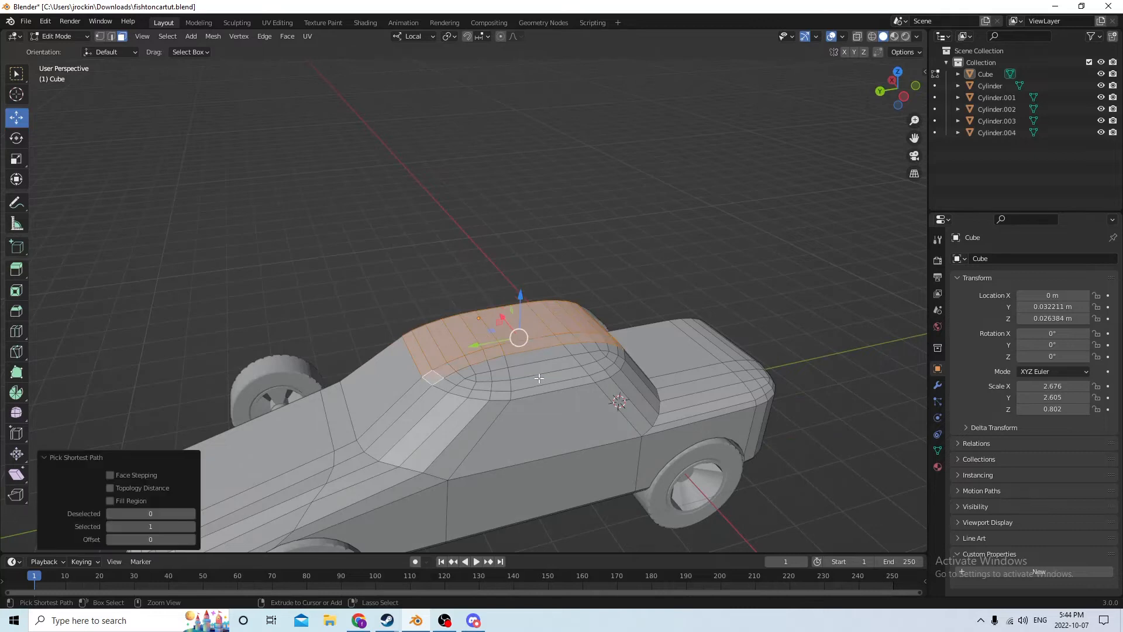
ctrl+click(542, 389)
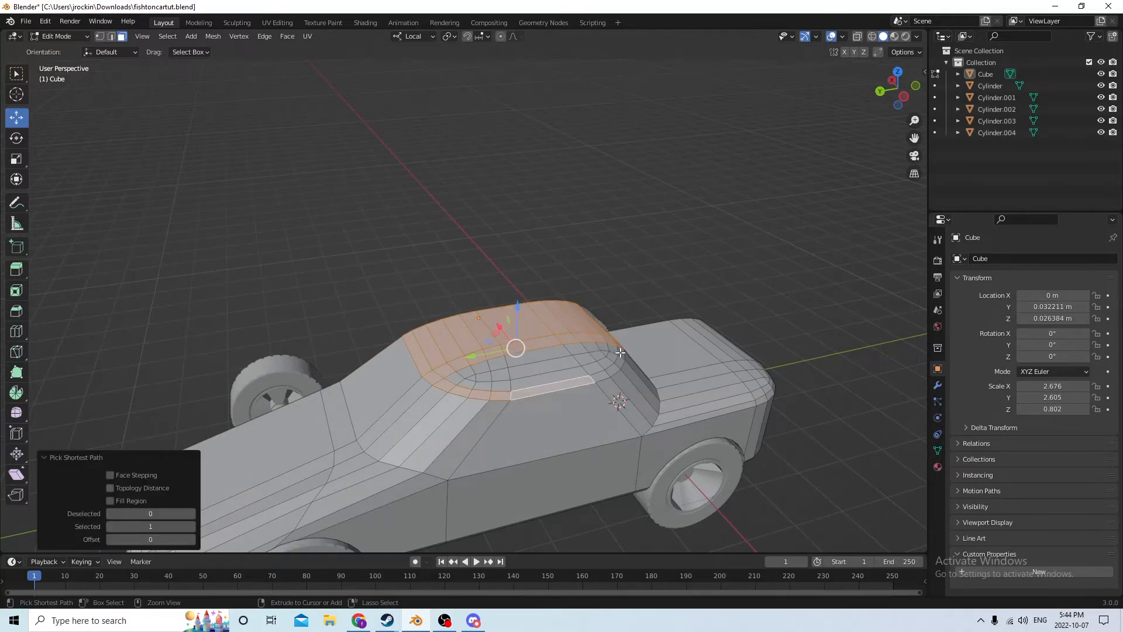
ctrl+click(620, 353)
ctrl+click(562, 359)
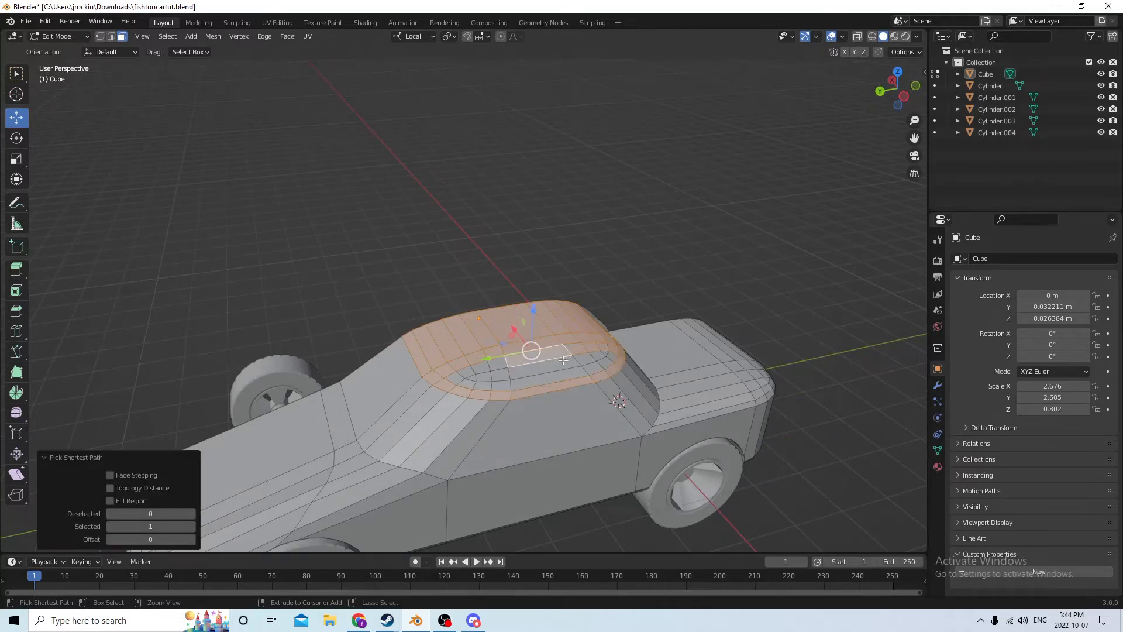
ctrl+click(456, 377)
ctrl+click(540, 371)
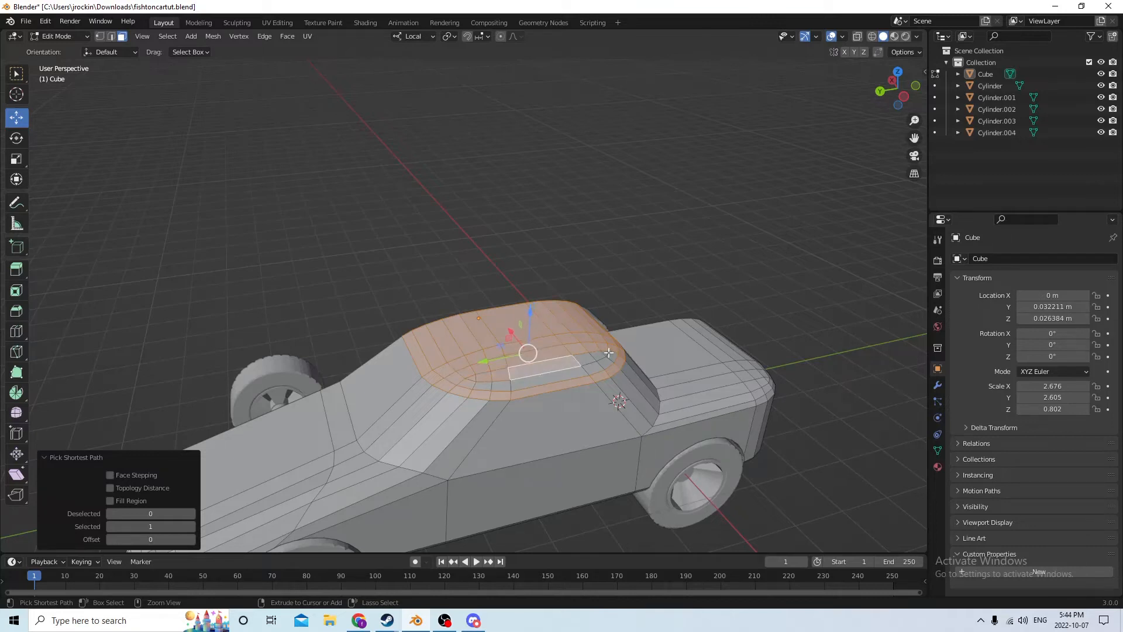
ctrl+click(610, 355)
ctrl+click(561, 377)
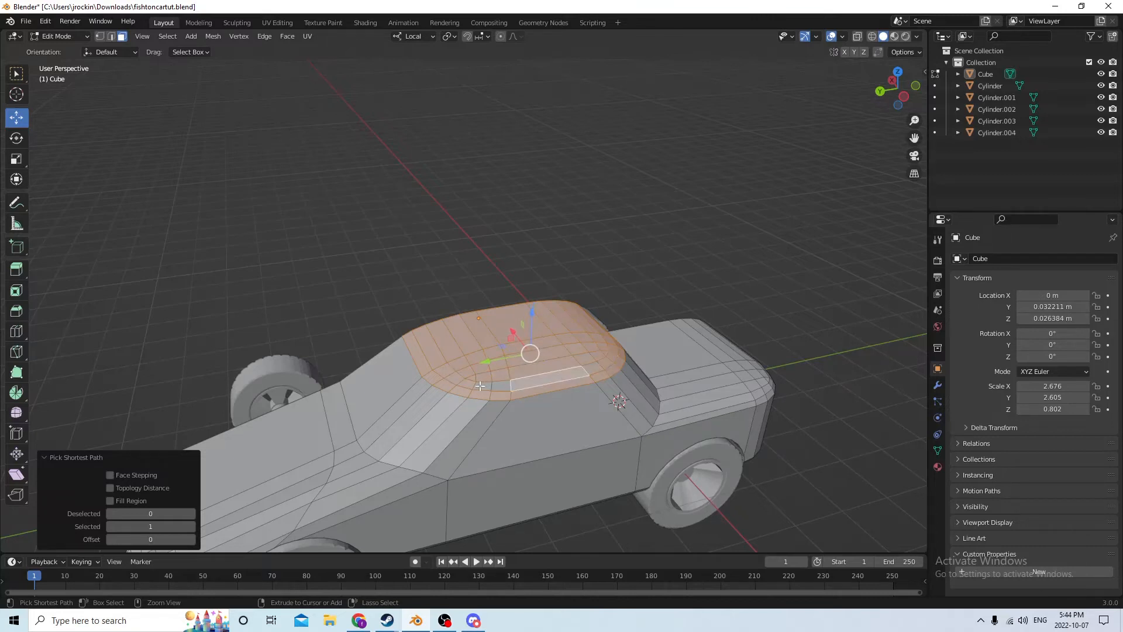
ctrl+click(480, 385)
Lower the selected roof faces along local Z in two moves of about 0.0027 m and 0.0014 m.
middle_drag(480, 385, 494, 275)
drag(501, 258, 500, 256)
middle_drag(499, 257, 494, 259)
scroll(496, 272, down, 3)
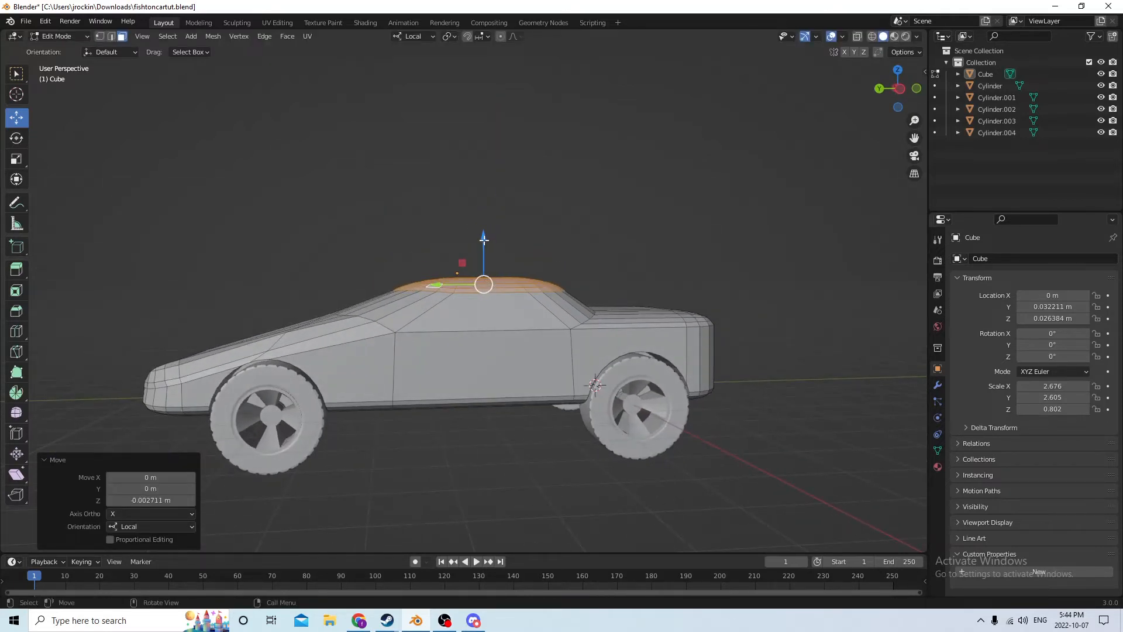
drag(484, 239, 481, 248)
middle_drag(481, 249, 526, 243)
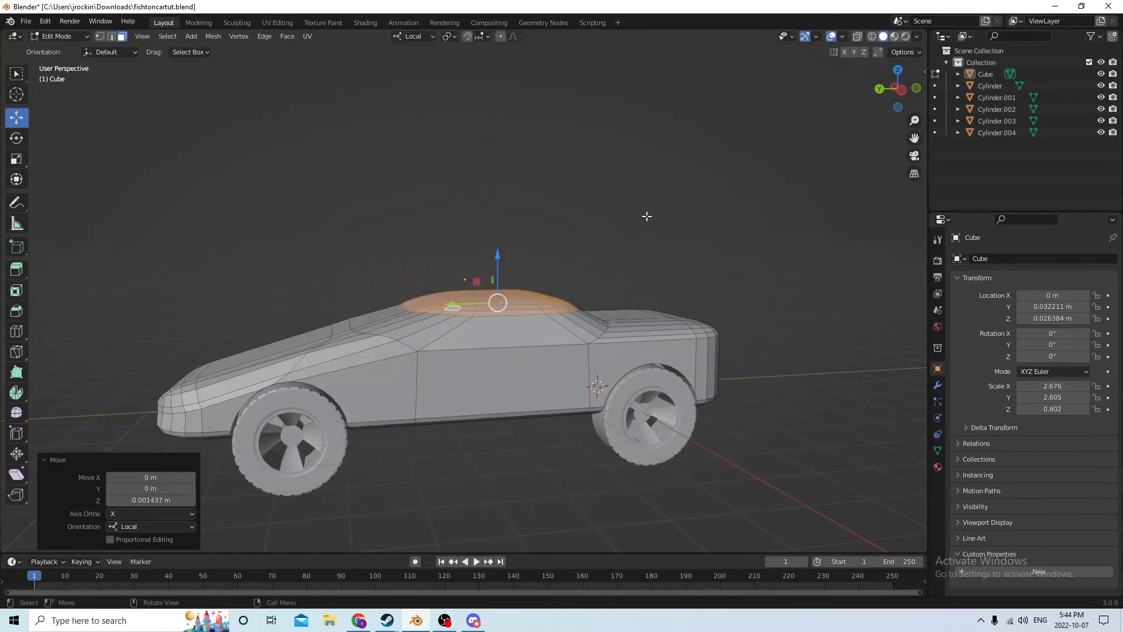
Raise the edge at the top of the windshield by about 0.0003 m along local Z, using edge selection.
middle_drag(646, 216, 598, 255)
scroll(686, 251, up, 5)
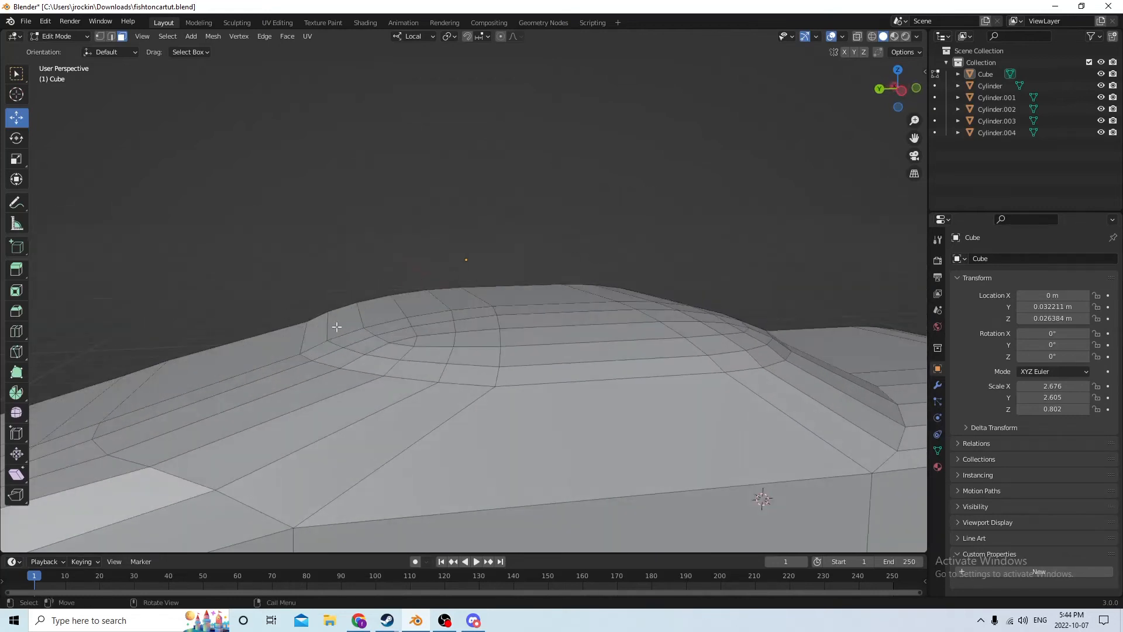
key(2)
click(301, 337)
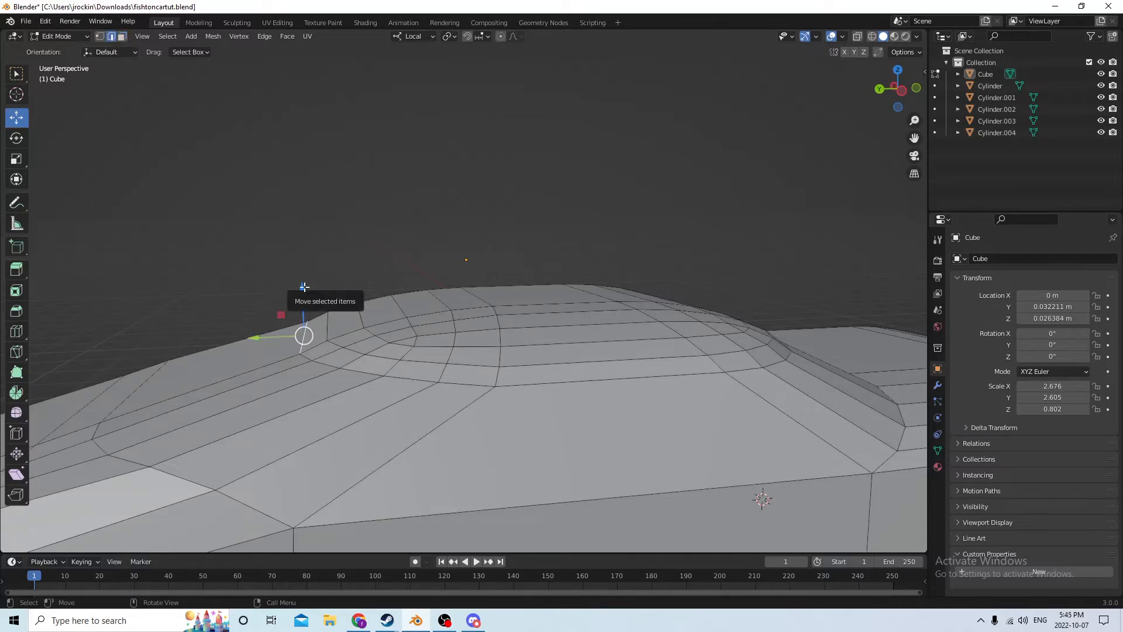
drag(302, 286, 302, 272)
Select the row of edges along the base of the windshield out to the body side and lower it along local Z.
middle_drag(302, 272, 366, 299)
scroll(330, 337, up, 3)
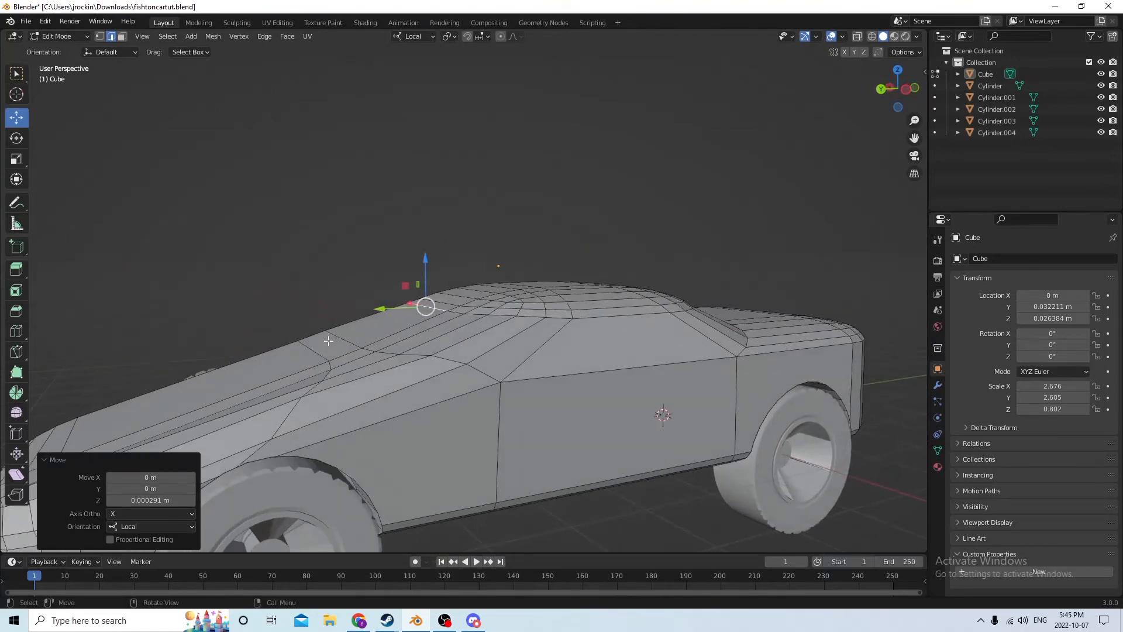
click(311, 362)
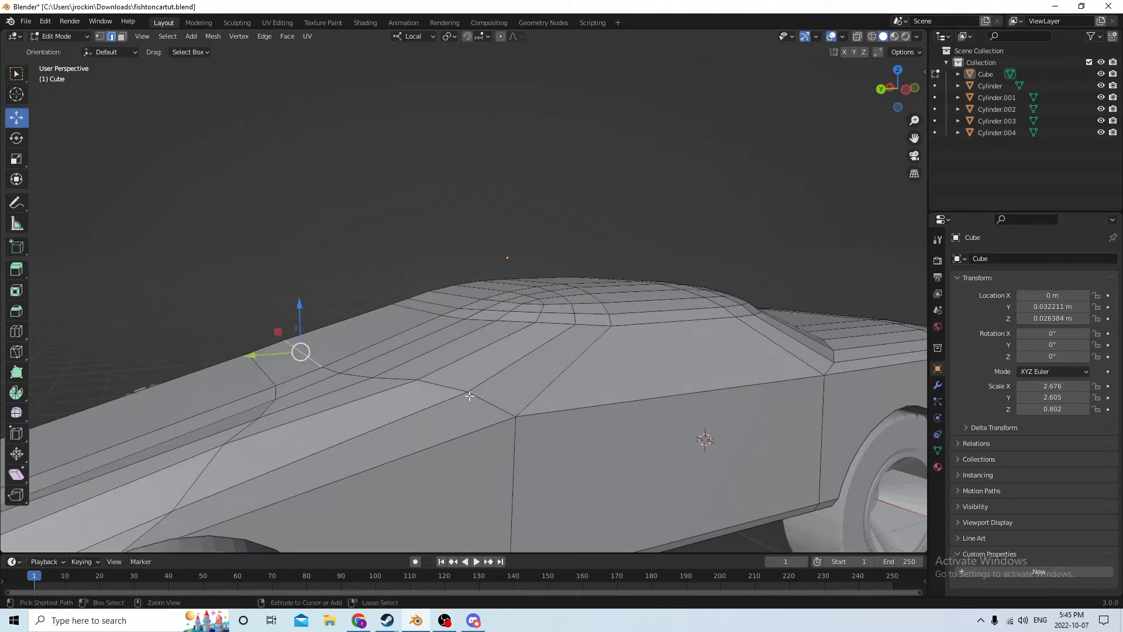
ctrl+click(451, 387)
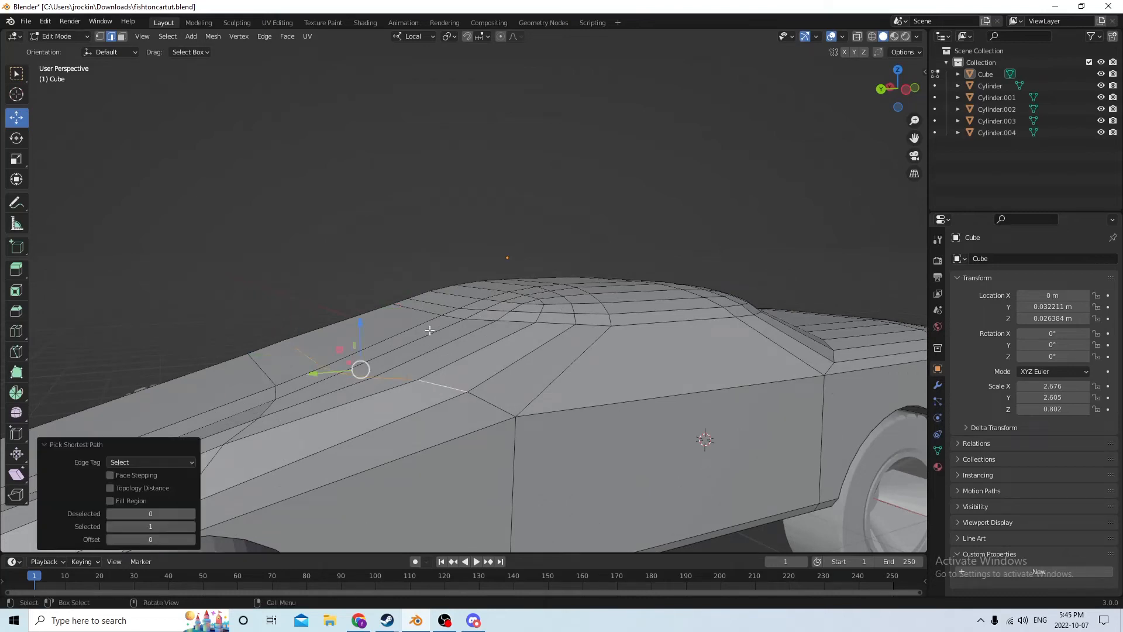
drag(365, 321, 359, 334)
Lower the hood's rear cross edge, just ahead of the windshield base, by about 0.0003 m along local Z.
click(257, 363)
middle_drag(259, 364, 284, 361)
drag(290, 320, 290, 320)
Add the two adjoining outer edges to the hood's rear cross edge and lower them together about 0.00045 m along local Z.
middle_drag(291, 320, 353, 334)
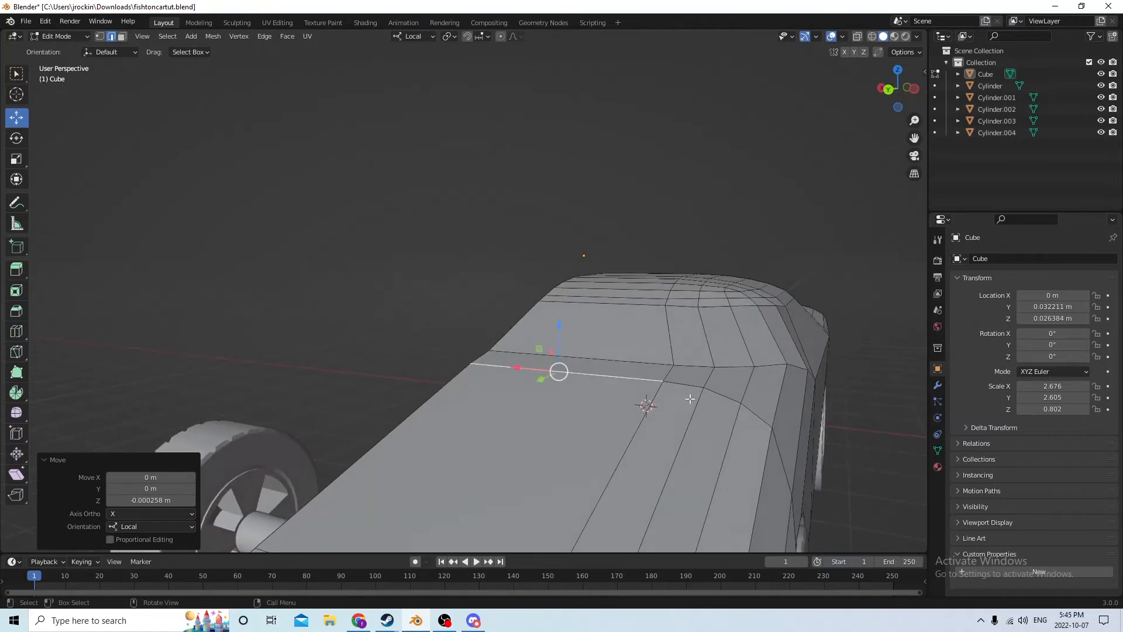
shift+click(679, 384)
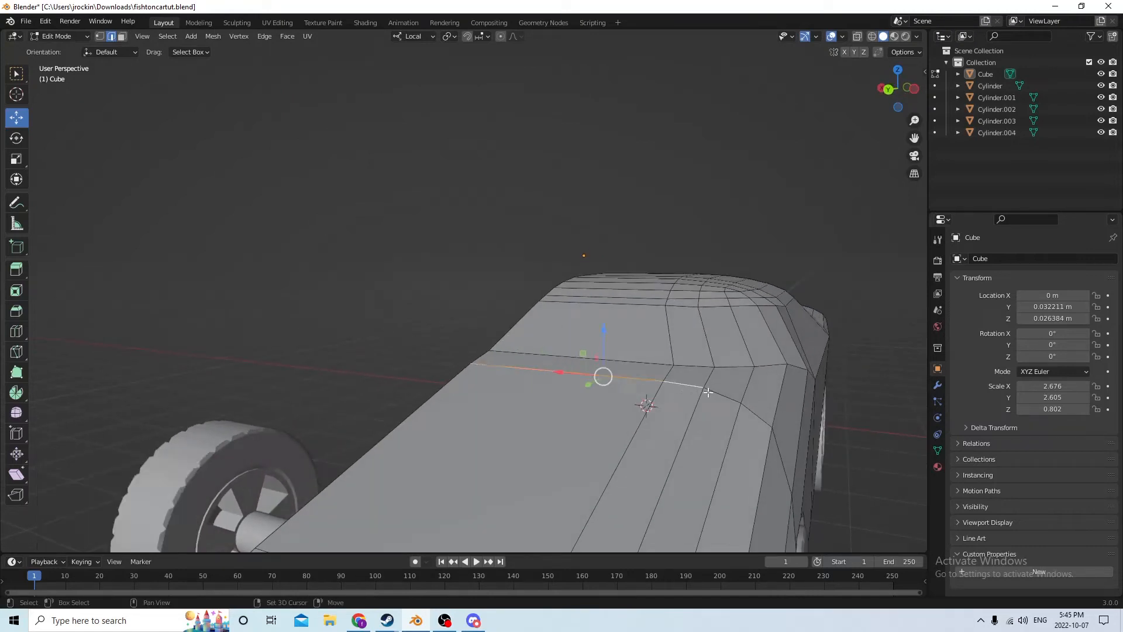
shift+click(721, 395)
drag(631, 338, 635, 341)
middle_drag(635, 341, 574, 335)
mouse_move(485, 337)
middle_down()
mouse_move(462, 345)
mouse_move(481, 338)
middle_up()
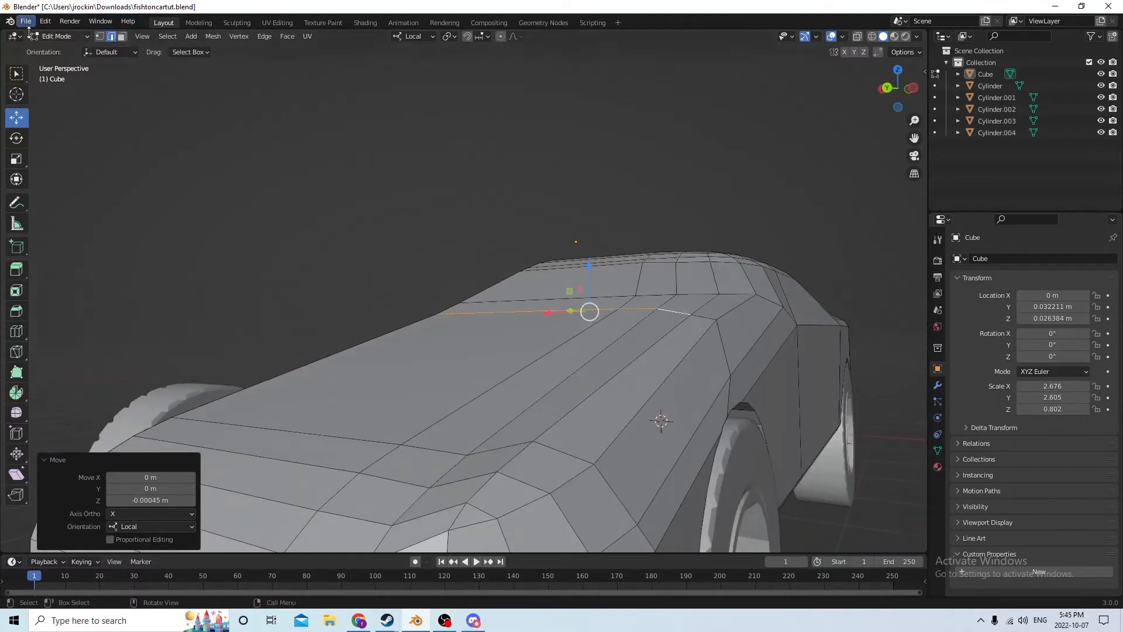
Lower the vertex outside that hood edge row along local Z, first by about 0.0007 m, and shift the vertex below it about 0.0001 m along local X.
click(102, 37)
middle_drag(286, 146, 237, 148)
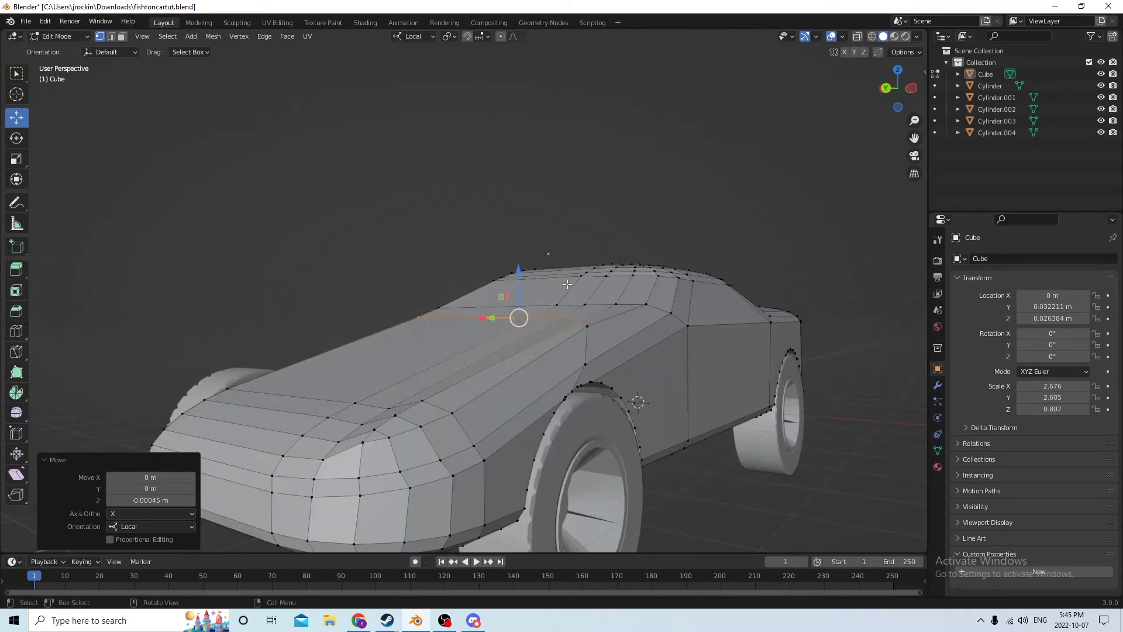
click(587, 328)
drag(589, 276, 591, 290)
scroll(589, 291, up, 2)
mouse_move(590, 291)
middle_down()
mouse_move(561, 303)
mouse_move(612, 291)
middle_up()
middle_drag(799, 281, 789, 284)
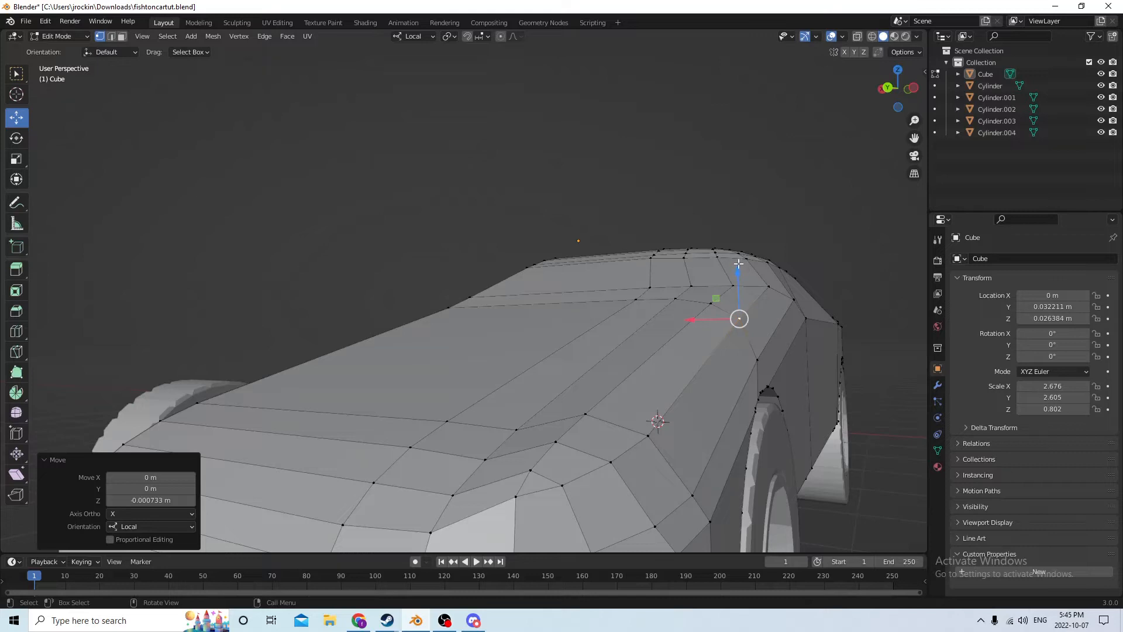
drag(739, 265, 737, 273)
click(754, 358)
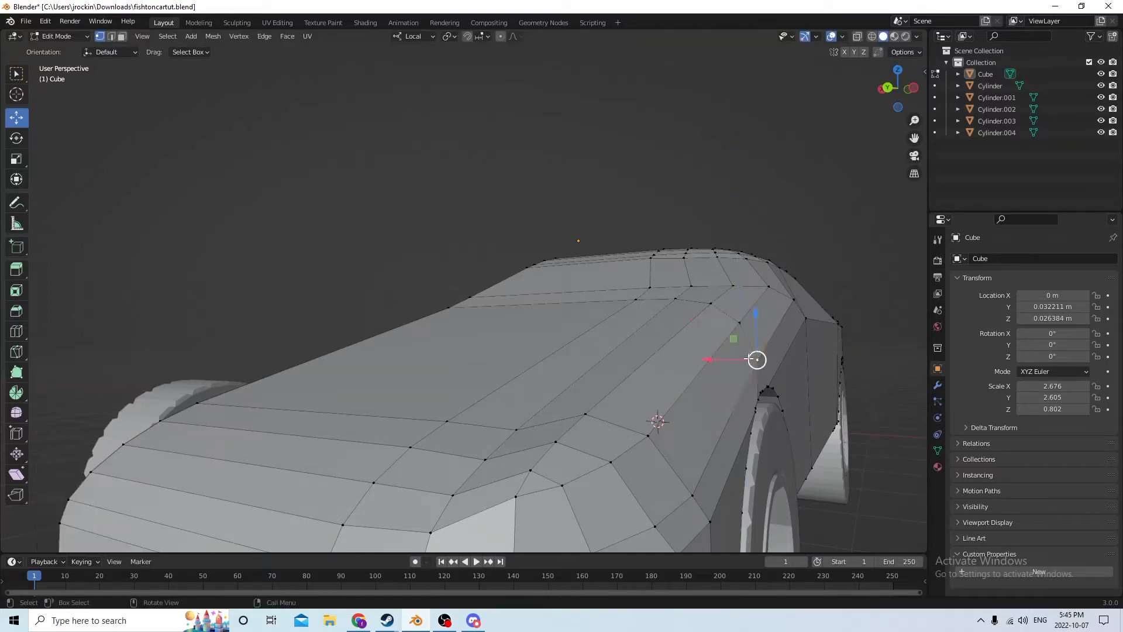
drag(709, 362, 707, 361)
Examine the inside of the car body, its wheel arches and the chassis, and check the reshaped roof from the side.
middle_drag(708, 361, 792, 359)
scroll(781, 358, up, 4)
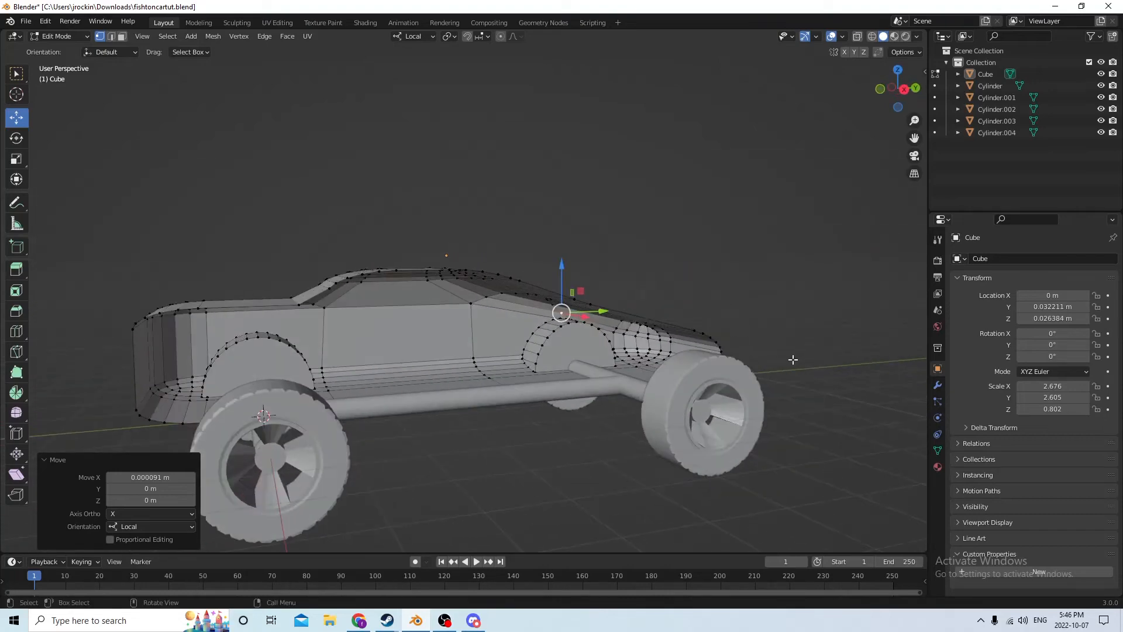
scroll(789, 361, up, 5)
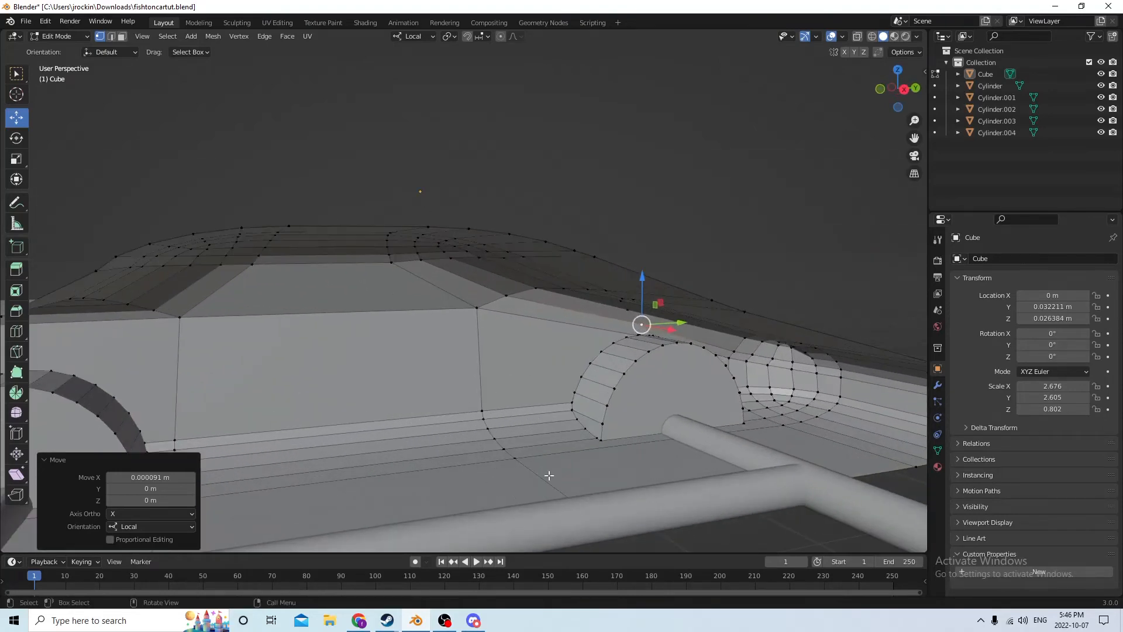
middle_drag(549, 479, 781, 334)
scroll(758, 334, up, 2)
scroll(666, 332, down, 1)
scroll(665, 333, down, 2)
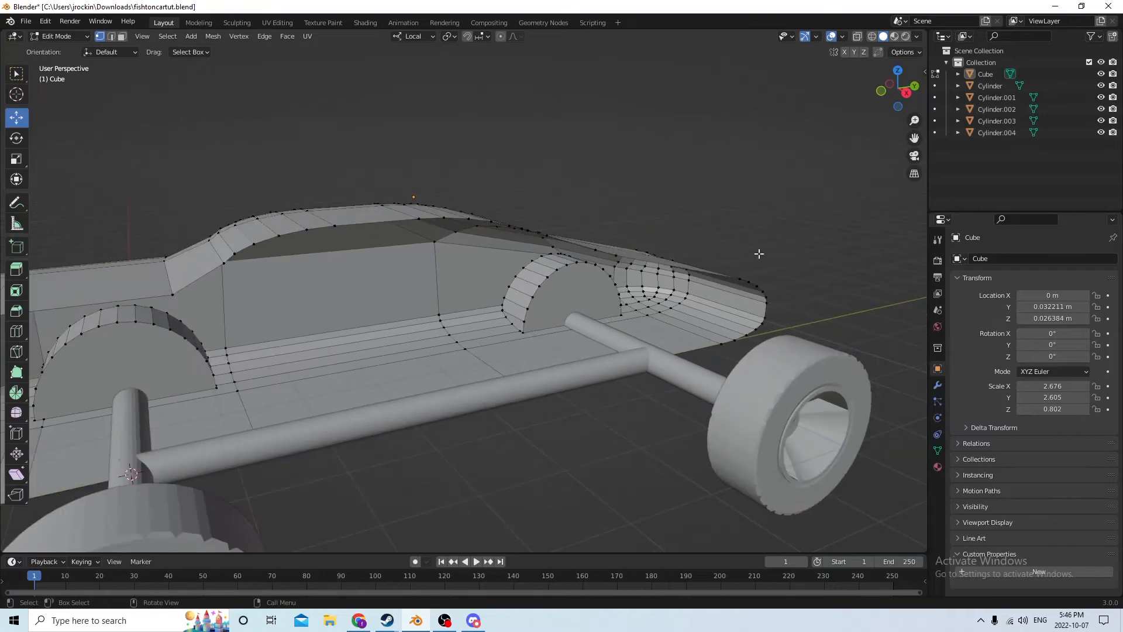
middle_drag(759, 254, 568, 265)
scroll(672, 275, down, 2)
middle_drag(568, 265, 548, 273)
key(Tab)
key(Tab)
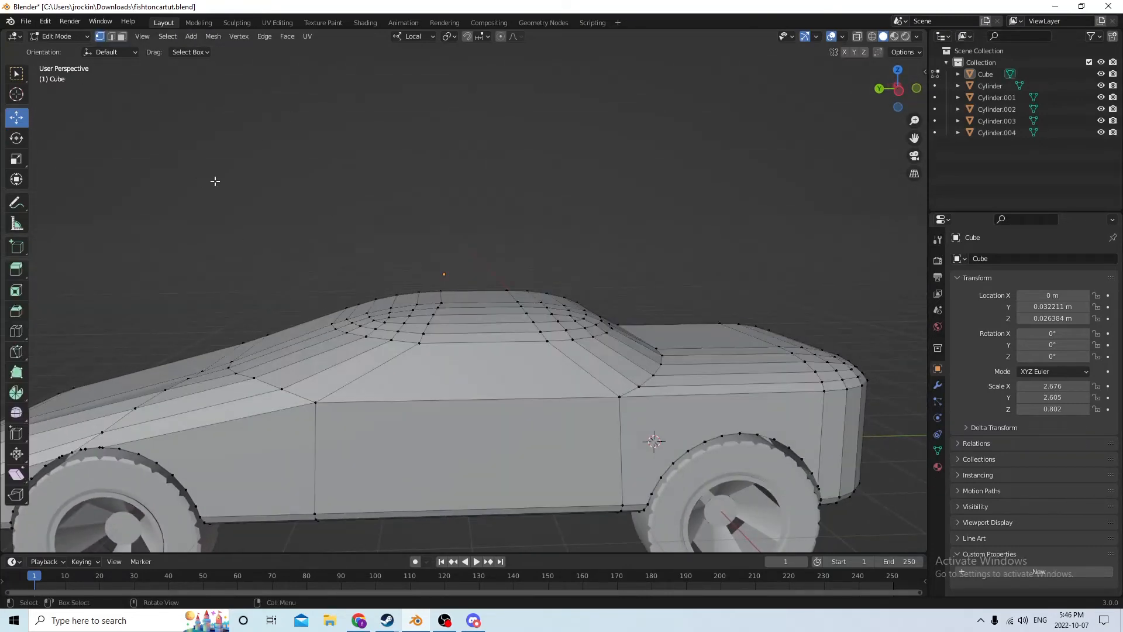
Add one vertical loop cut through the cabin side and roof, slid towards the rear with a factor of -0.405.
click(122, 37)
scroll(571, 411, up, 4)
middle_drag(530, 370, 508, 341)
scroll(514, 325, down, 2)
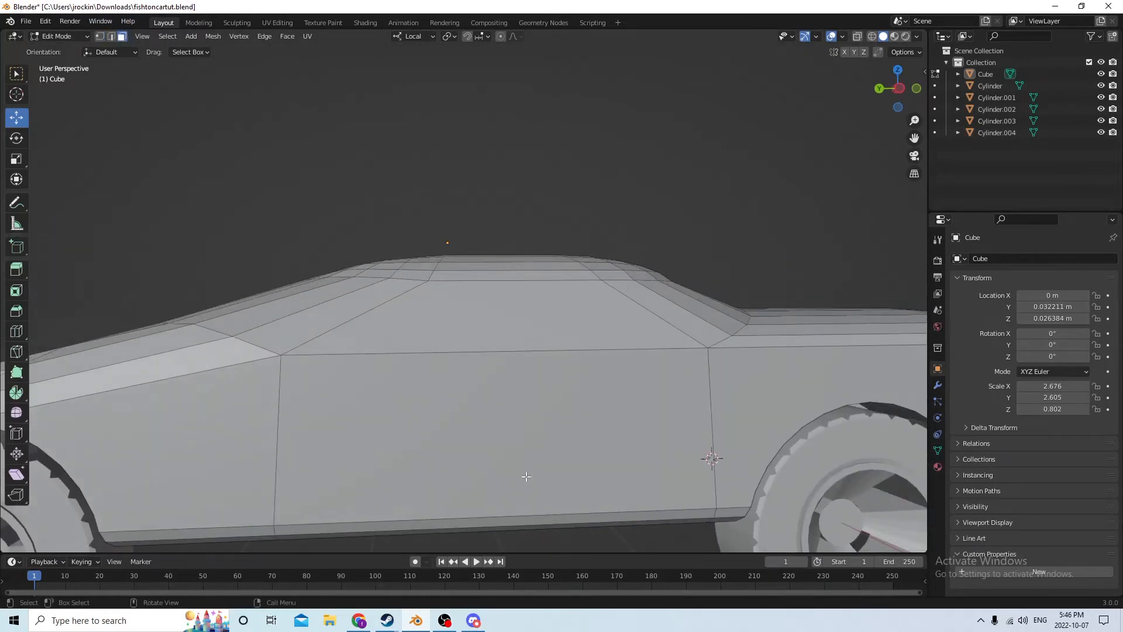
key(ctrl+r)
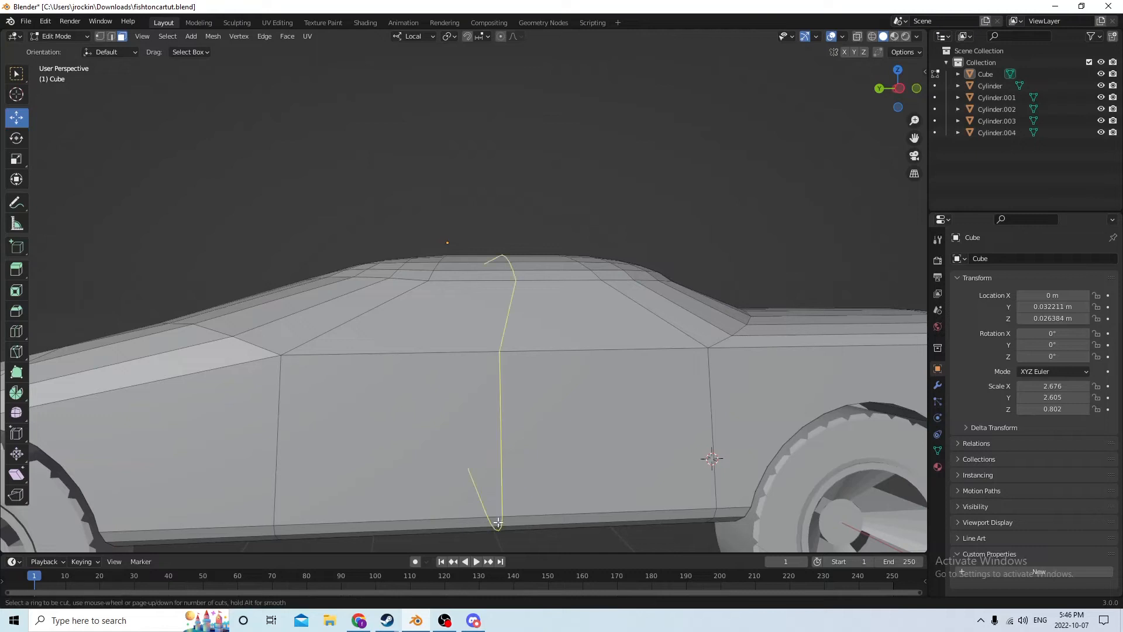
click(502, 522)
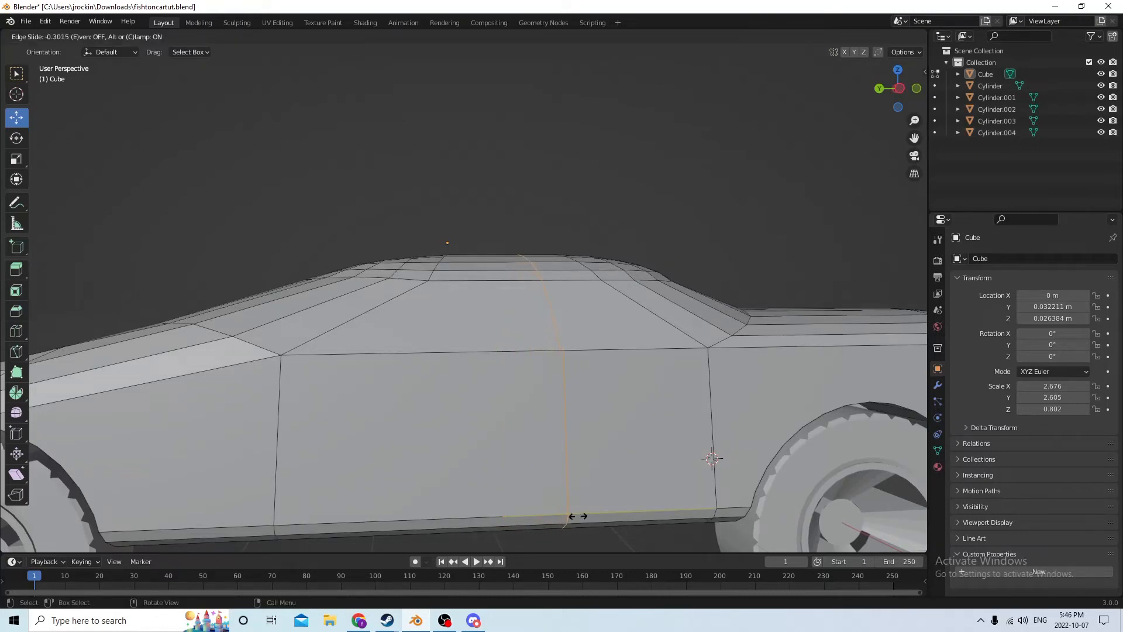
click(602, 513)
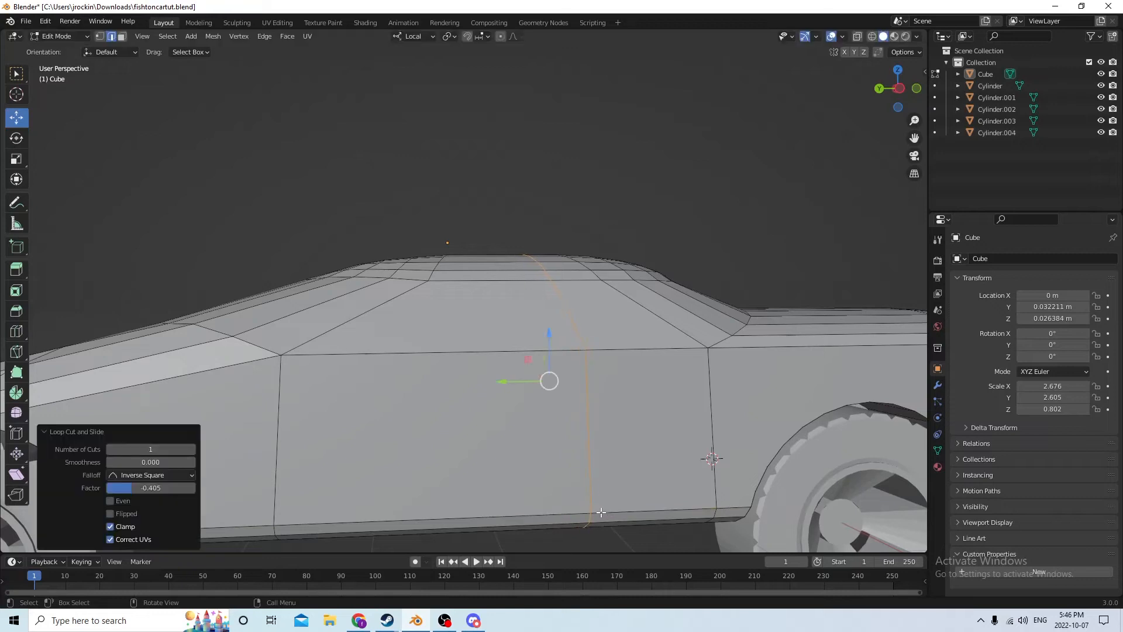
Select the new loop's edges across the roof and move them about 0.002 m towards the rear along local Y.
middle_drag(550, 360, 554, 365)
click(498, 299)
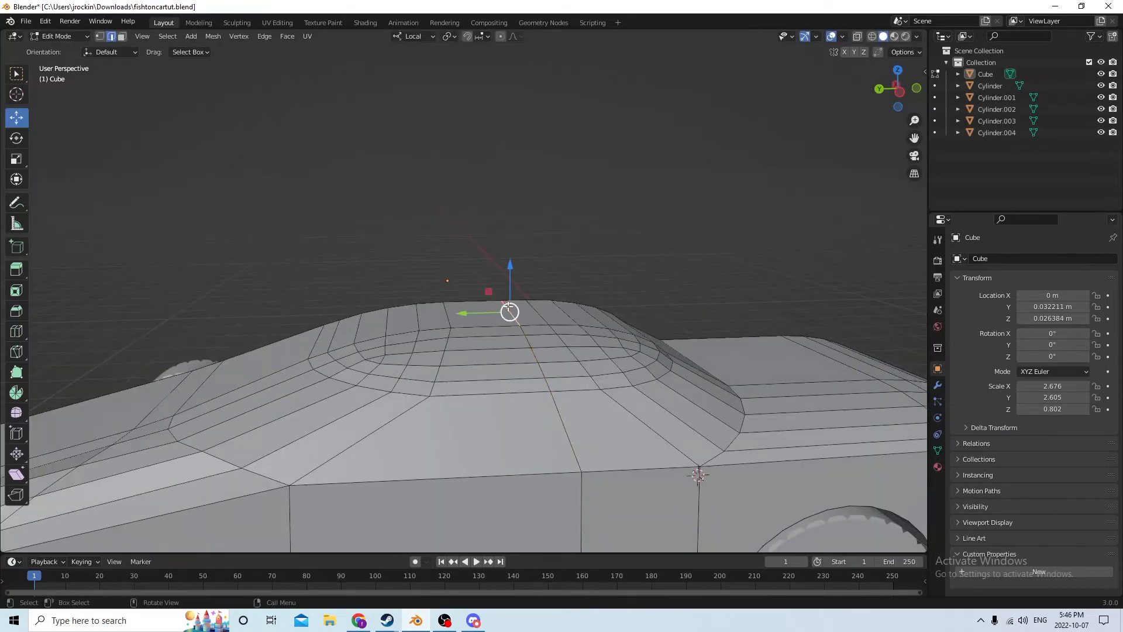
middle_drag(498, 299, 502, 308)
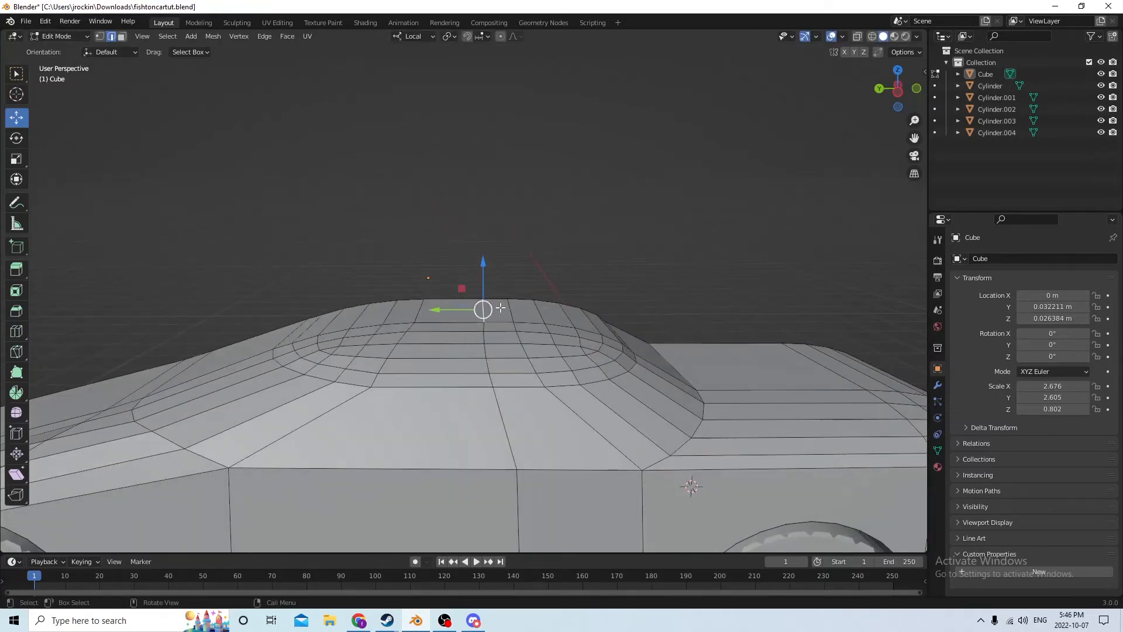
ctrl+click(490, 376)
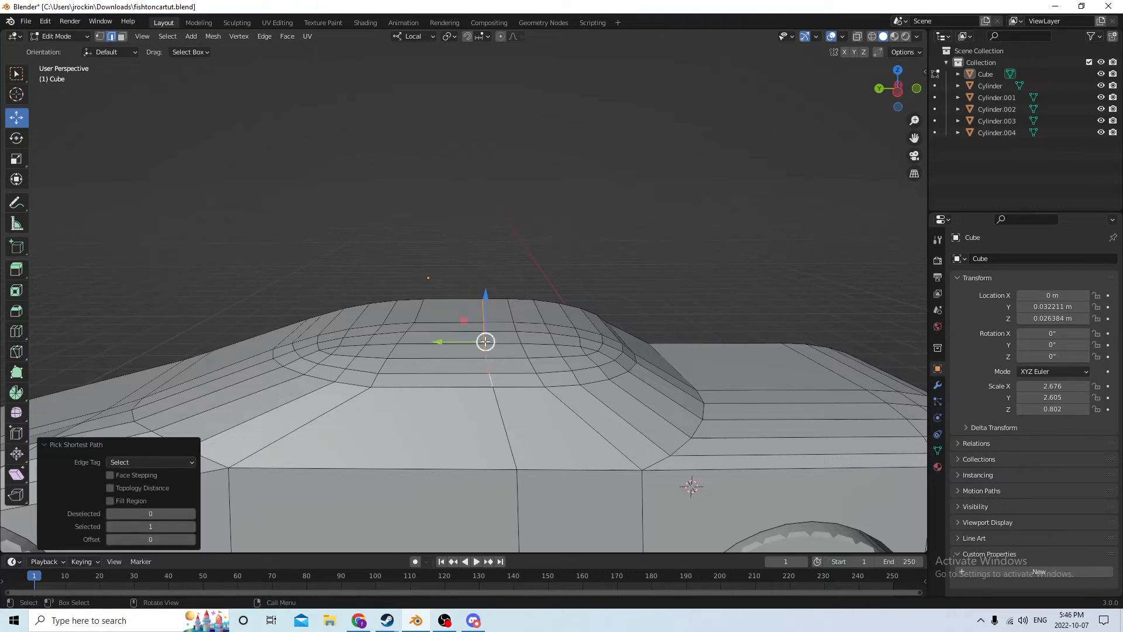
drag(436, 341, 457, 342)
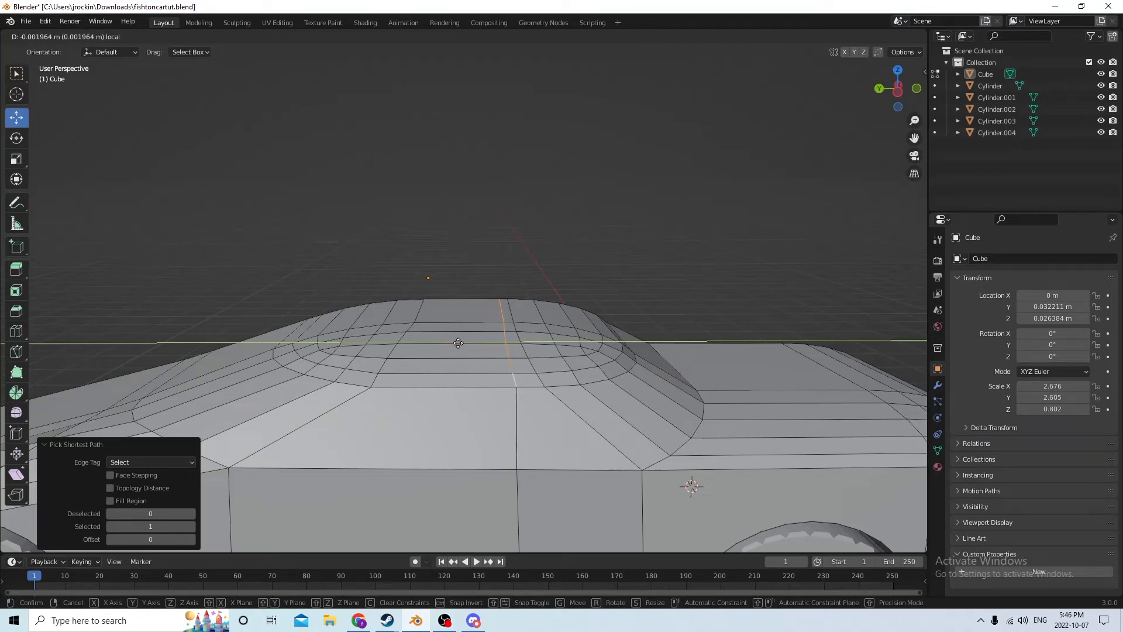
drag(458, 343, 458, 343)
mouse_move(458, 344)
middle_down()
mouse_move(467, 324)
mouse_move(474, 338)
middle_up()
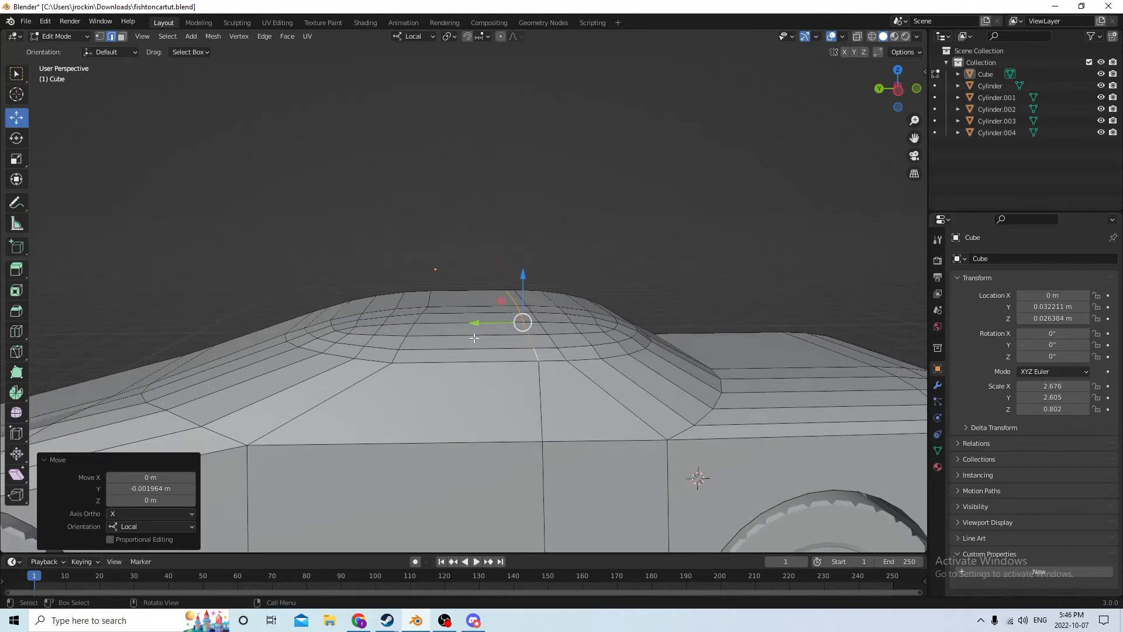
Dissolve the selected edges of the new loop across the roof.
key(x)
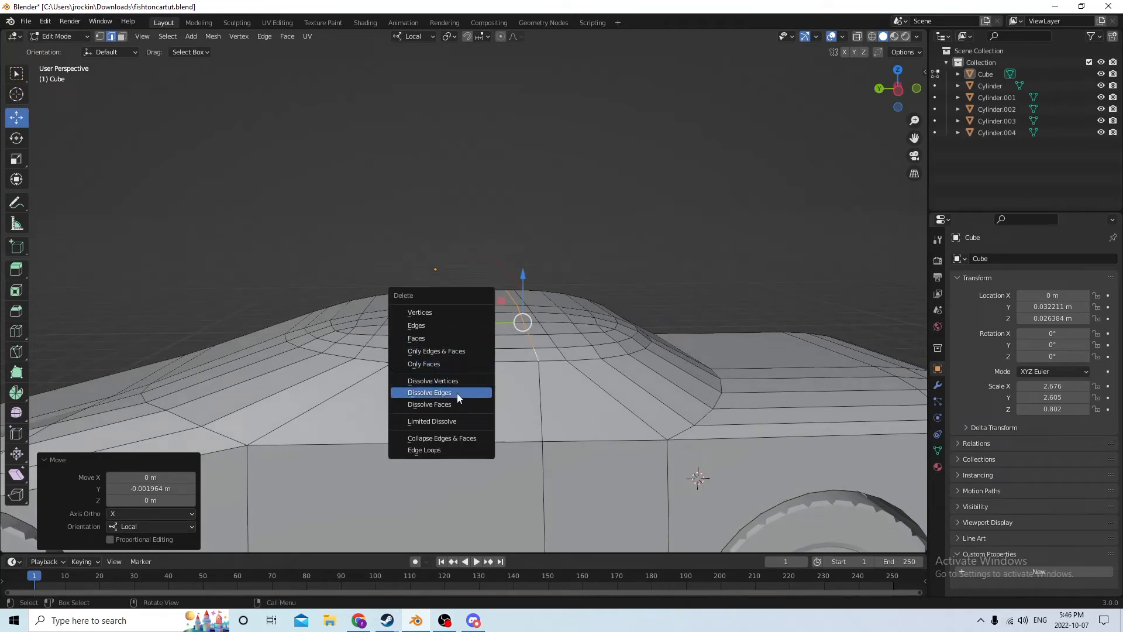
click(457, 393)
middle_drag(676, 335, 634, 318)
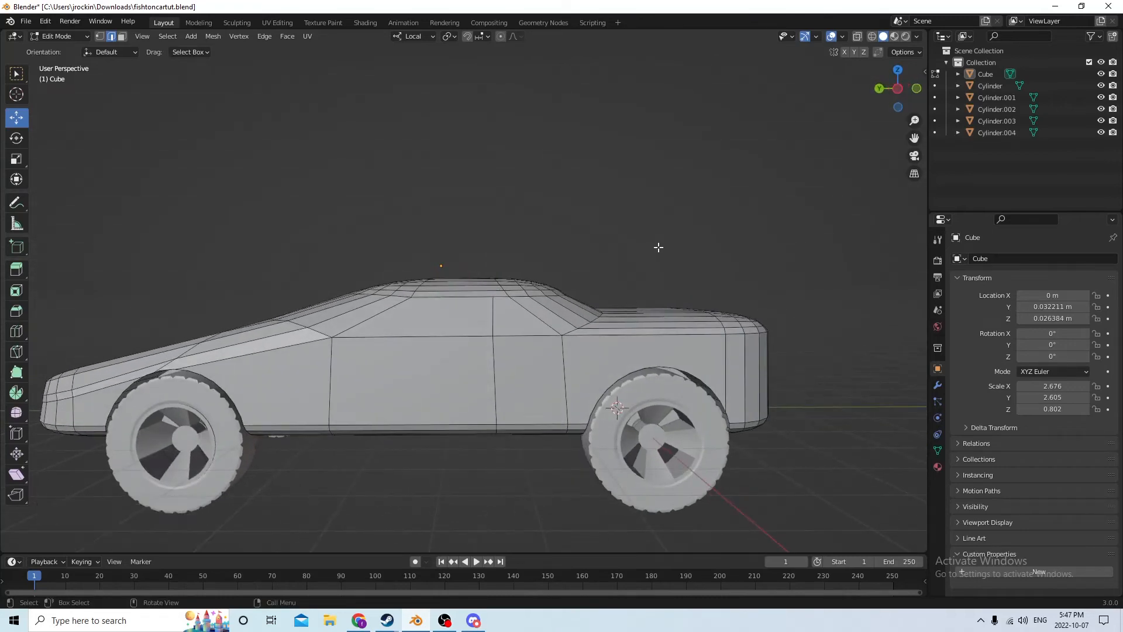
Select the same loop's edges from the underside up to the lower edge of the body side and dissolve them.
scroll(667, 245, up, 1)
middle_drag(677, 244, 683, 204)
scroll(680, 259, up, 2)
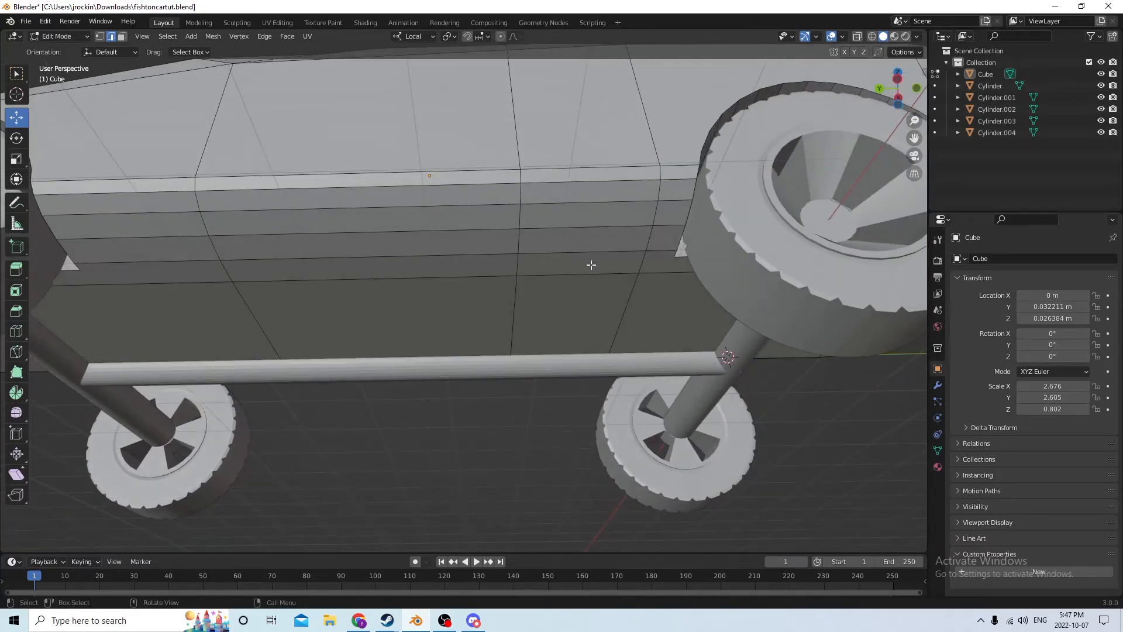
click(516, 326)
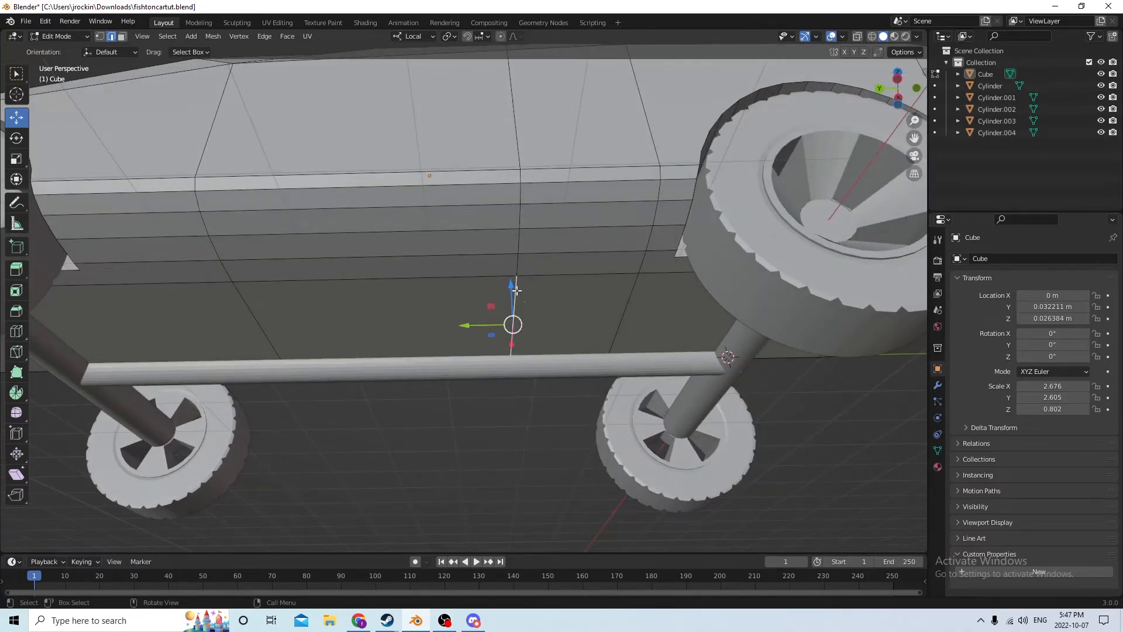
ctrl+click(520, 175)
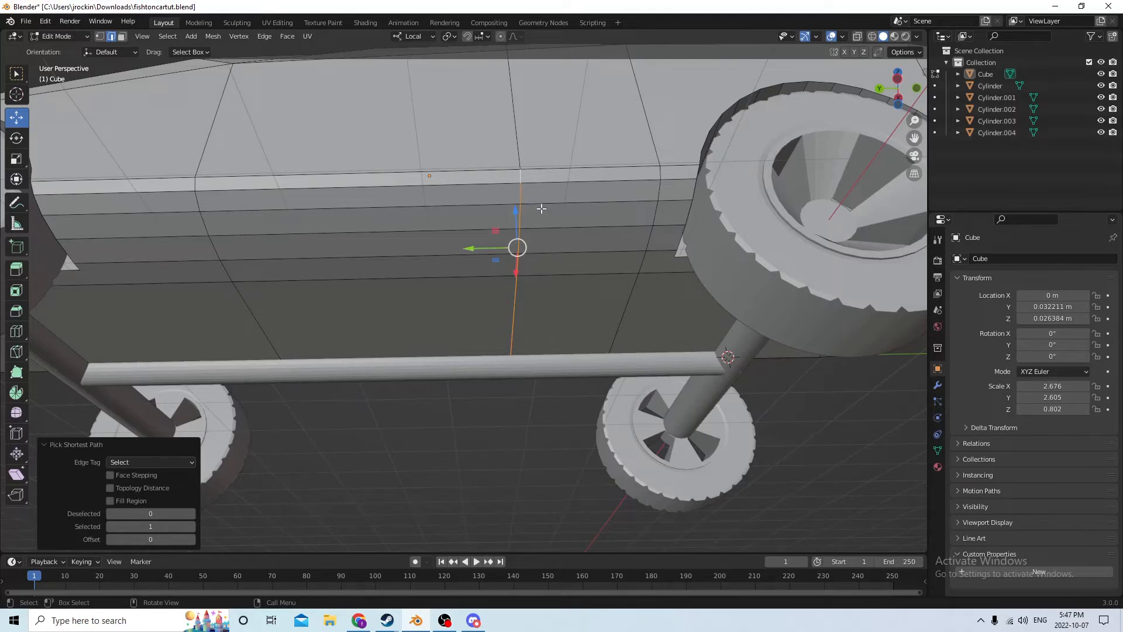
key(x)
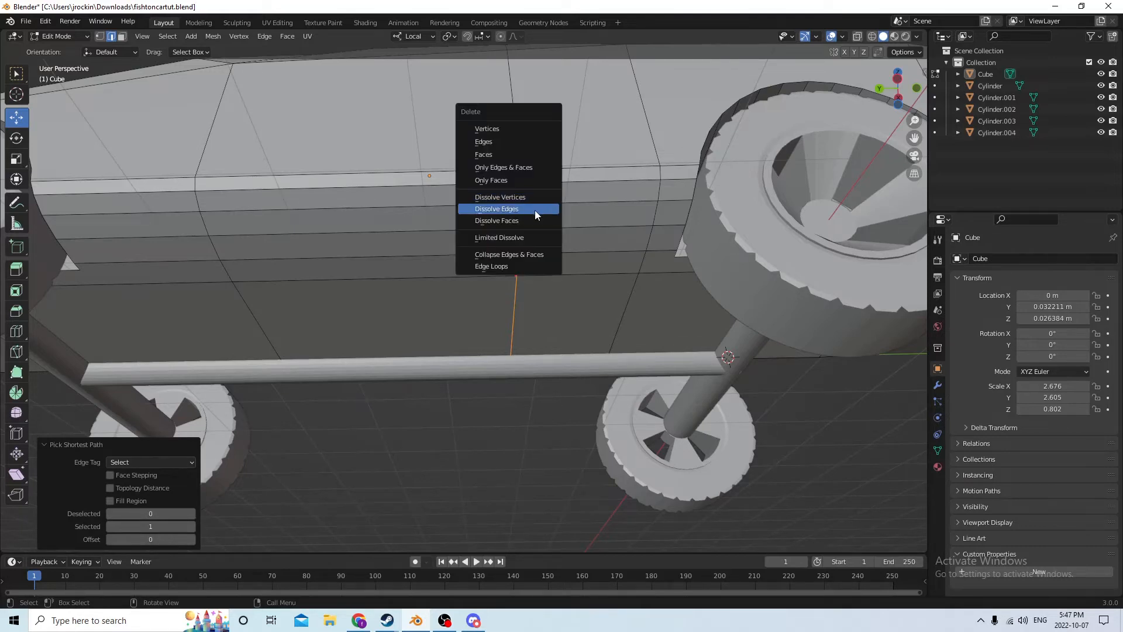
click(534, 209)
middle_drag(535, 209, 541, 227)
scroll(541, 227, down, 3)
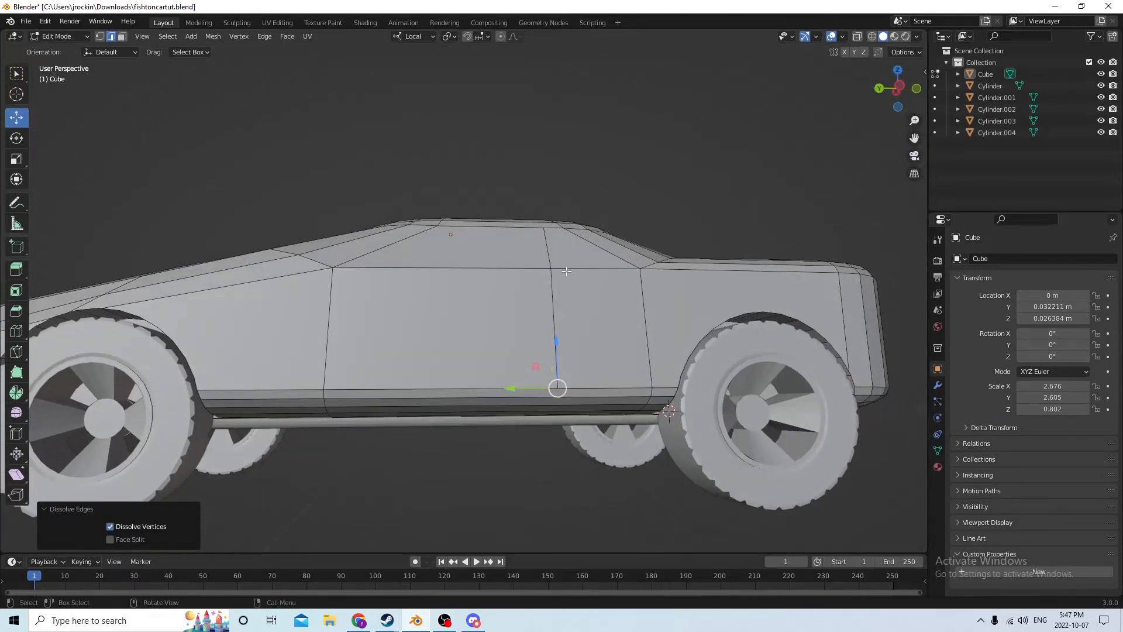
mouse_move(566, 271)
middle_down()
mouse_move(547, 242)
mouse_move(566, 258)
middle_up()
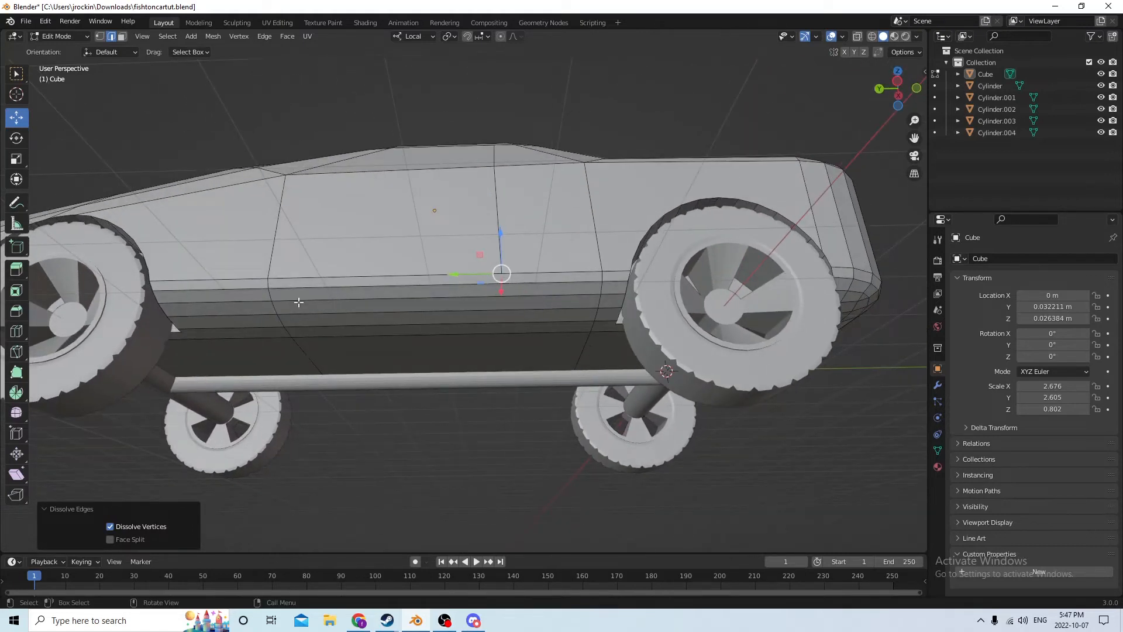
Inset the two cabin side window faces individually with a thickness of about 0.00022 m.
middle_drag(602, 343, 528, 312)
scroll(530, 339, up, 3)
click(542, 292)
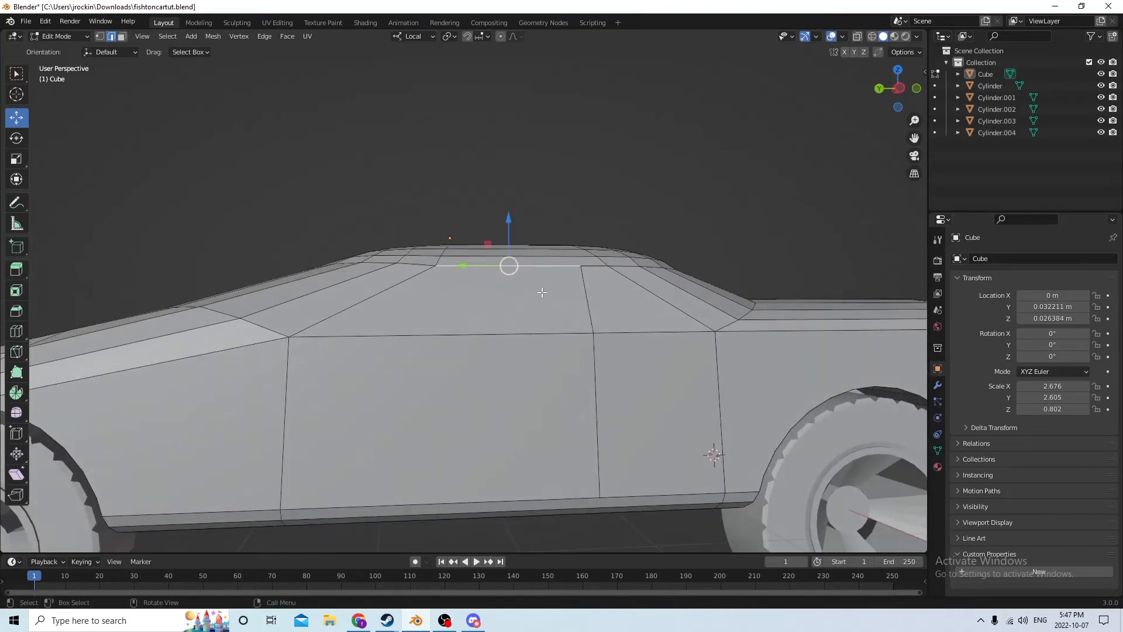
click(122, 37)
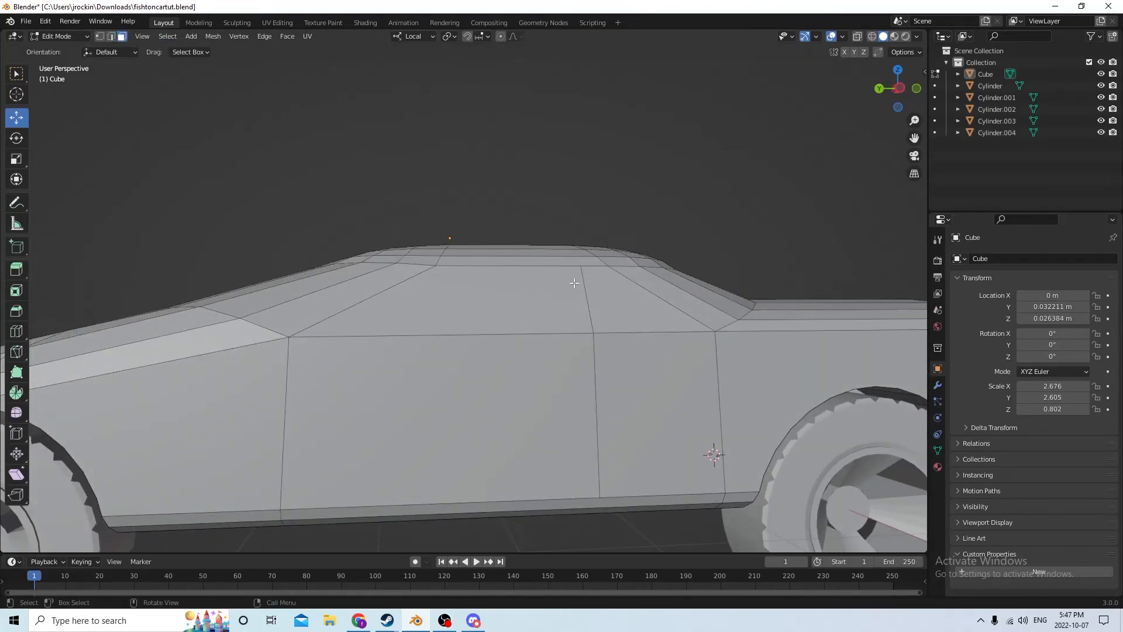
click(535, 297)
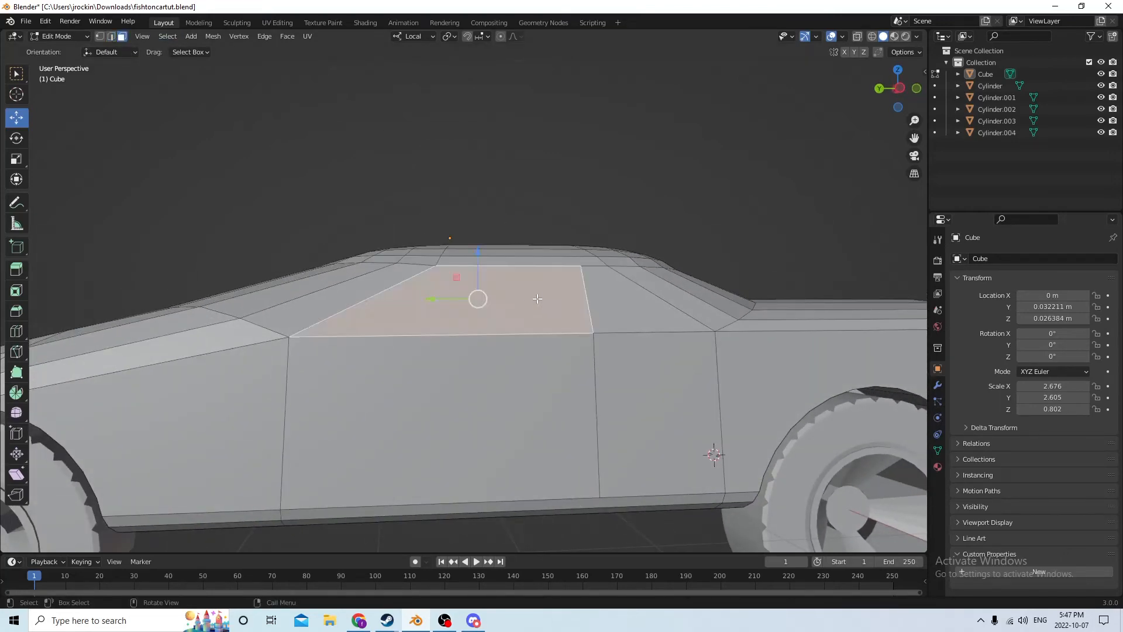
shift+click(639, 306)
middle_drag(695, 244, 687, 260)
key(i)
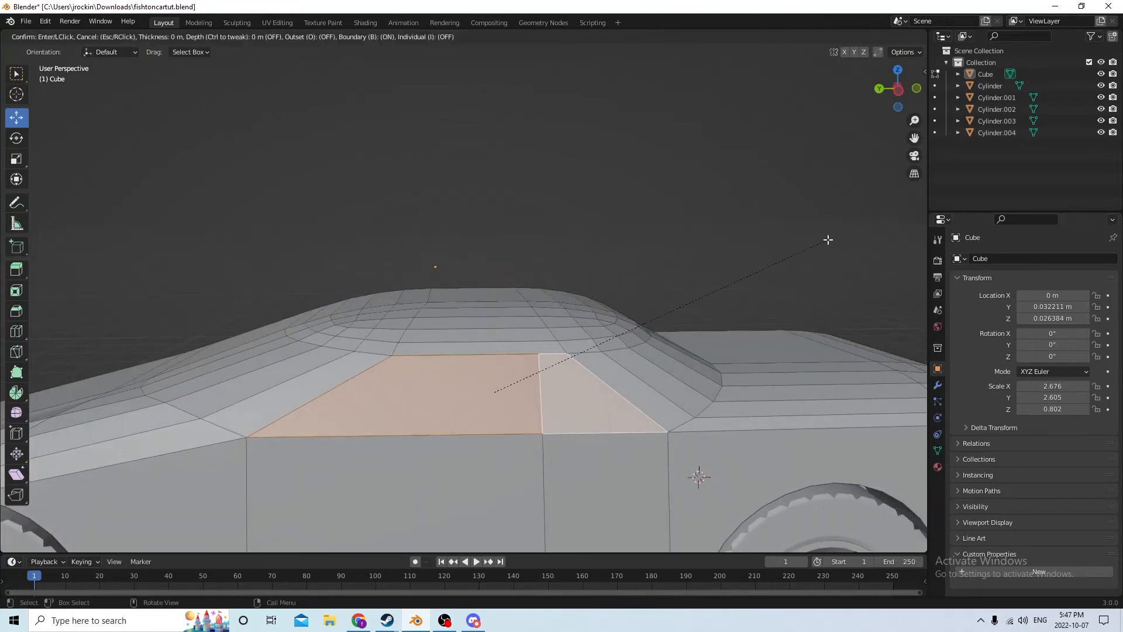
key(i)
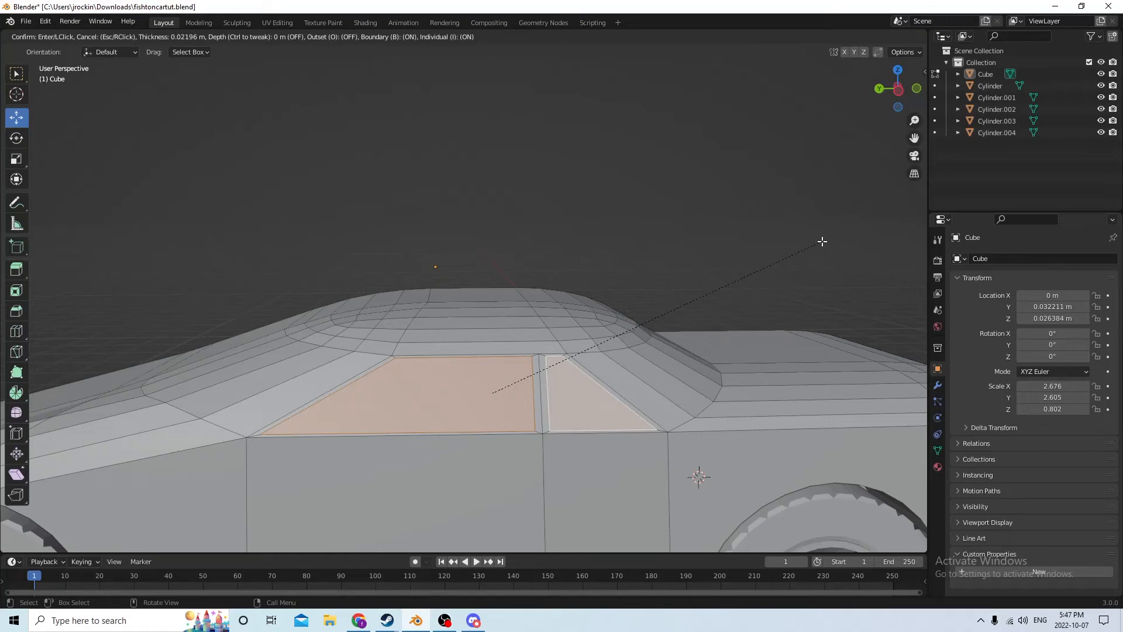
click(822, 241)
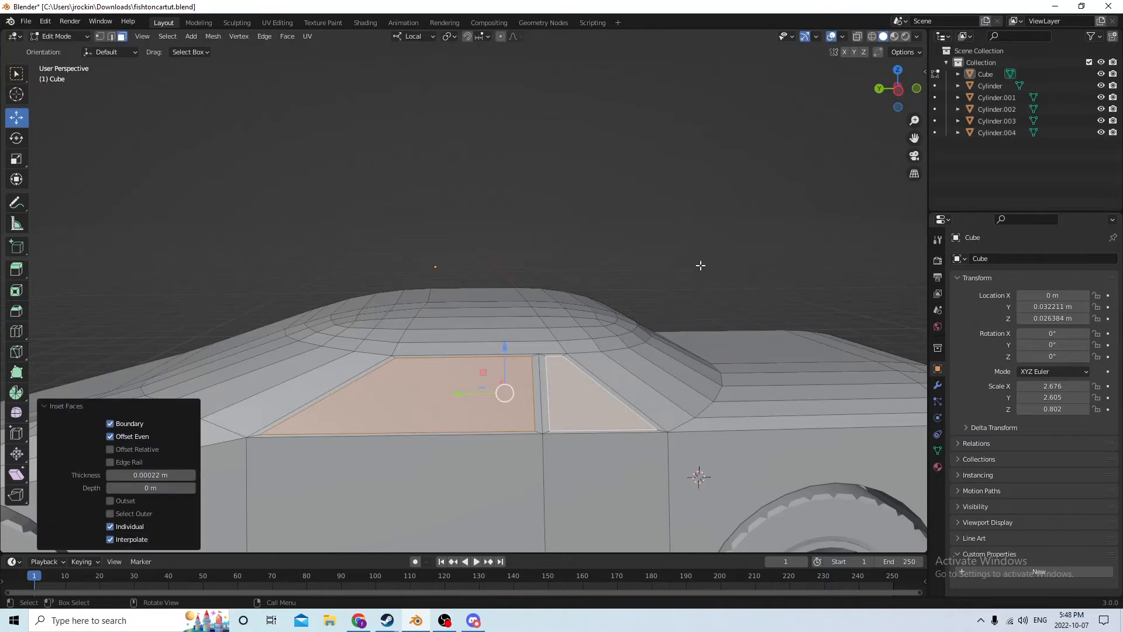
Extrude the two inset window faces about 0.00035 m inward along their normals.
middle_drag(700, 265, 415, 246)
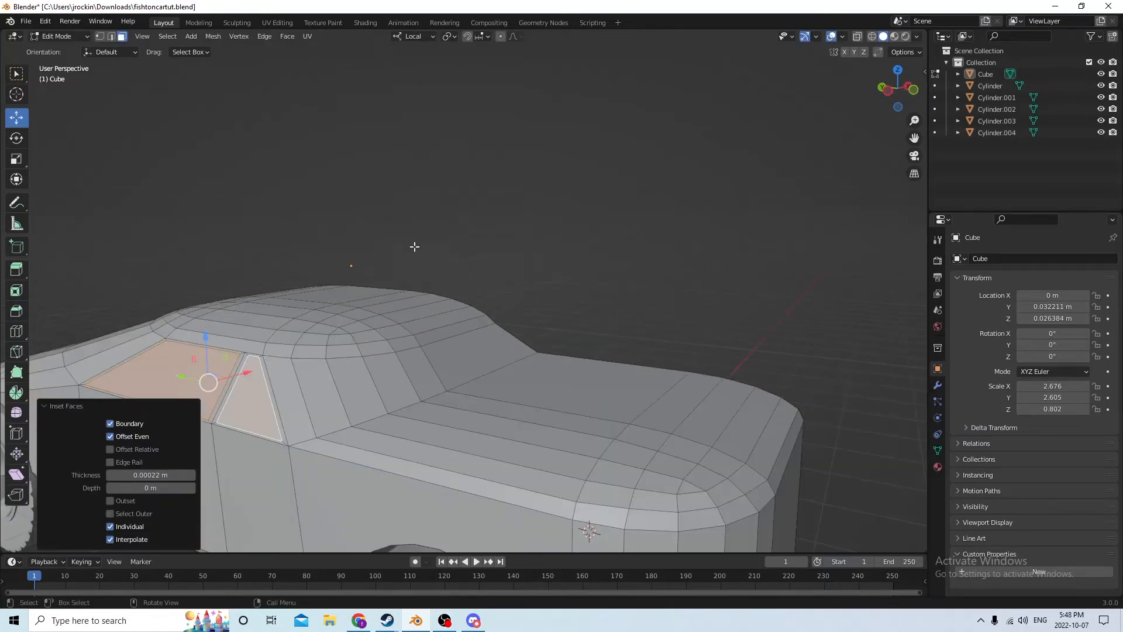
middle_drag(296, 299, 491, 244)
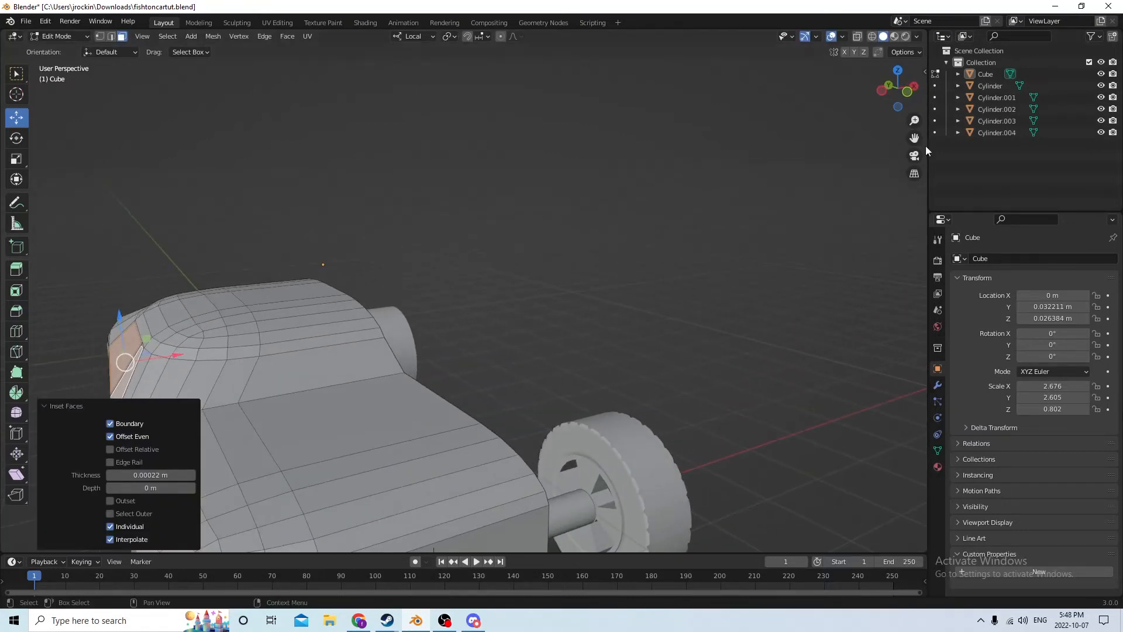
drag(914, 138, 1062, 97)
middle_drag(586, 223, 551, 221)
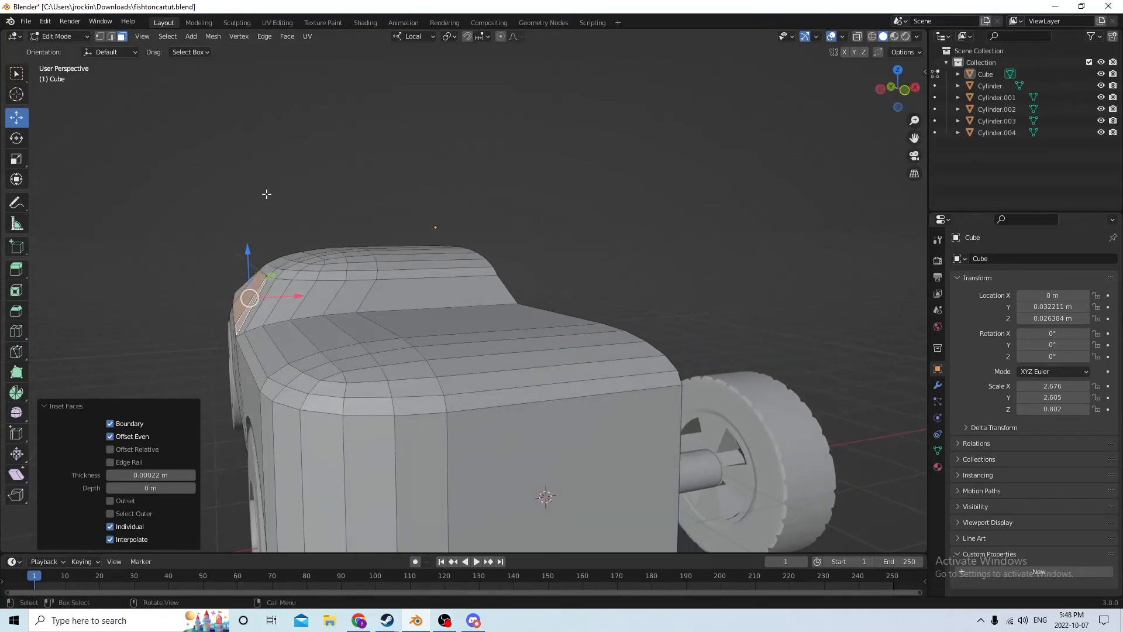
key(e)
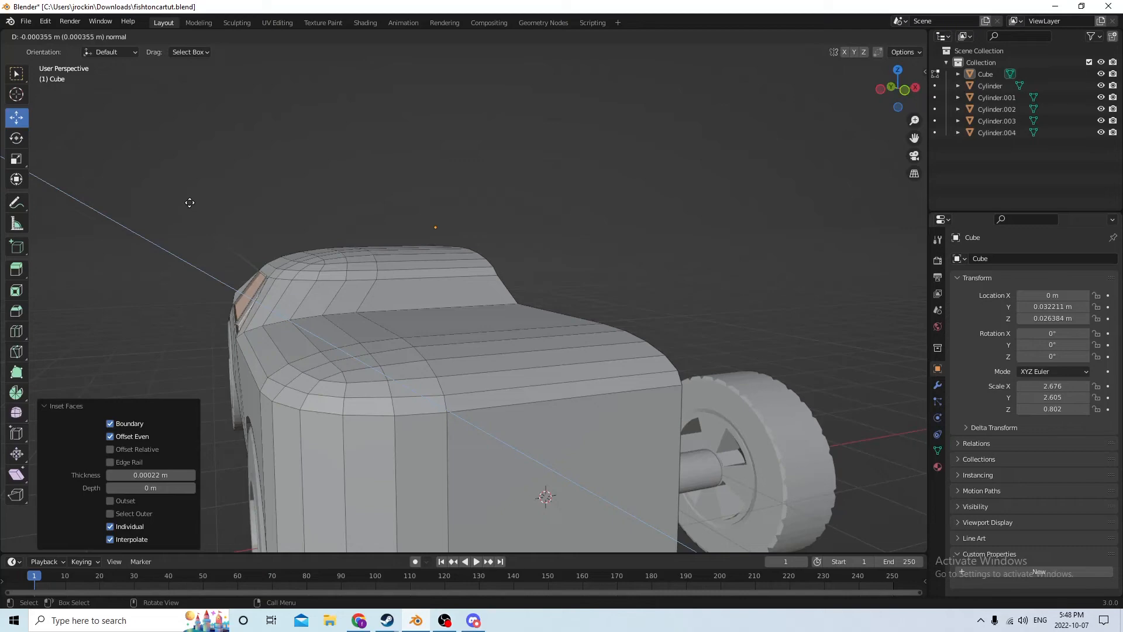
click(193, 203)
middle_drag(205, 205, 788, 142)
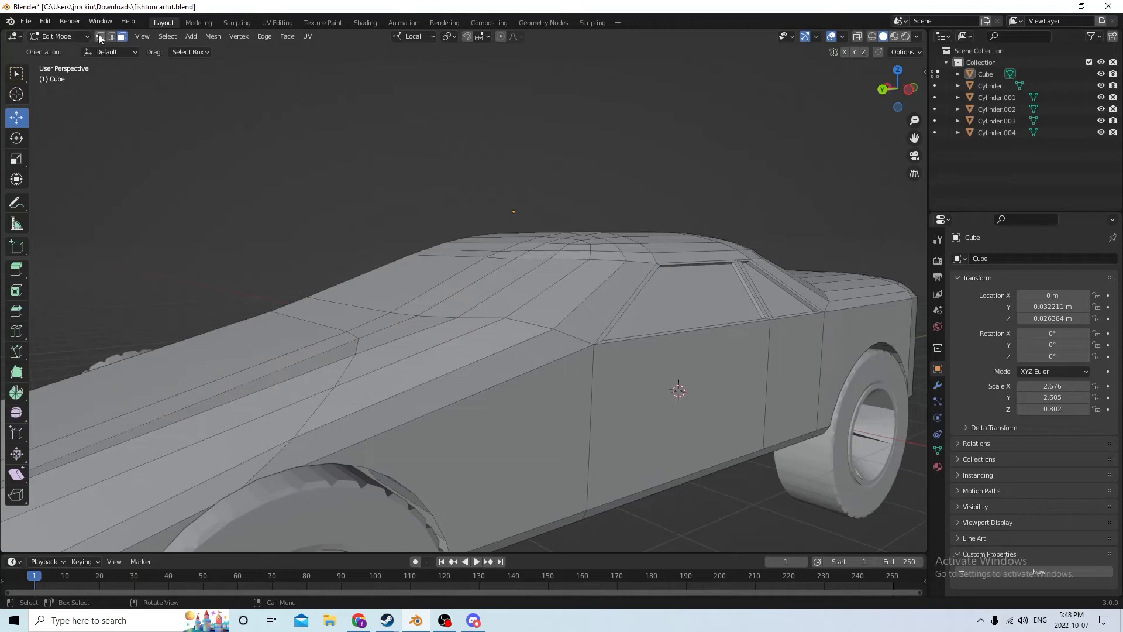
Adjust the height of the two windshield-base vertices inward of the side window's front corner, lowering the outer one about 0.0004 m along local Z.
scroll(487, 283, up, 3)
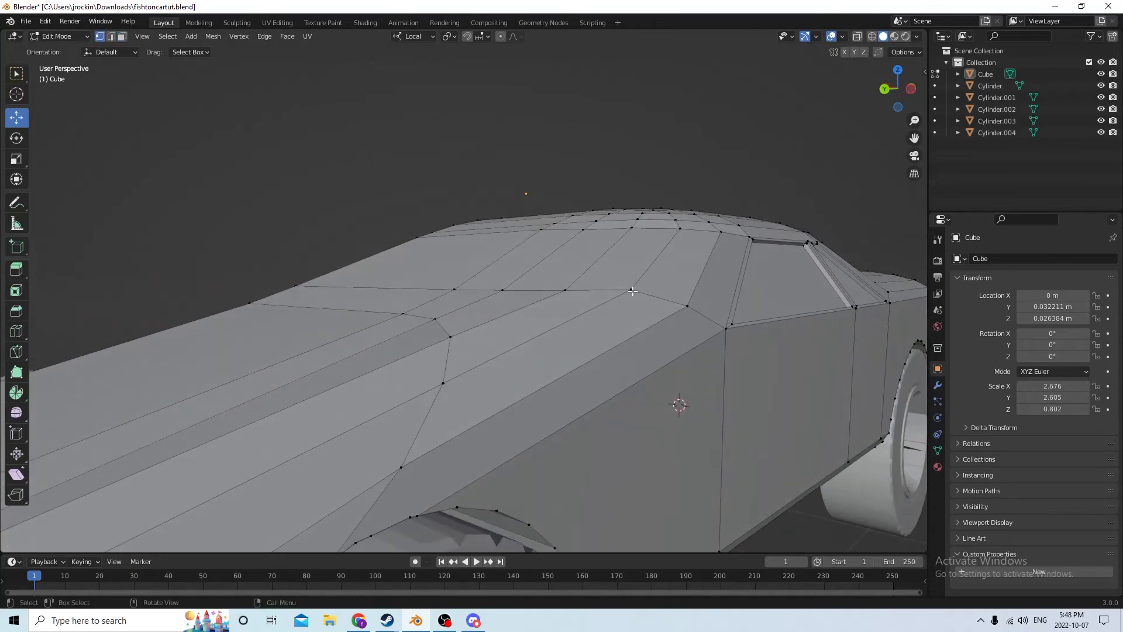
click(632, 291)
drag(630, 243, 684, 269)
click(685, 306)
middle_drag(683, 268, 647, 265)
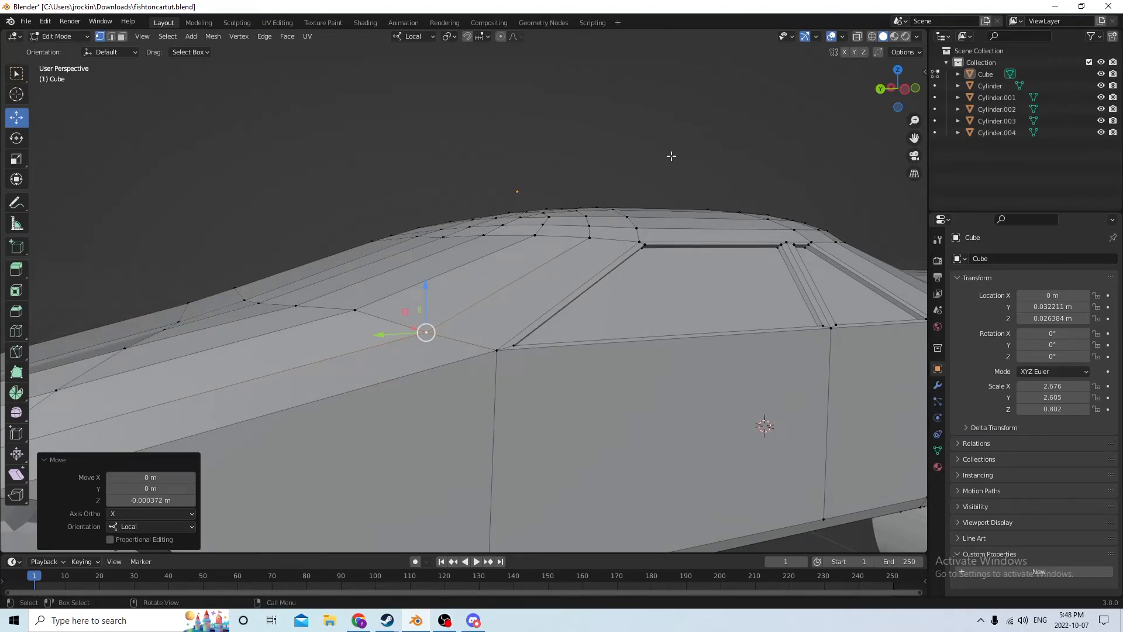
middle_drag(671, 156, 621, 190)
click(690, 181)
scroll(645, 178, down, 3)
scroll(642, 183, down, 2)
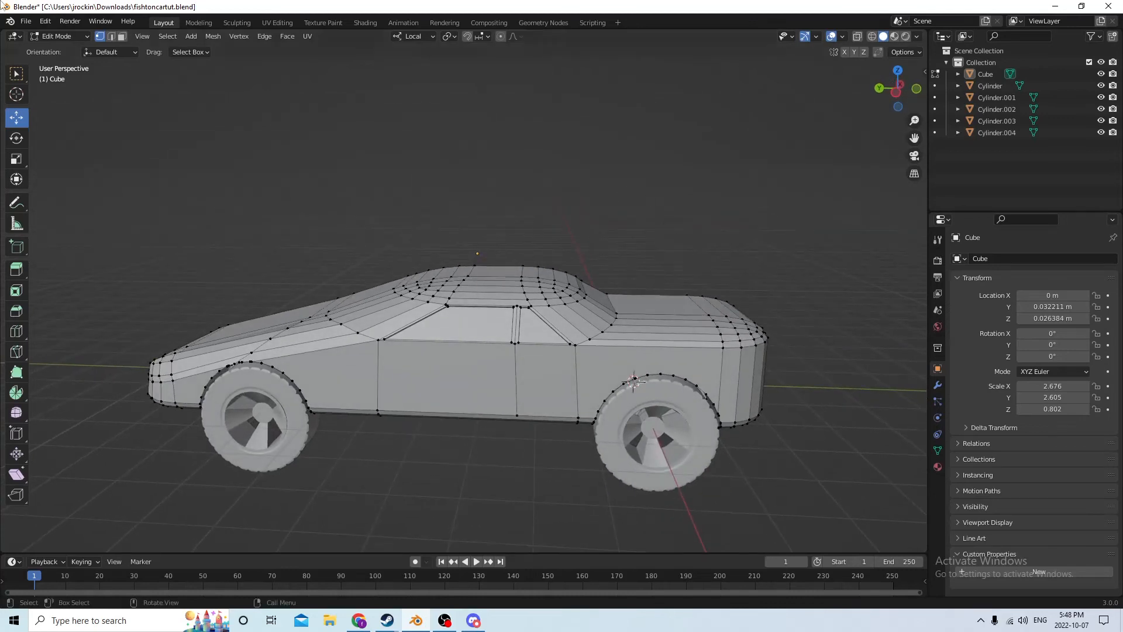
Add one horizontal loop cut around the rear of the body, slid down towards the bottom edge with a factor of about 0.59.
click(121, 36)
middle_drag(644, 308, 359, 385)
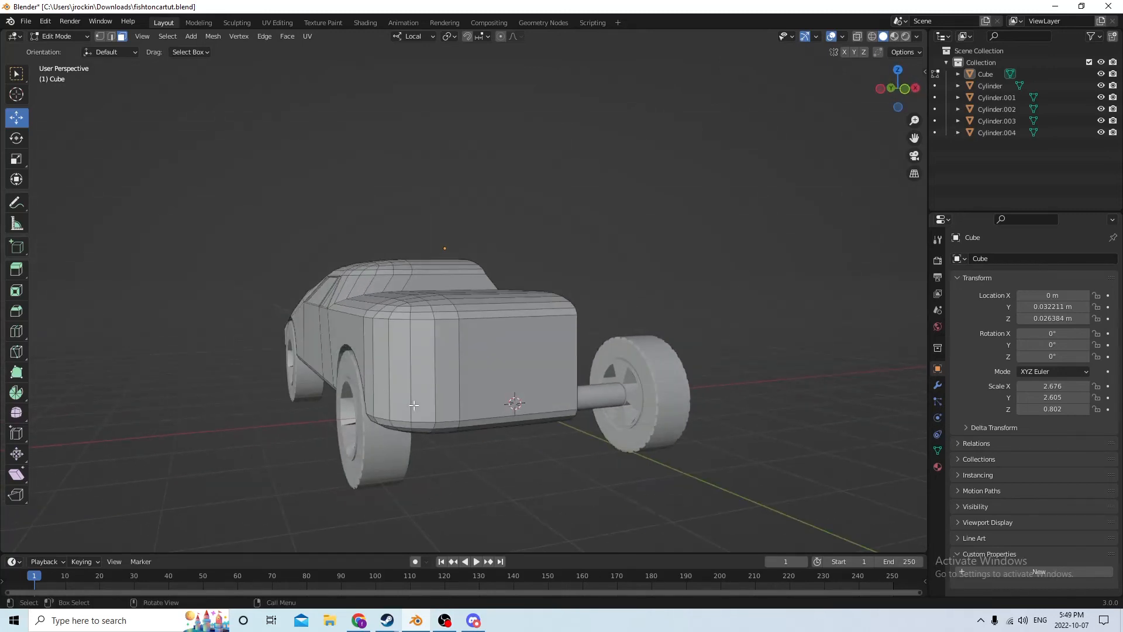
key(ctrl+r)
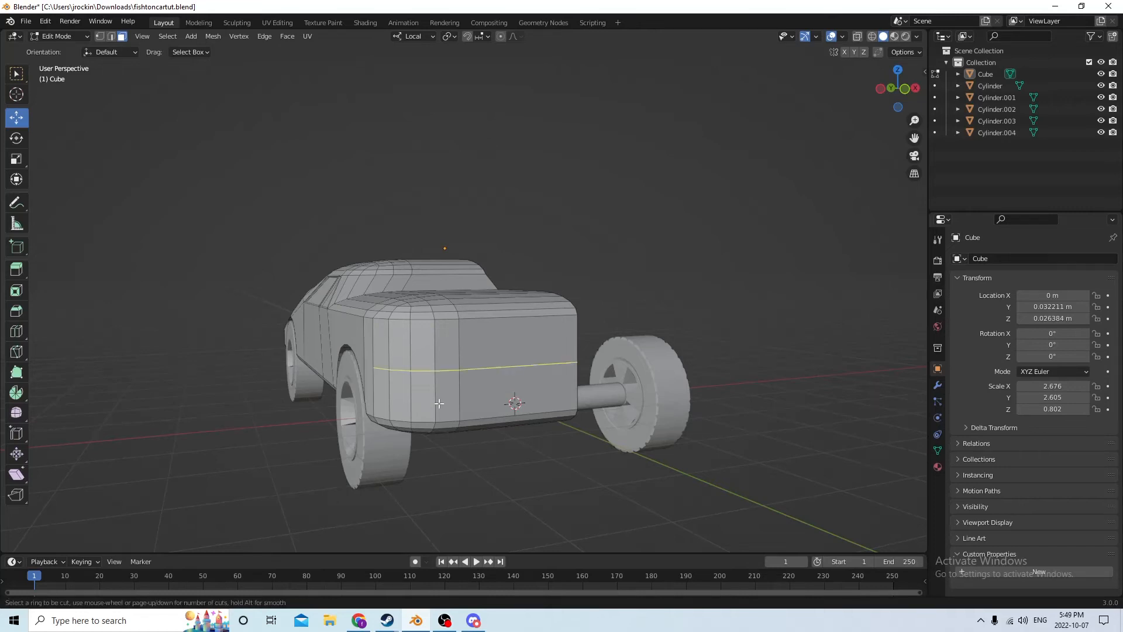
click(425, 397)
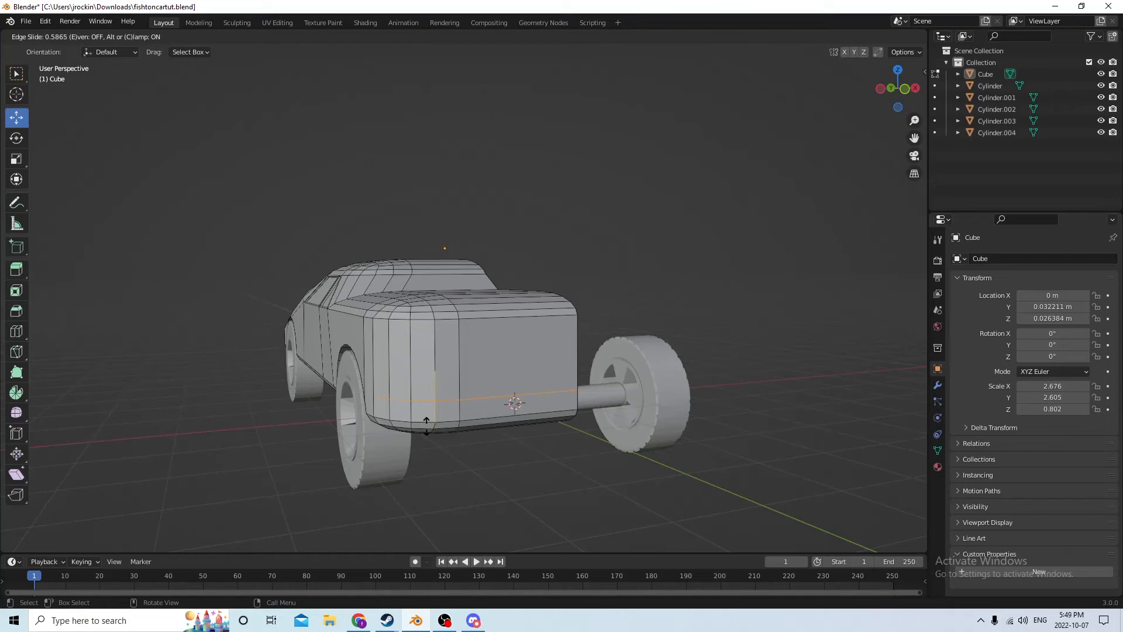
click(426, 421)
click(834, 388)
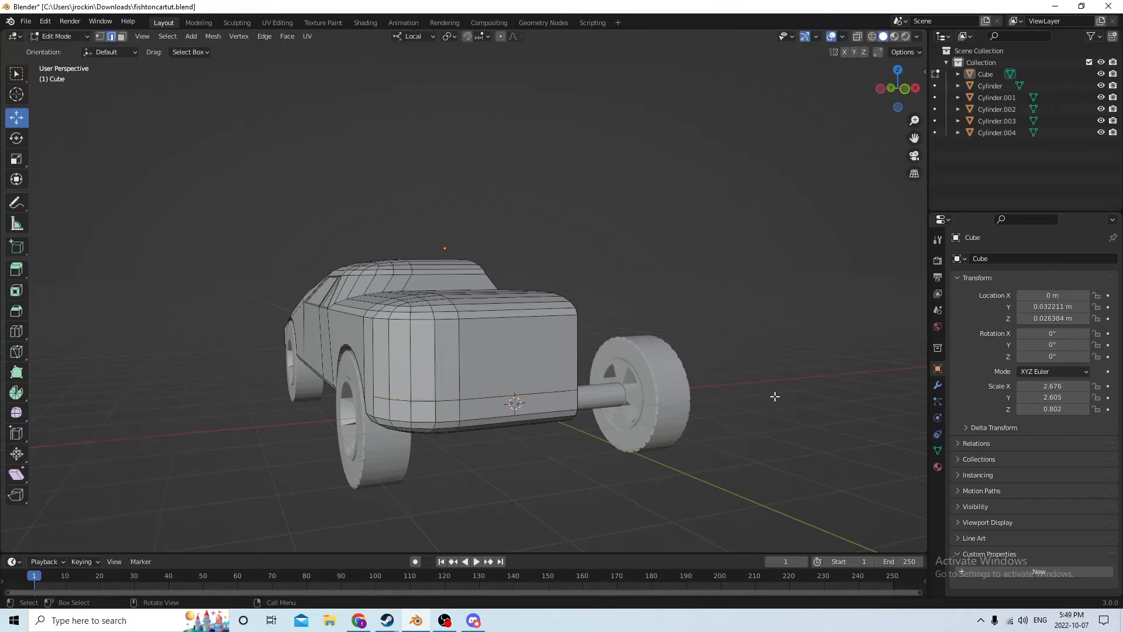
middle_drag(774, 394, 686, 363)
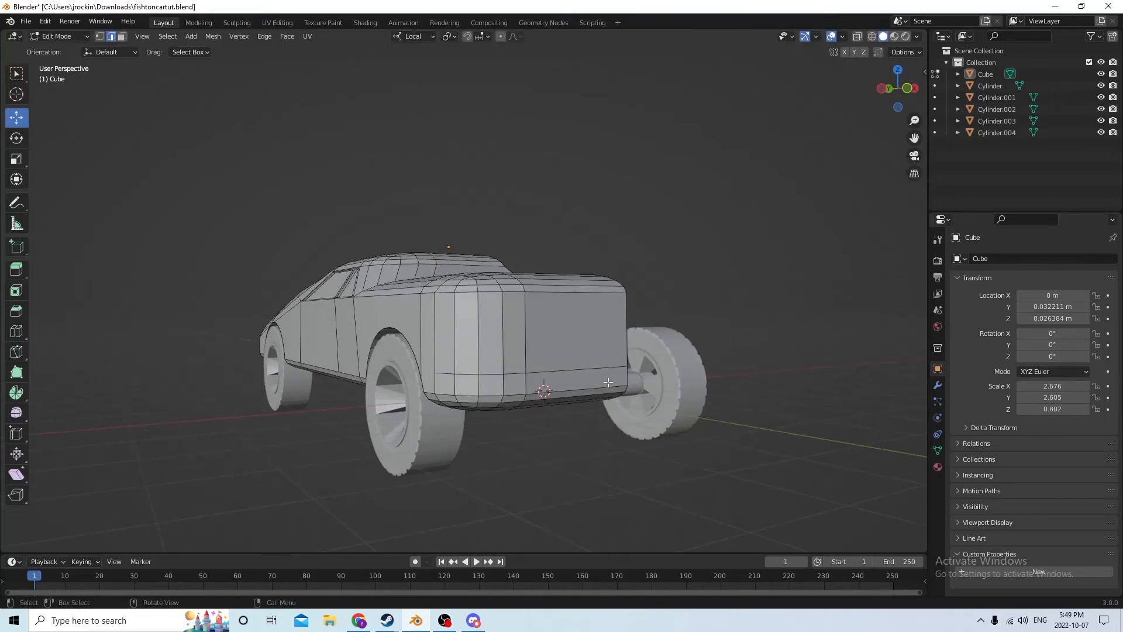
Scale the narrow rear face beside the rounded corner to 0.888 along local Z and 1.419 along local X.
middle_drag(608, 383, 261, 220)
scroll(533, 388, up, 2)
click(369, 390)
click(122, 37)
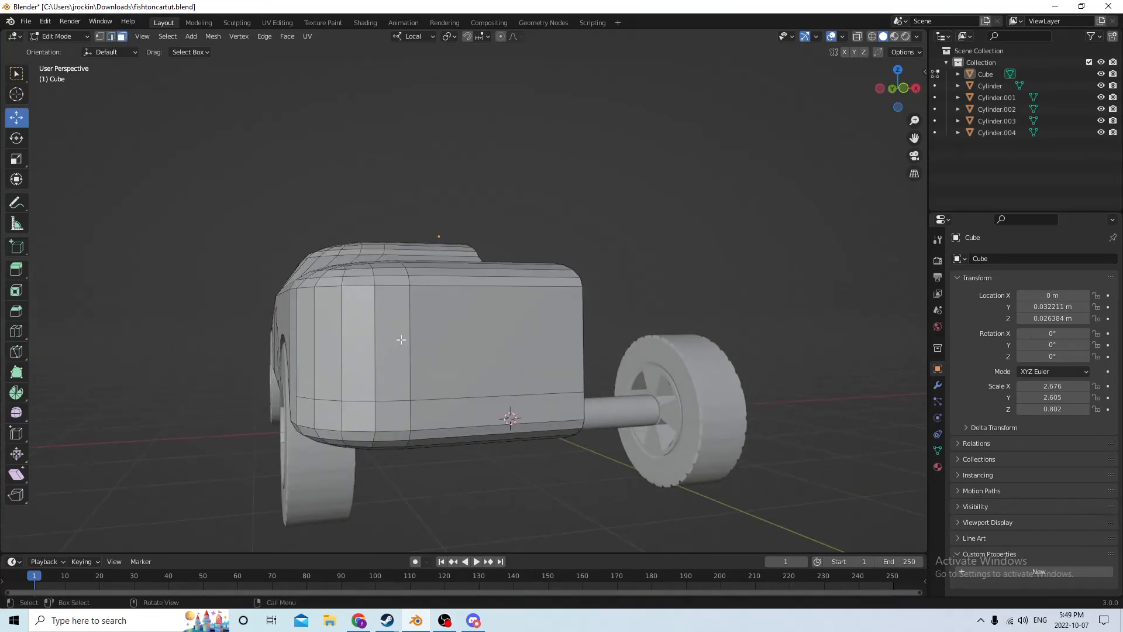
click(400, 341)
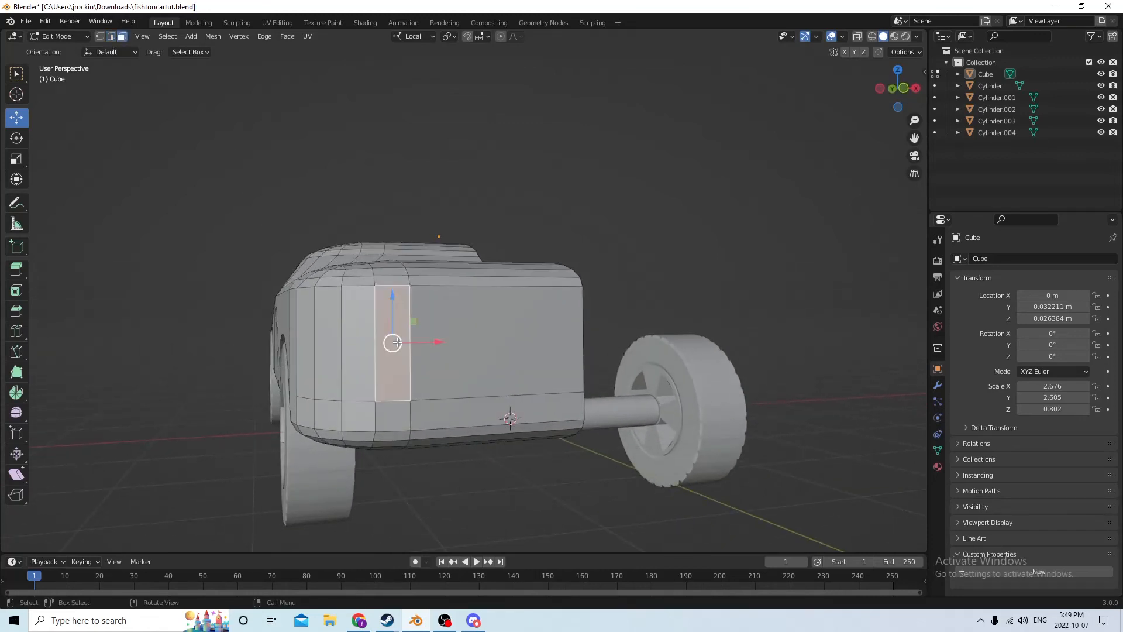
click(17, 159)
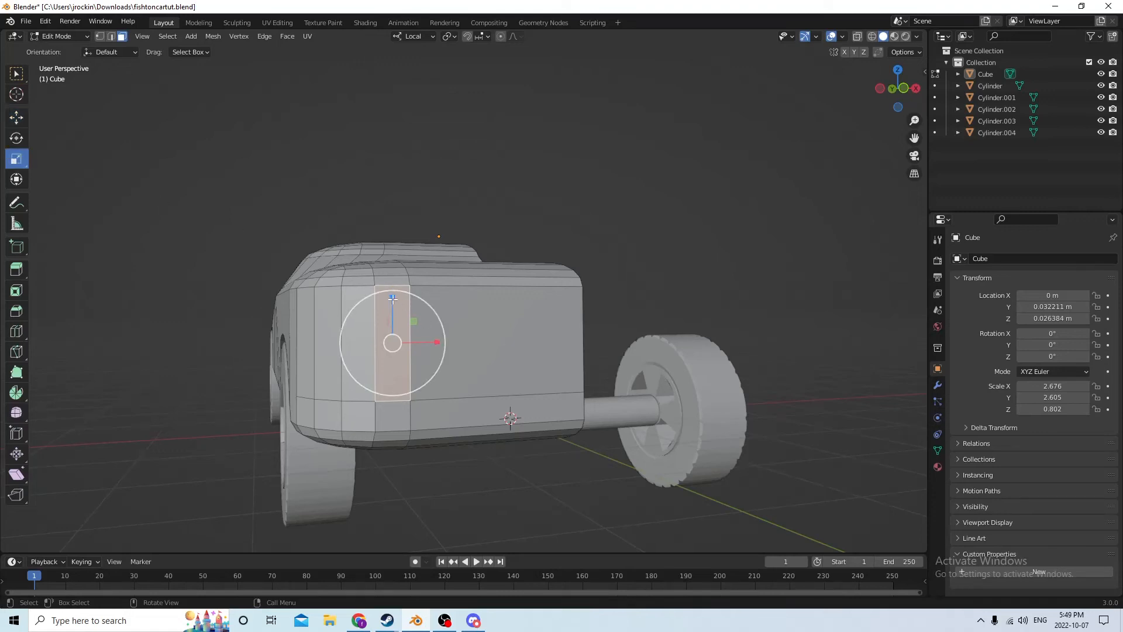
drag(392, 298, 391, 310)
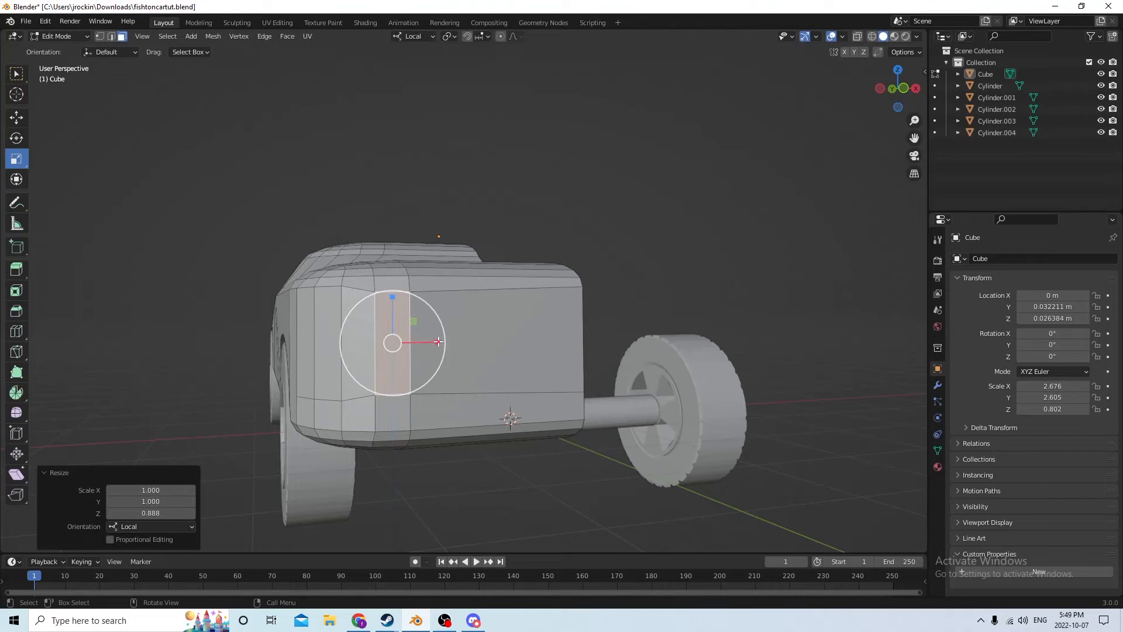
drag(438, 342, 458, 345)
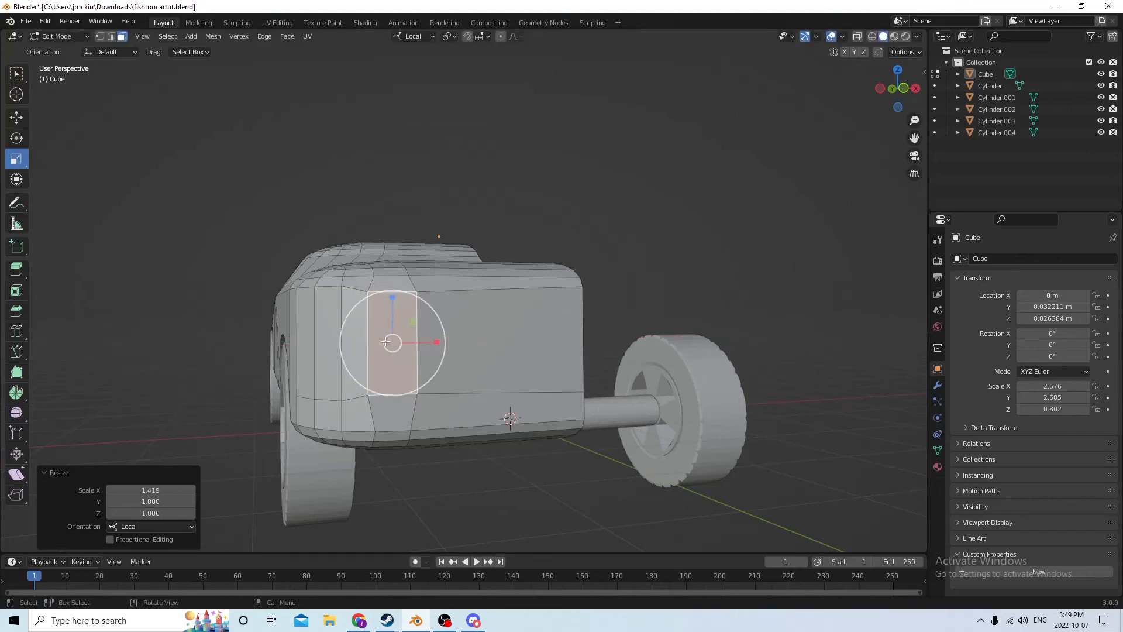
middle_drag(386, 342, 436, 331)
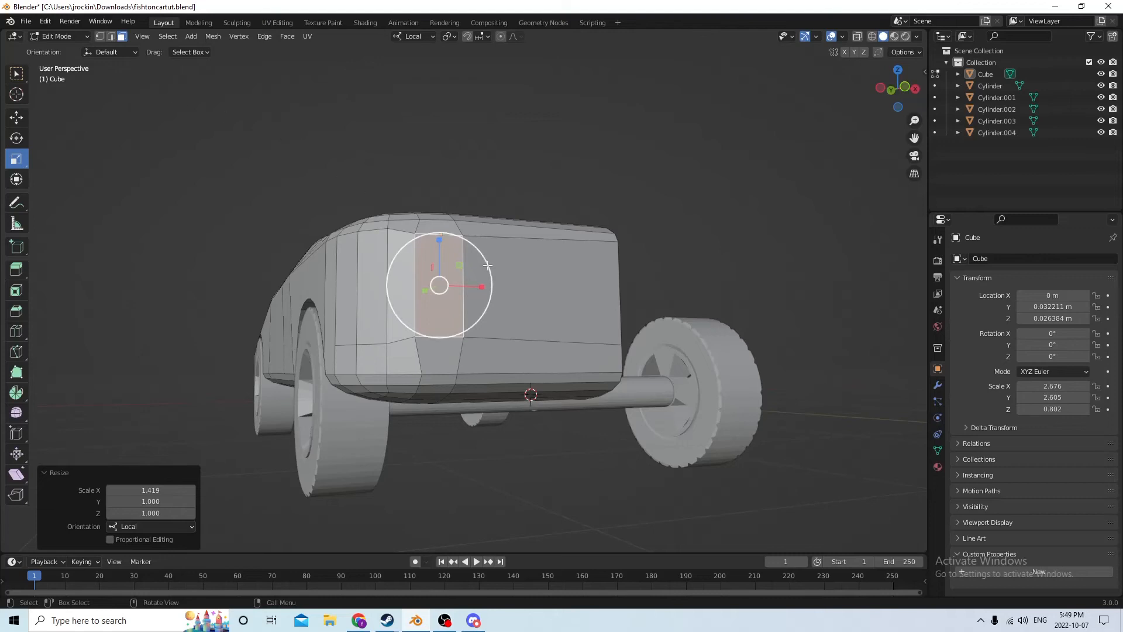
middle_drag(462, 280, 465, 295)
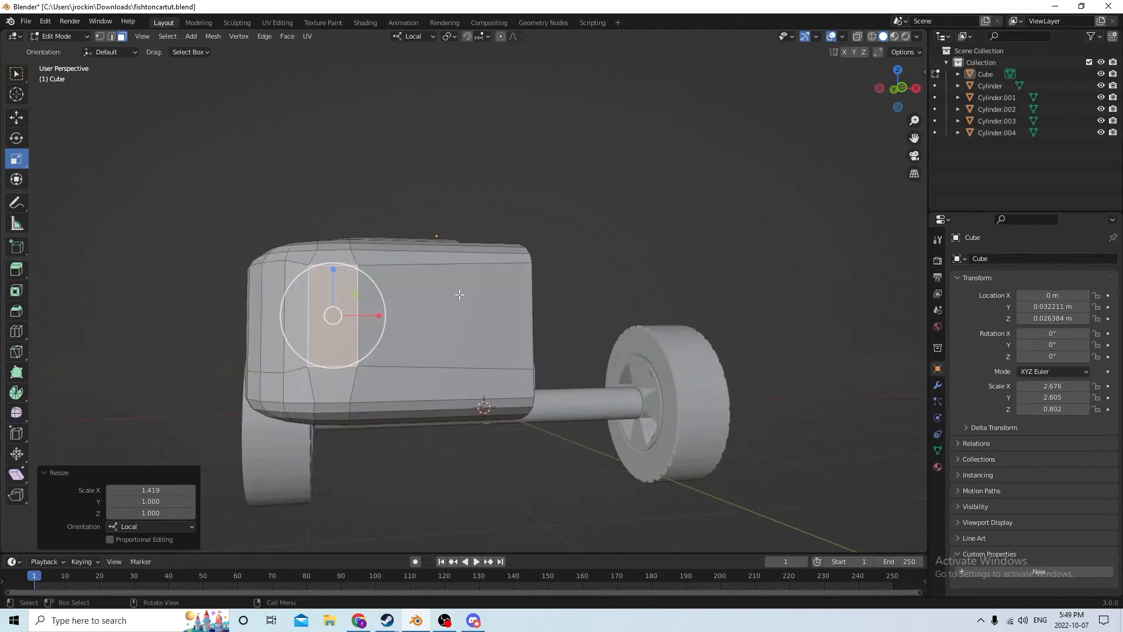
middle_drag(154, 204, 686, 222)
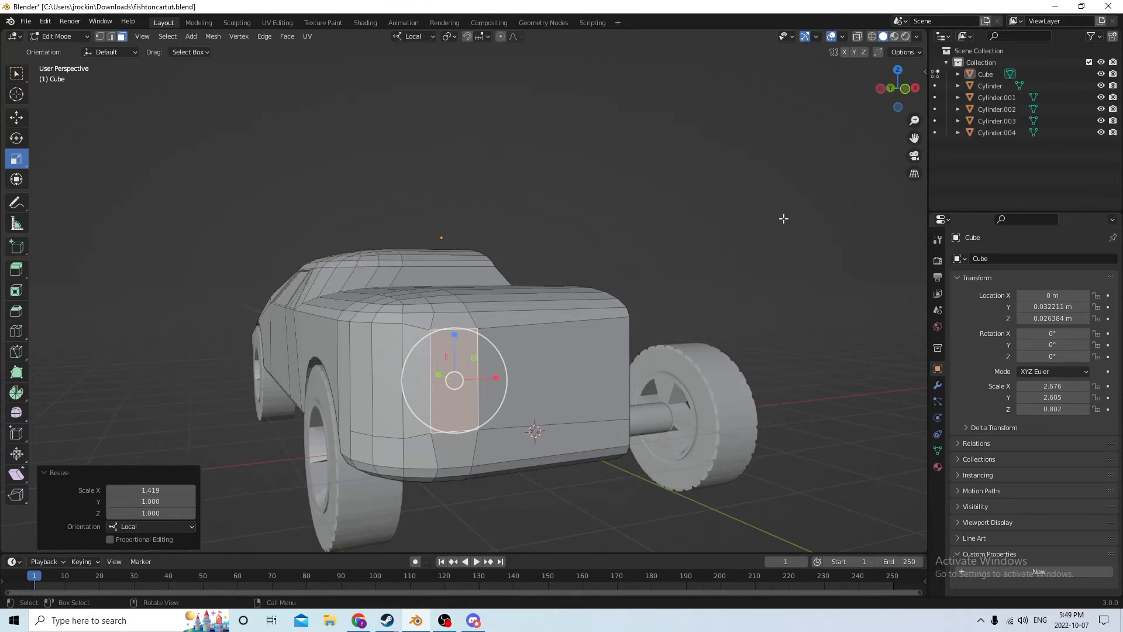
Inset the selected narrow rear face by about 0.00013 m and scale the inset to 0.946 along local Z.
key(i)
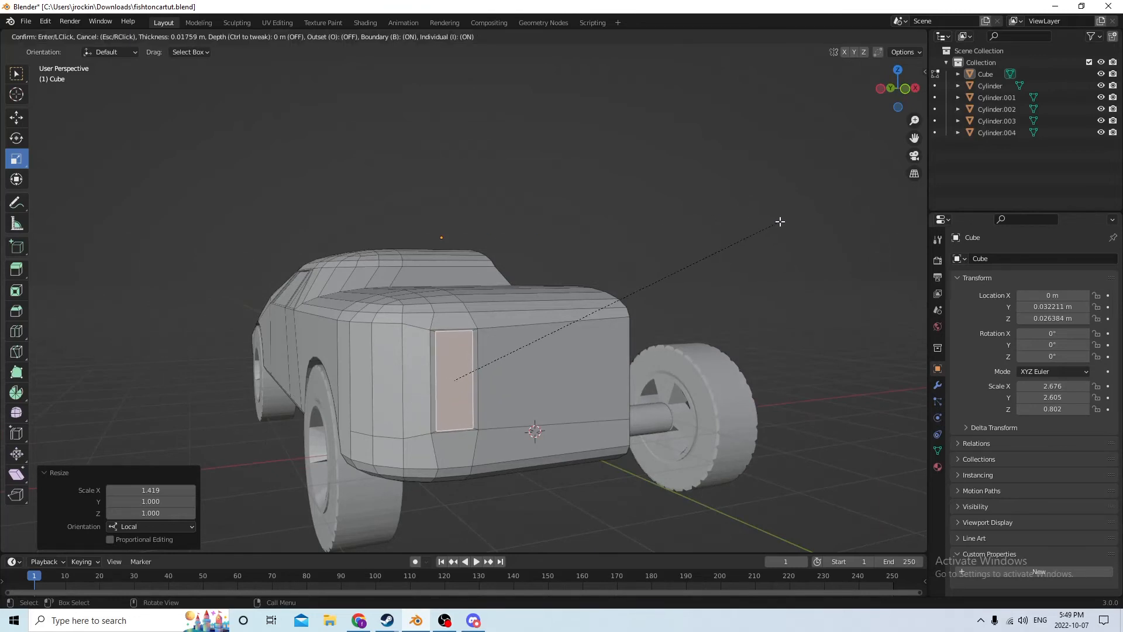
click(693, 200)
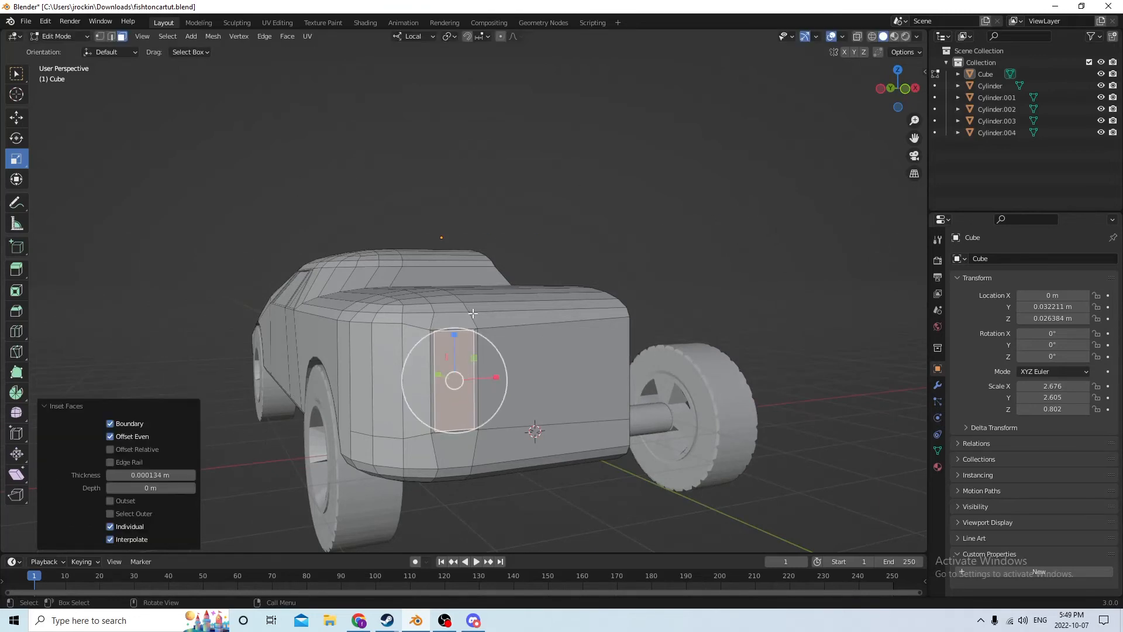
drag(457, 332, 462, 340)
Extrude the inset rear face about 0.0007 m inward along its normal to form a recessed taillight.
middle_drag(468, 346, 739, 487)
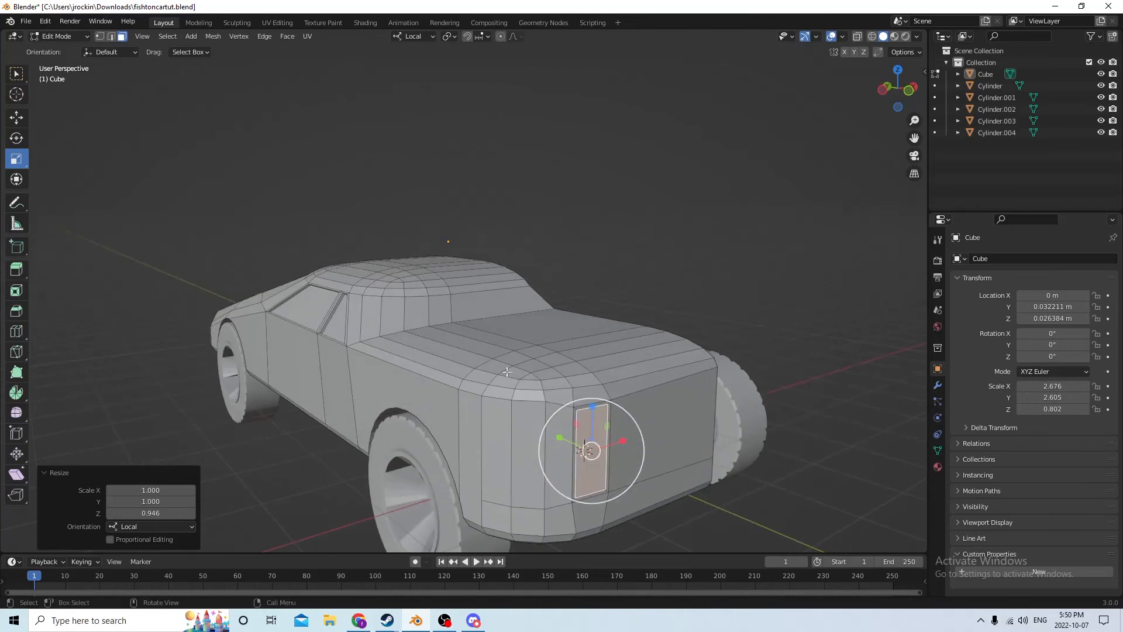
key(e)
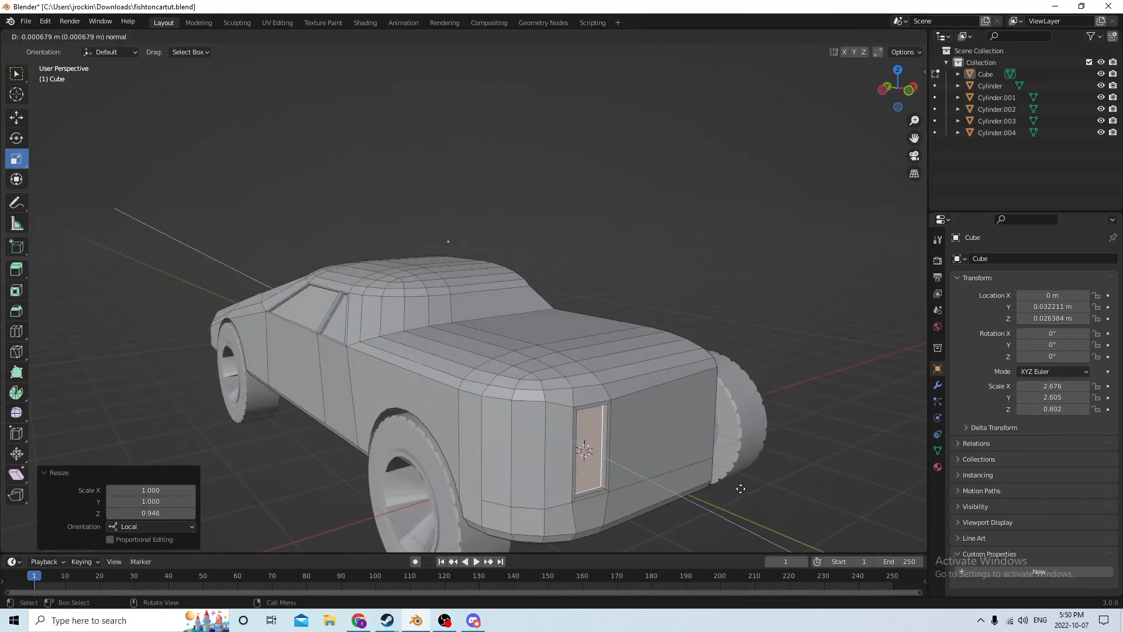
click(740, 489)
middle_drag(741, 488, 752, 318)
click(781, 266)
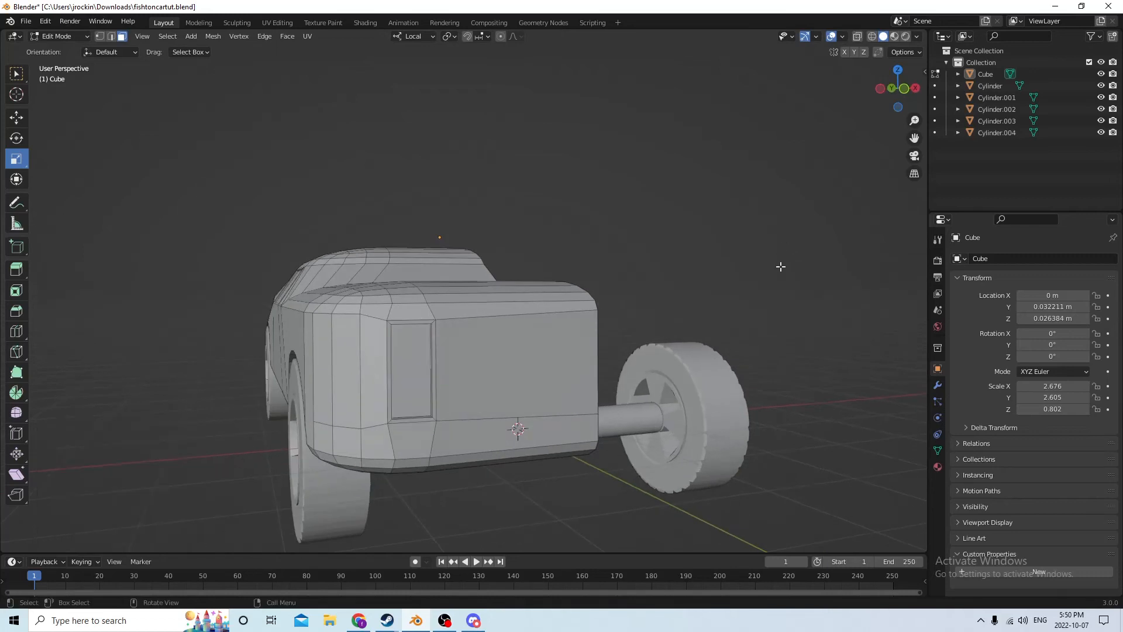
Raise the rear loop-cut vertex at the body's open centre edge about 0.0006 m along local Z.
middle_drag(781, 267, 693, 314)
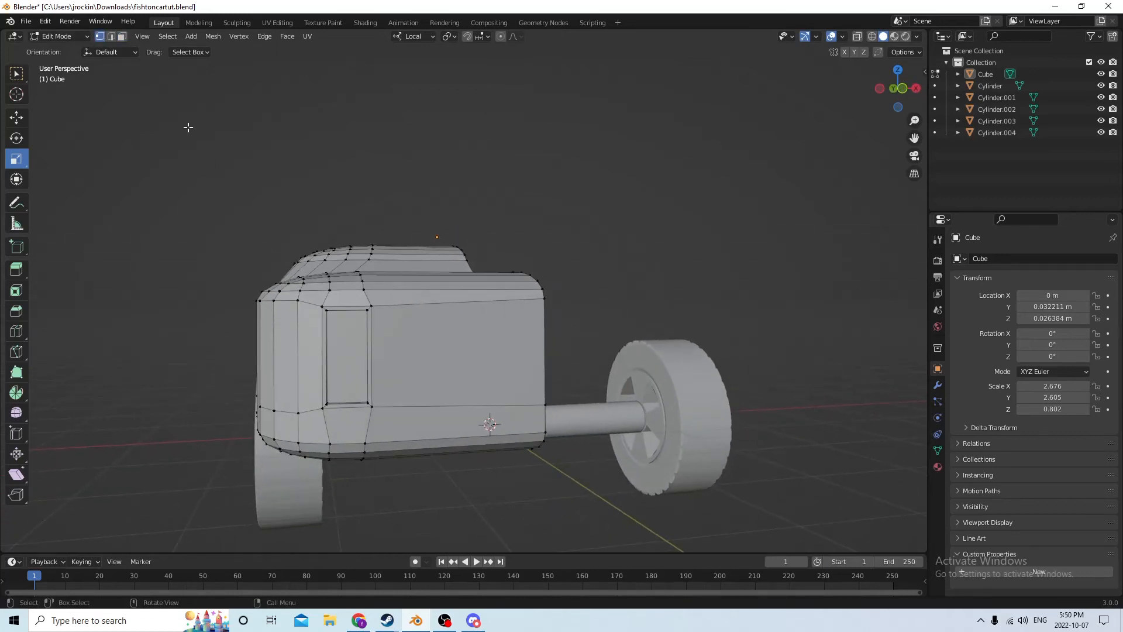
click(545, 405)
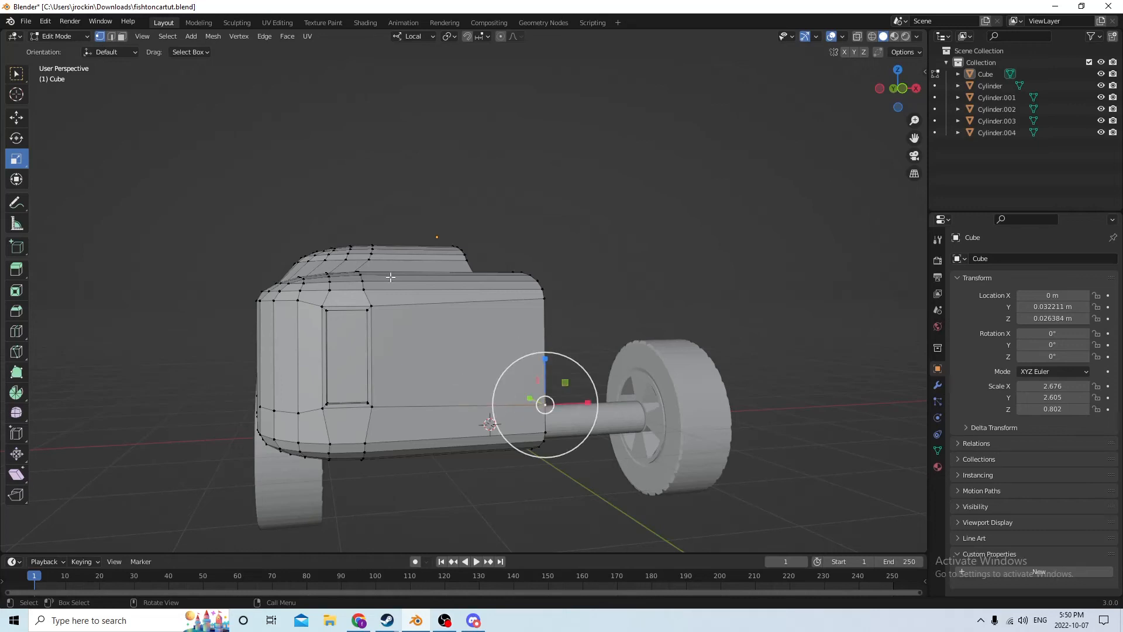
click(16, 117)
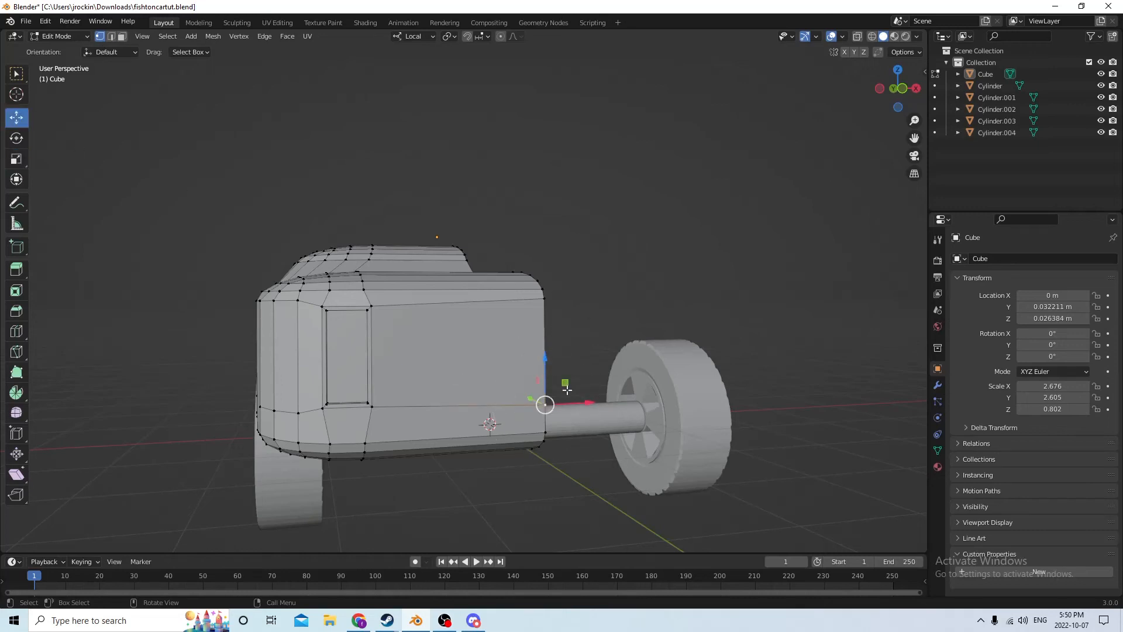
drag(543, 364, 540, 355)
Raise the three neighbouring loop-cut vertices around the rounded rear corner slightly along local Z.
middle_drag(541, 355, 600, 365)
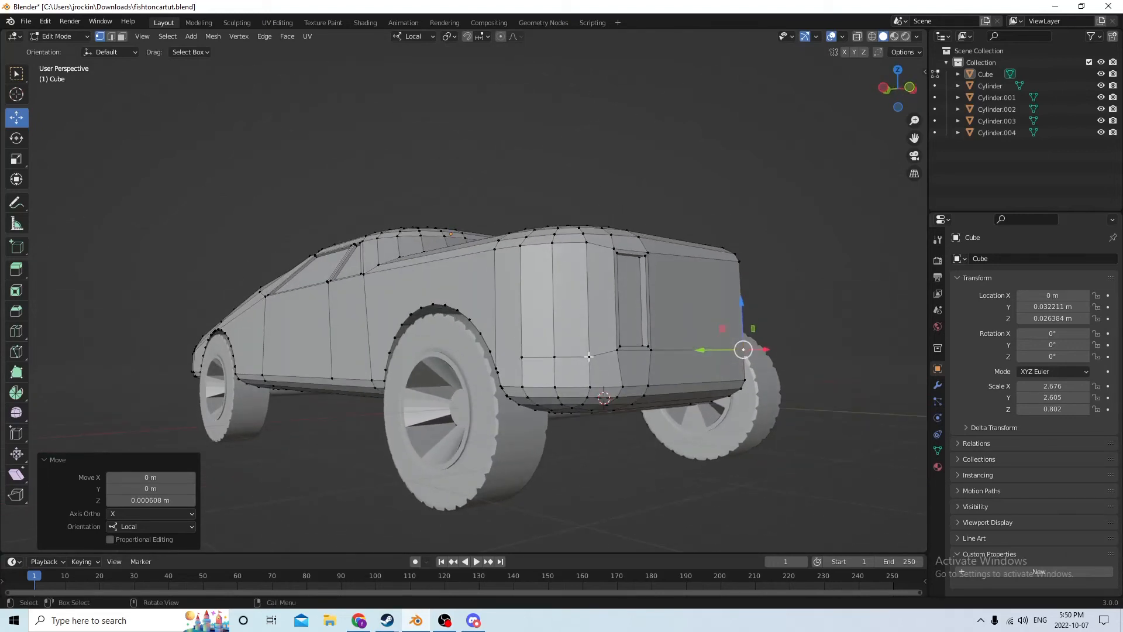
click(588, 356)
shift+click(554, 356)
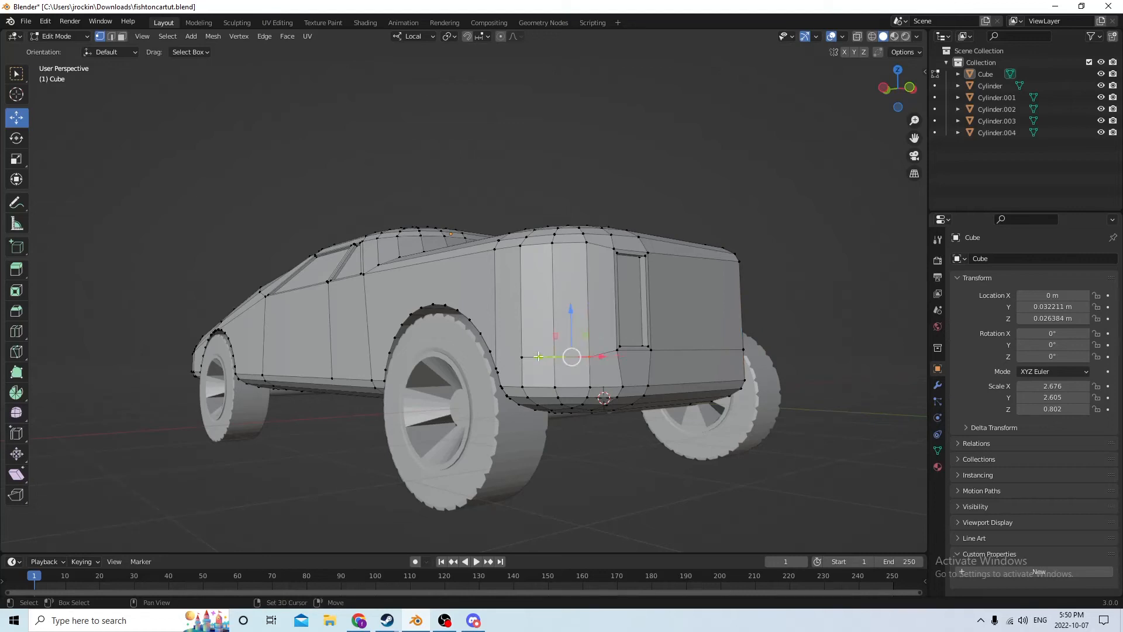
shift+click(519, 356)
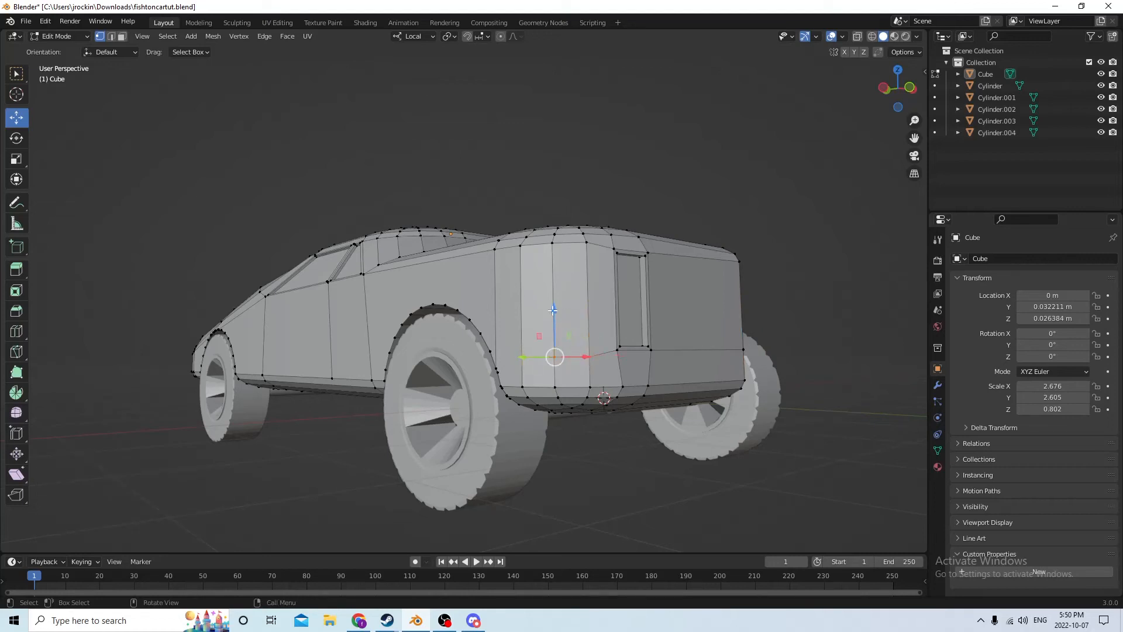
drag(553, 310, 551, 304)
mouse_move(674, 306)
middle_down()
mouse_move(652, 313)
mouse_move(662, 301)
middle_up()
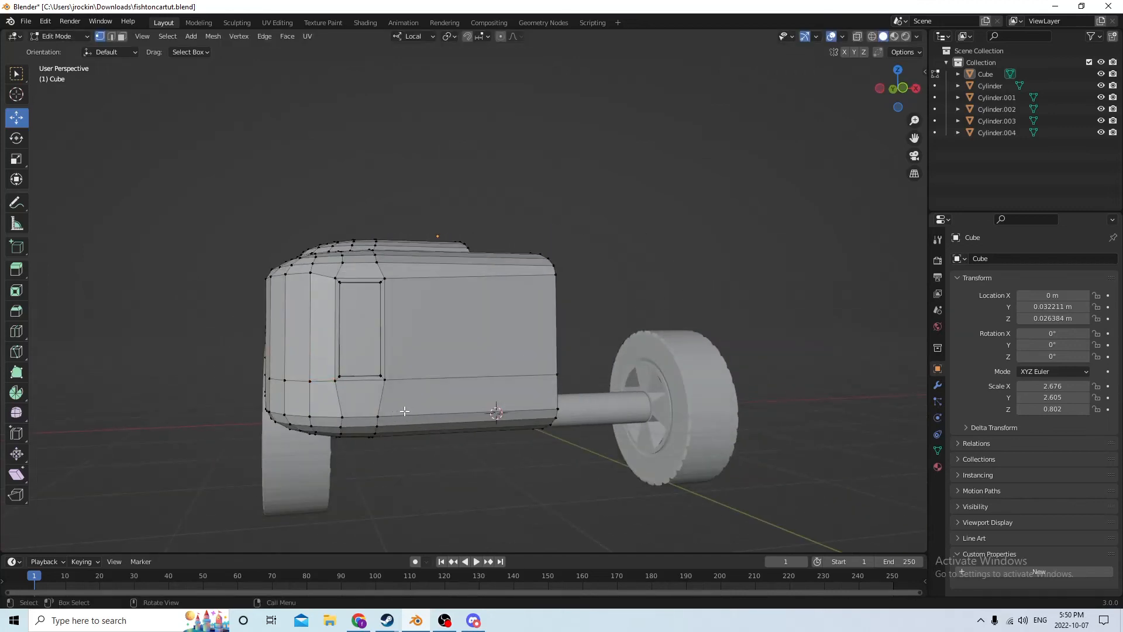
Move the outer vertex of the front corner strip's lower horizontal edge about 0.00018 m along local X.
middle_drag(567, 276, 257, 330)
scroll(560, 328, up, 2)
middle_drag(401, 351, 490, 353)
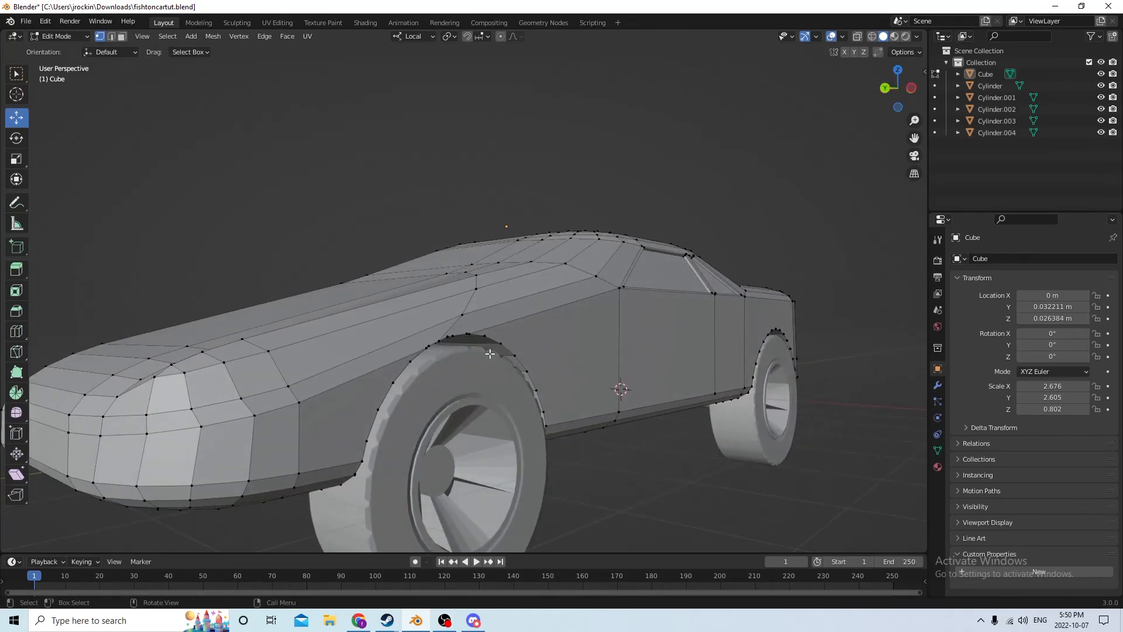
middle_drag(281, 431, 324, 429)
scroll(323, 429, up, 2)
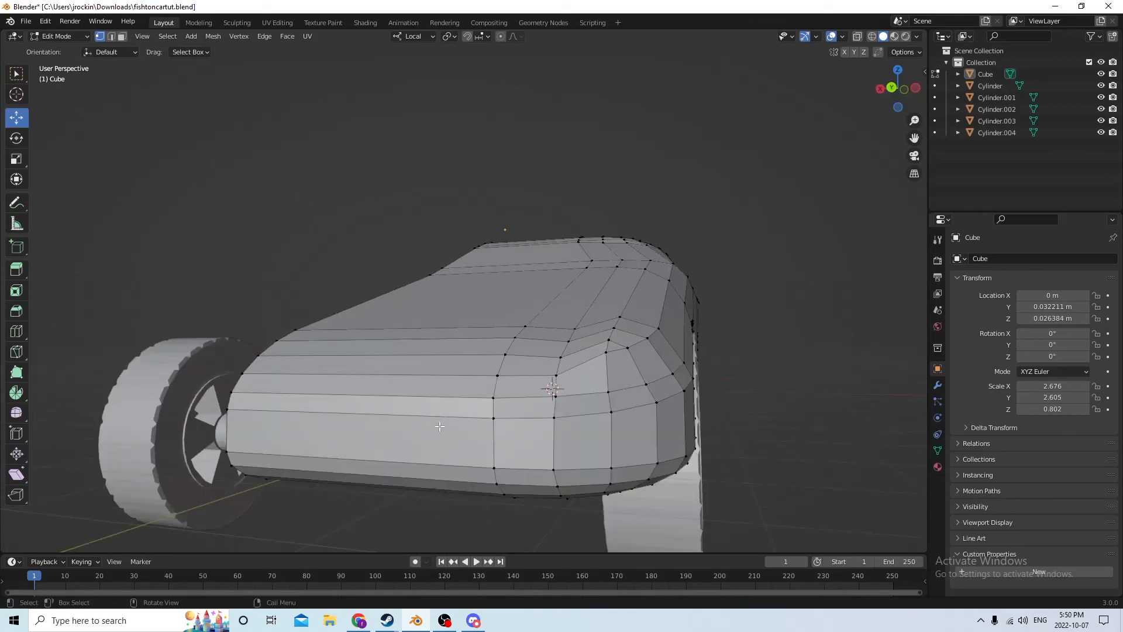
click(604, 389)
click(124, 39)
click(608, 414)
drag(562, 409, 555, 408)
Move the inner vertex of the front corner strip's upper horizontal edge about 0.00012 m along local X.
middle_drag(556, 408, 583, 390)
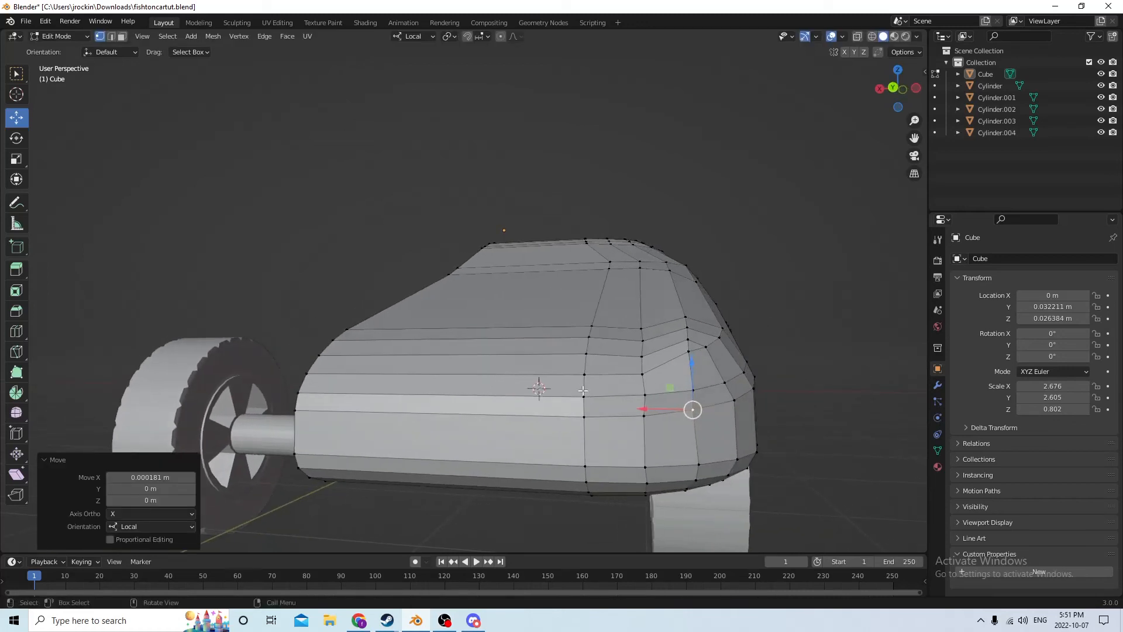
click(644, 396)
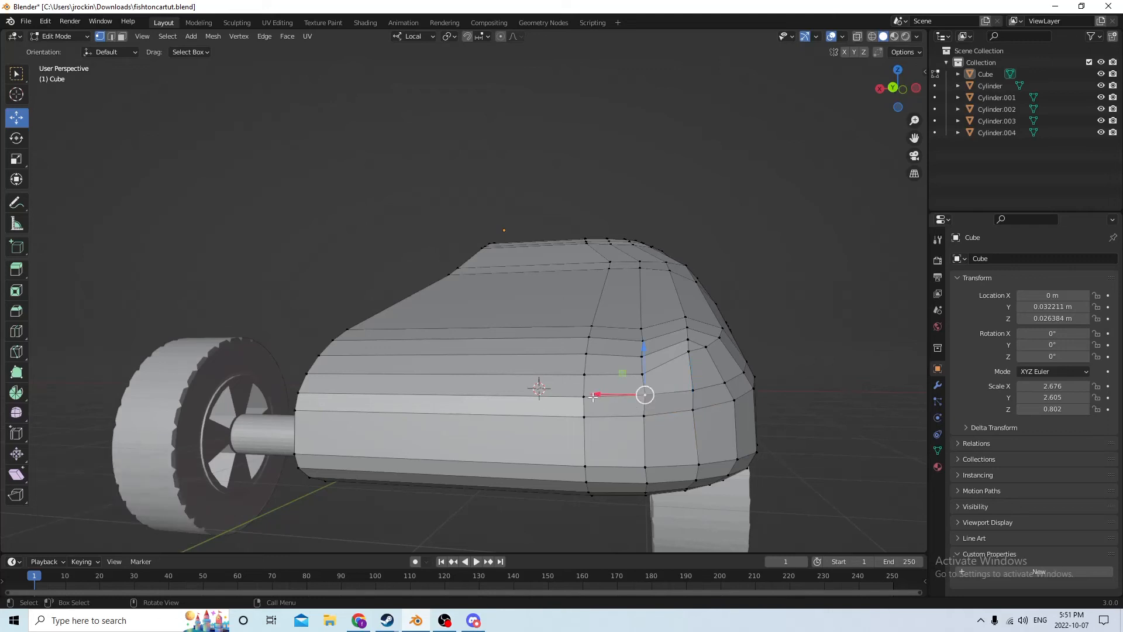
drag(592, 396, 588, 397)
Dissolve the two short horizontal edges in the front corner strip to merge its faces into one headlight face.
middle_drag(588, 396, 562, 394)
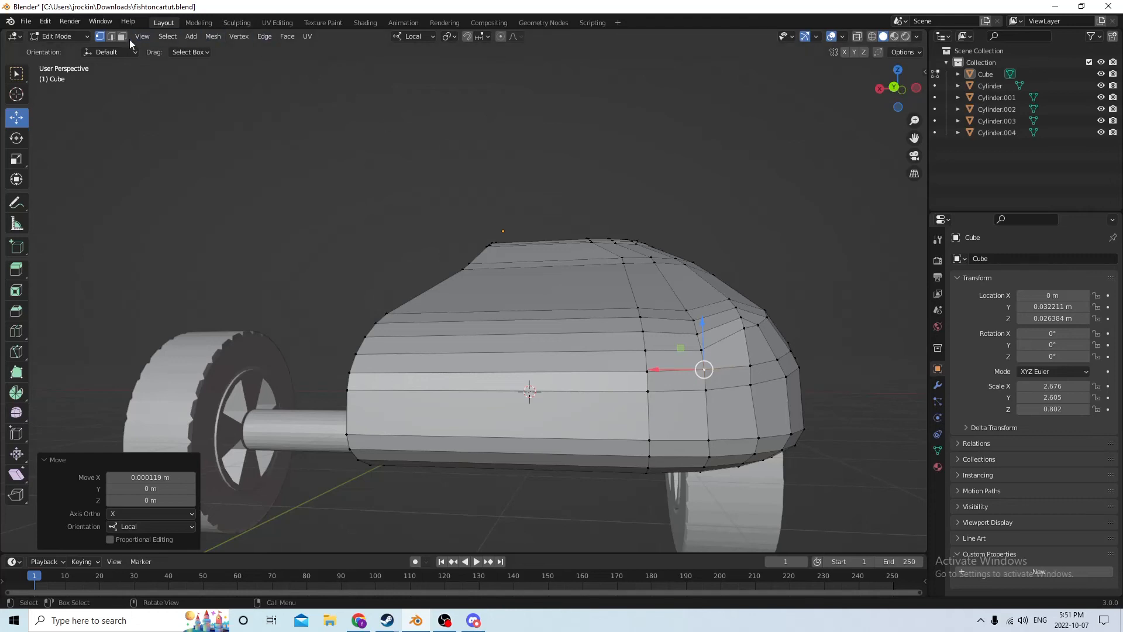
key(2)
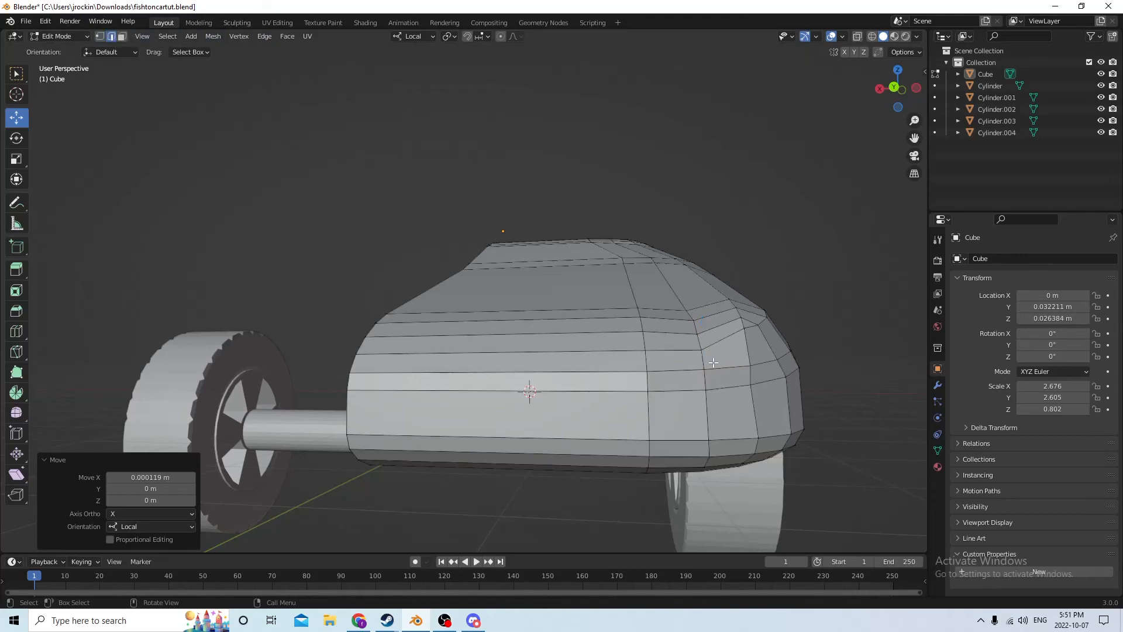
click(730, 366)
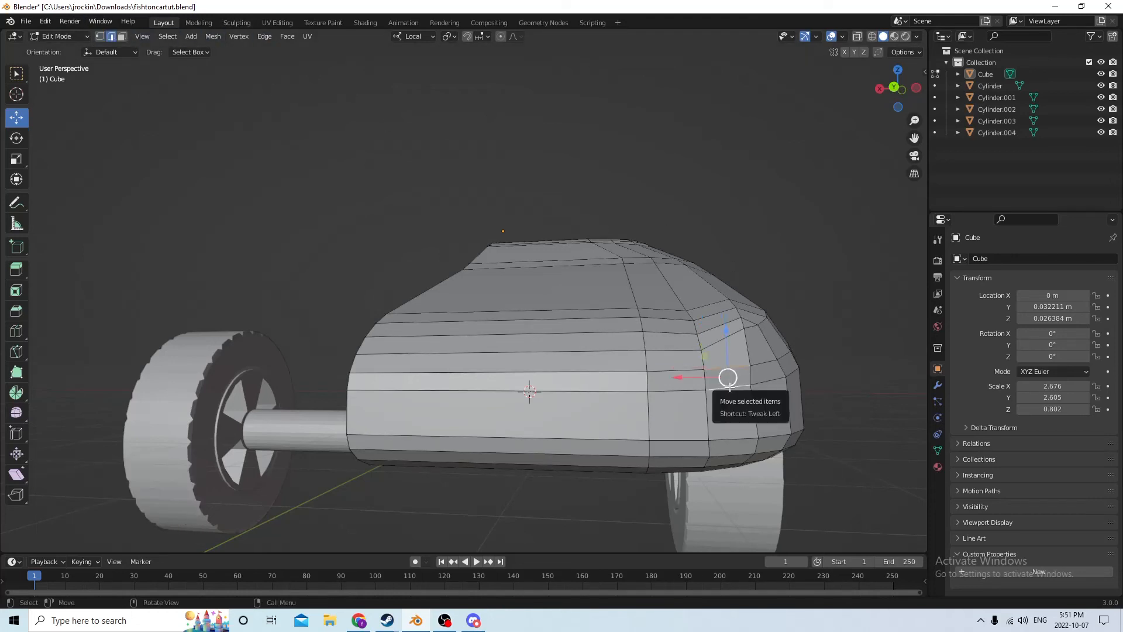
key(x)
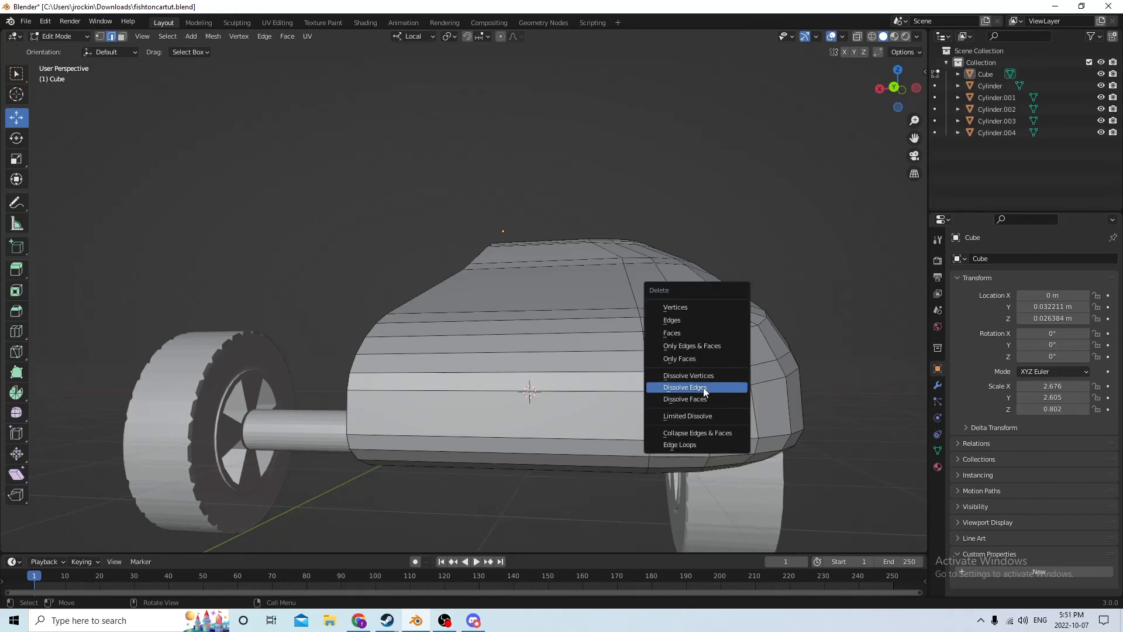
click(704, 392)
mouse_move(830, 375)
middle_down()
mouse_move(785, 366)
mouse_move(860, 353)
mouse_move(815, 359)
mouse_move(827, 367)
middle_up()
scroll(805, 368, up, 3)
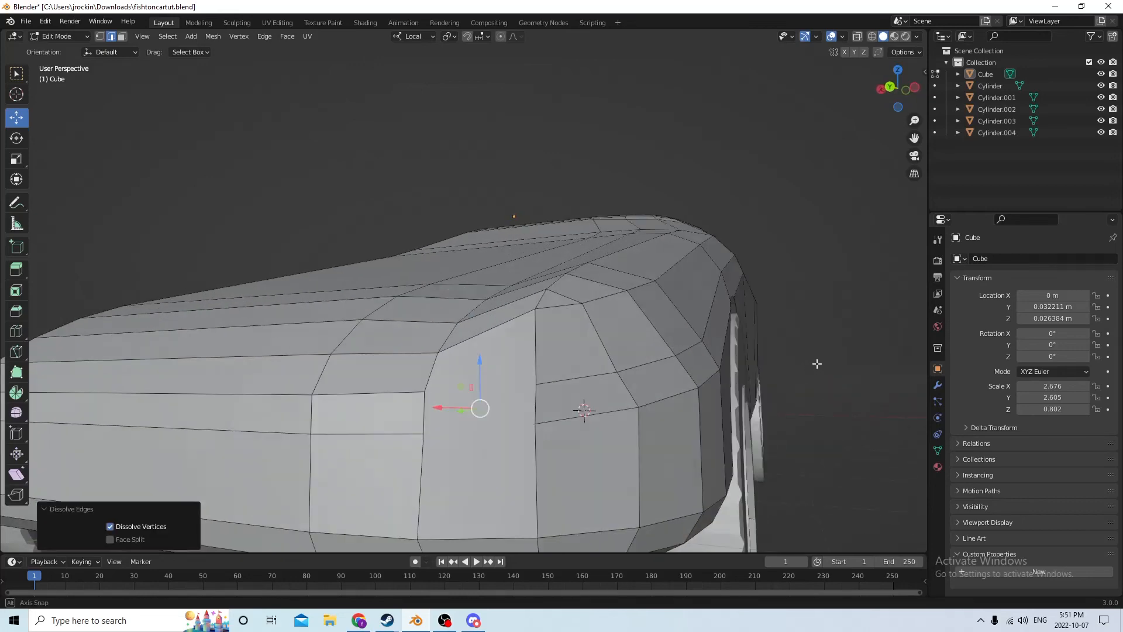
scroll(817, 364, down, 4)
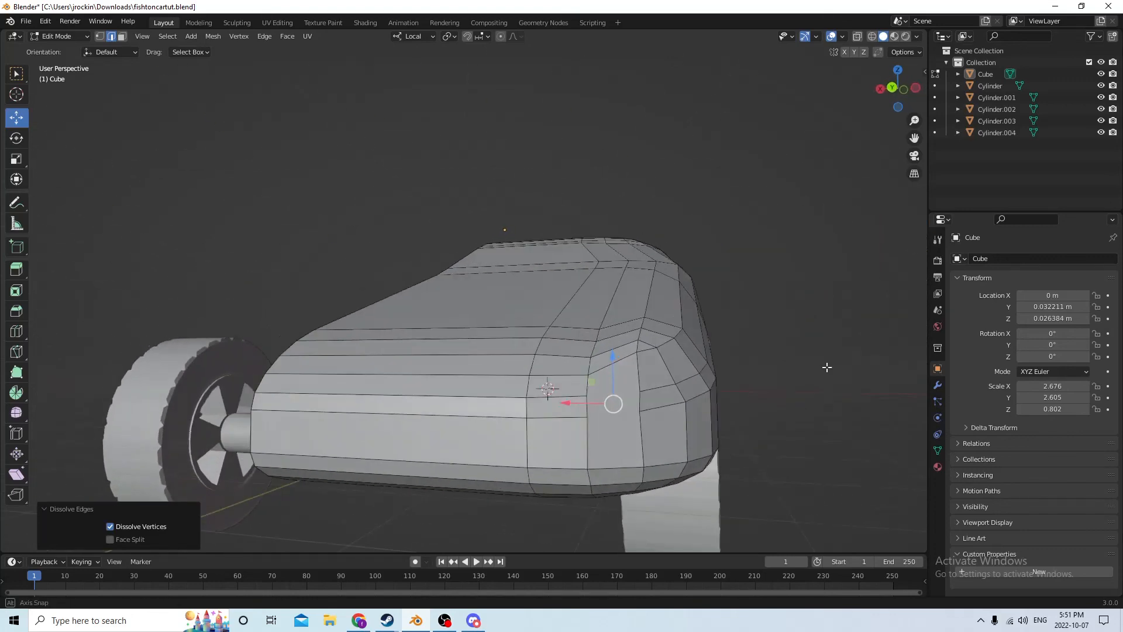
Inset the merged headlight face on the front corner by about 0.00009 m.
click(122, 37)
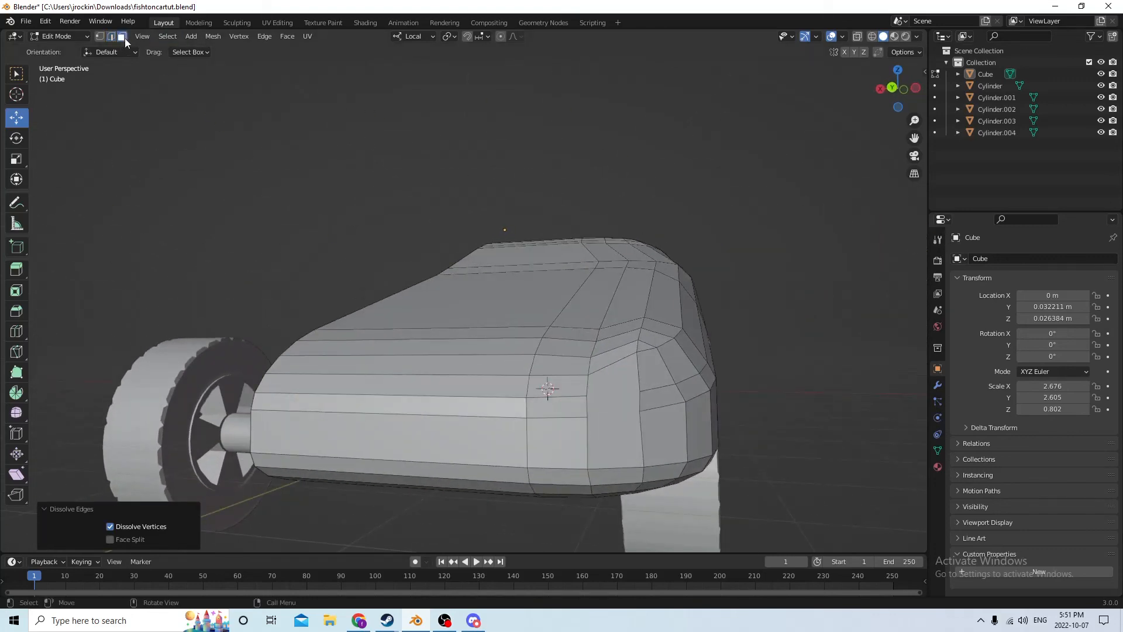
click(611, 402)
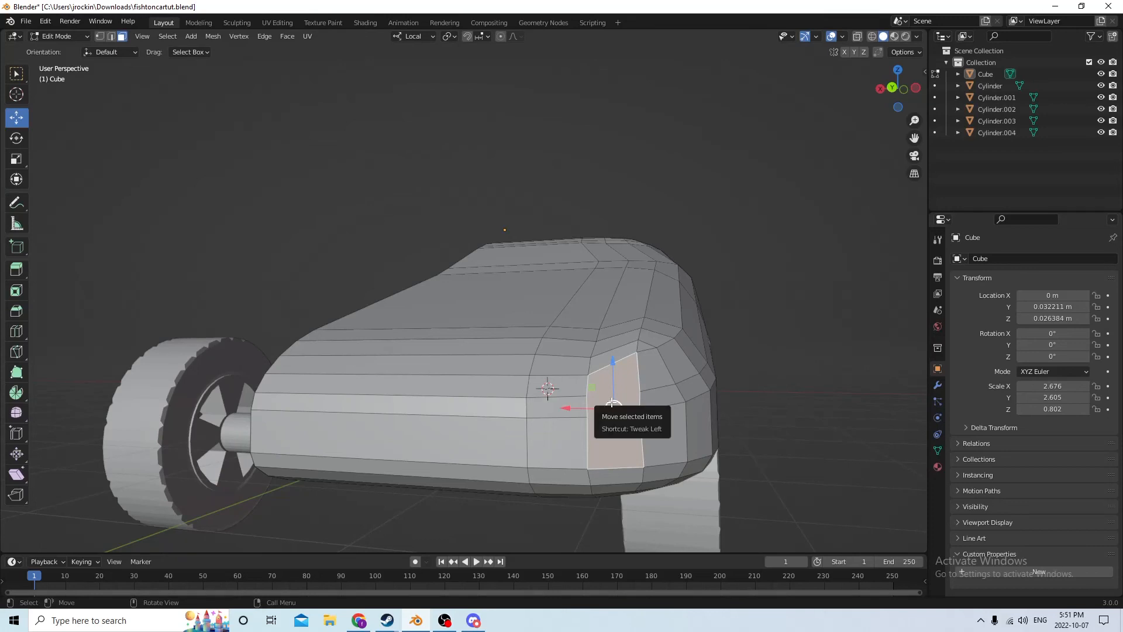
middle_drag(611, 402, 199, 361)
key(e)
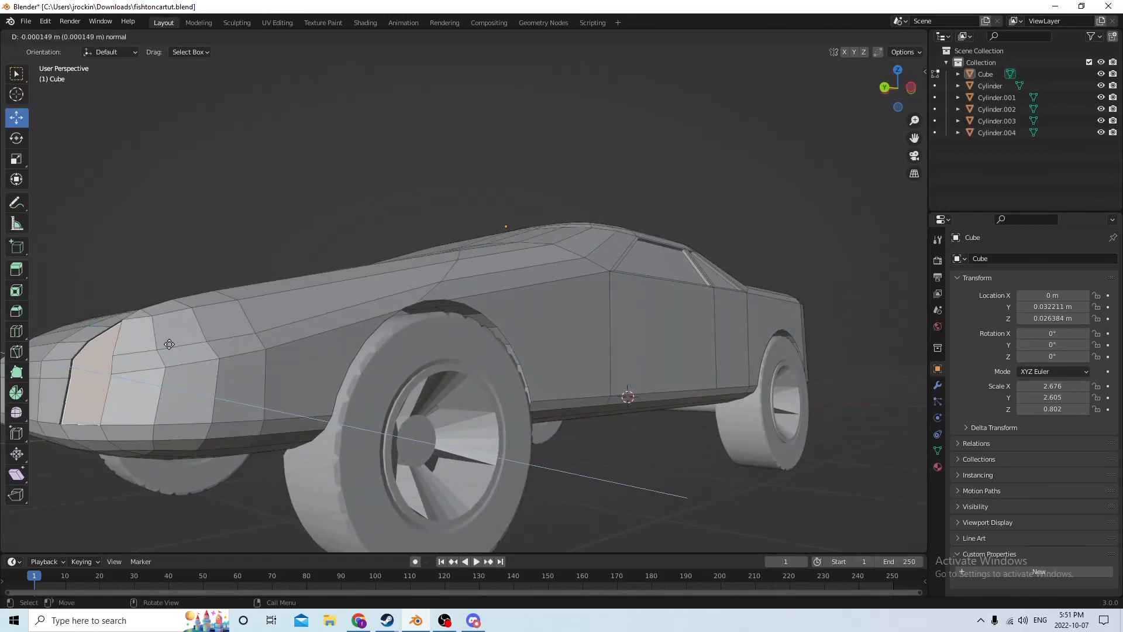
right_click(169, 344)
middle_drag(169, 344, 218, 357)
key(i)
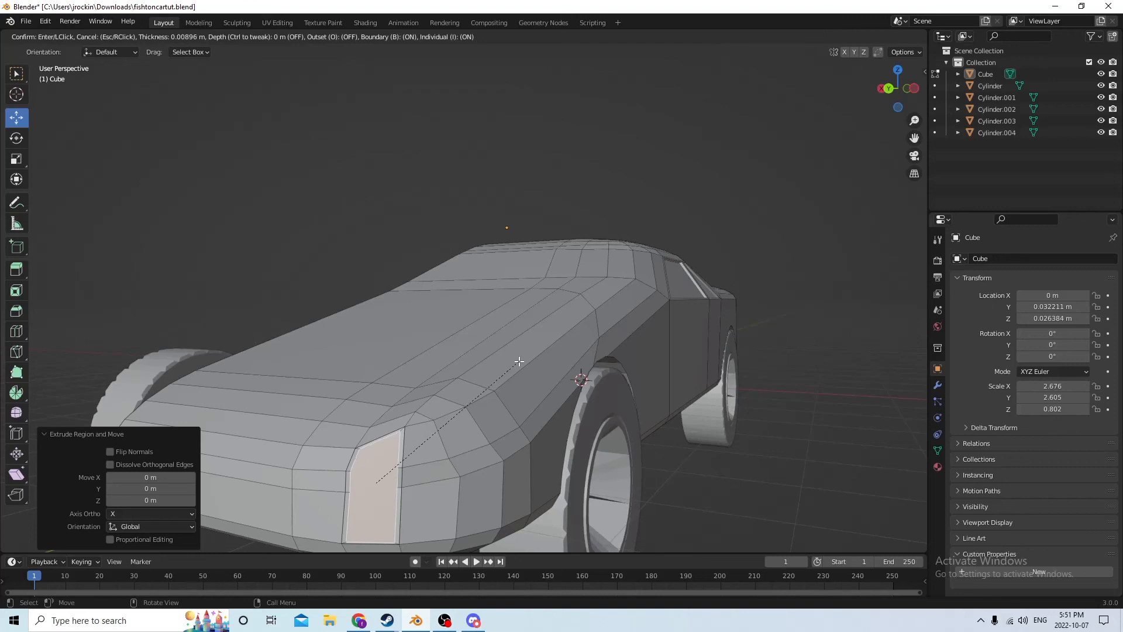
click(518, 360)
Extrude the inset headlight face about 0.0005 m inward along its normal.
middle_drag(518, 360, 507, 356)
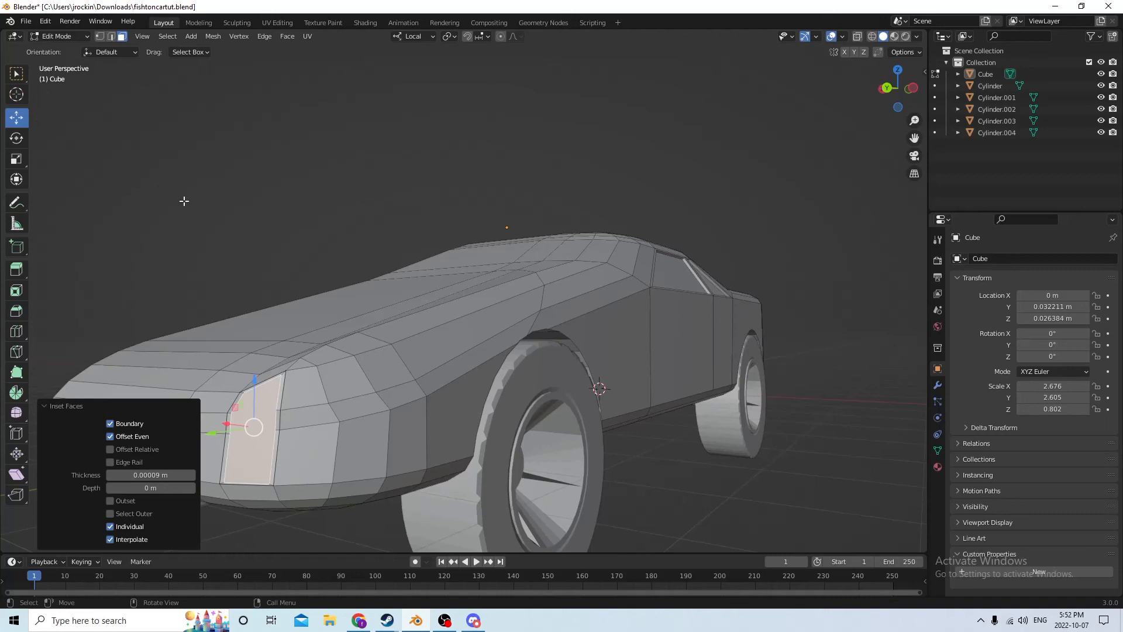
key(e)
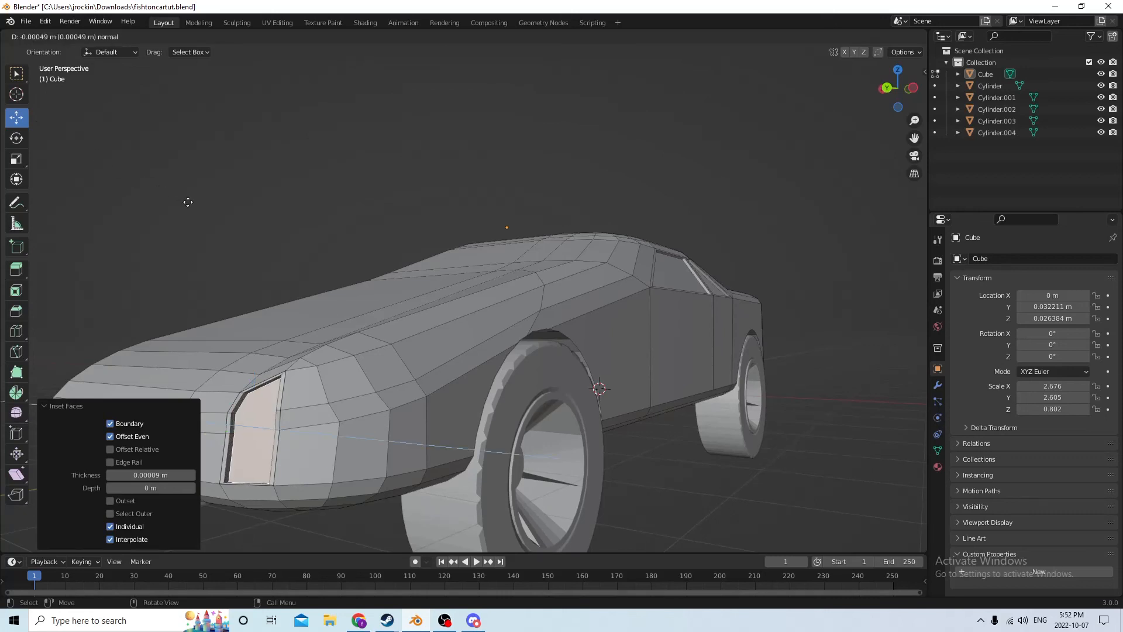
click(188, 202)
middle_drag(187, 202, 623, 237)
click(710, 221)
Return to Object Mode, add a Mirror modifier on the X axis to the car body, and apply it.
scroll(692, 211, up, 1)
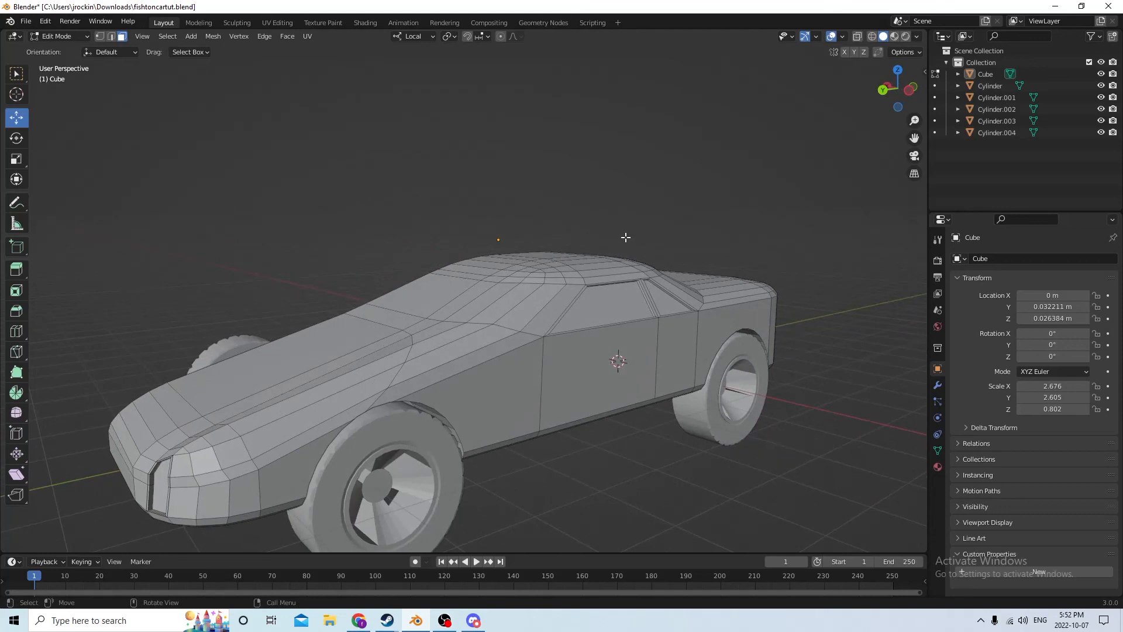
key(Tab)
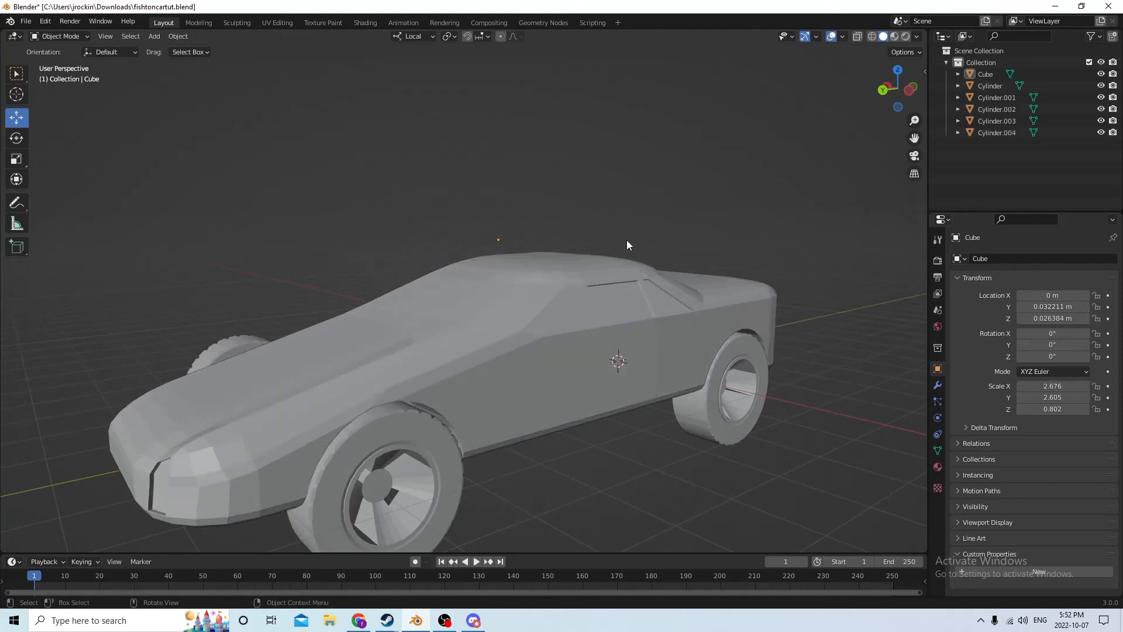
click(937, 386)
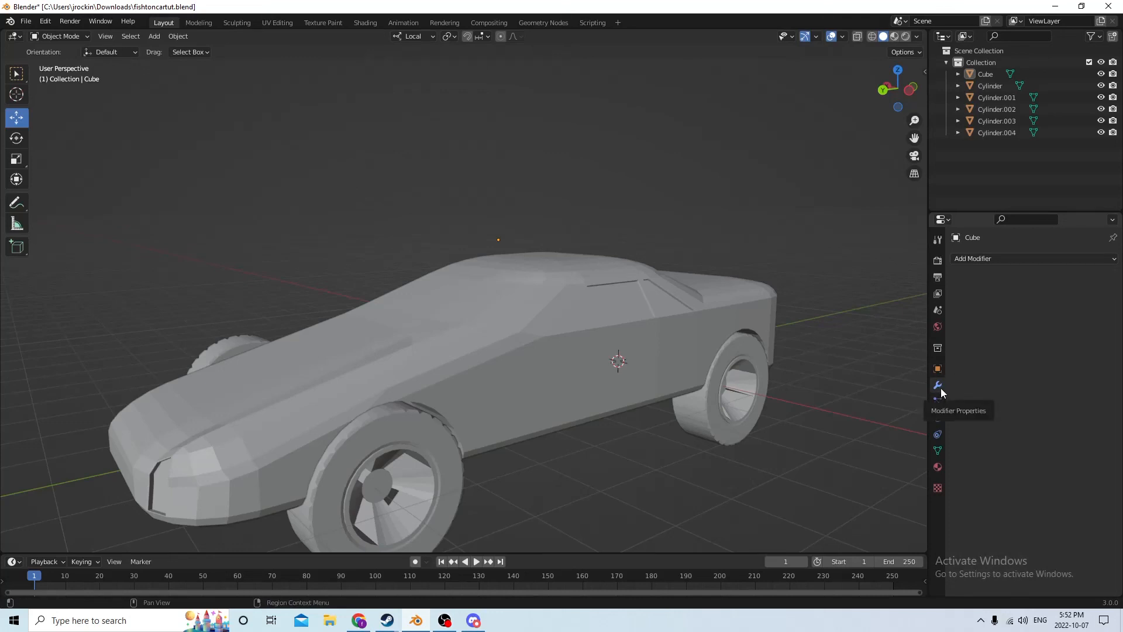
click(998, 261)
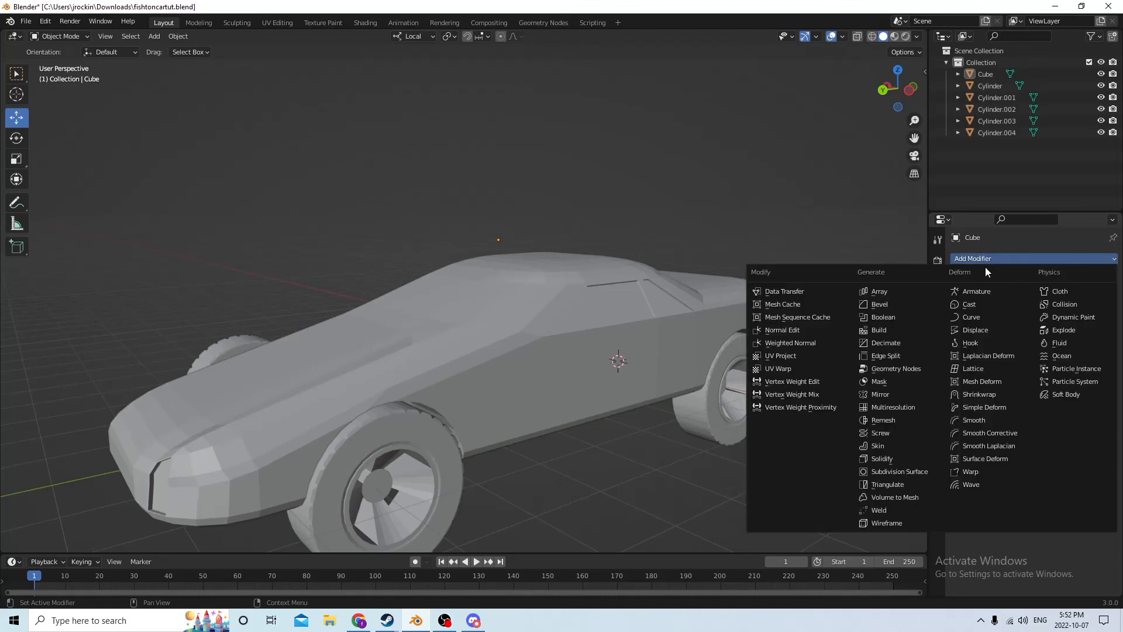
click(874, 395)
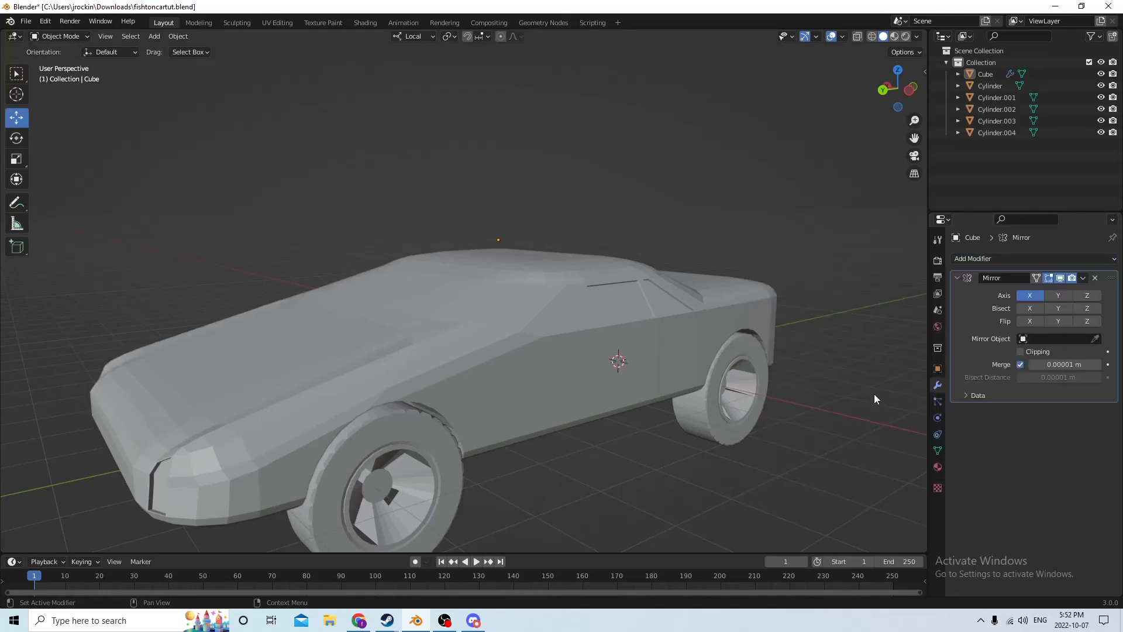
click(1083, 279)
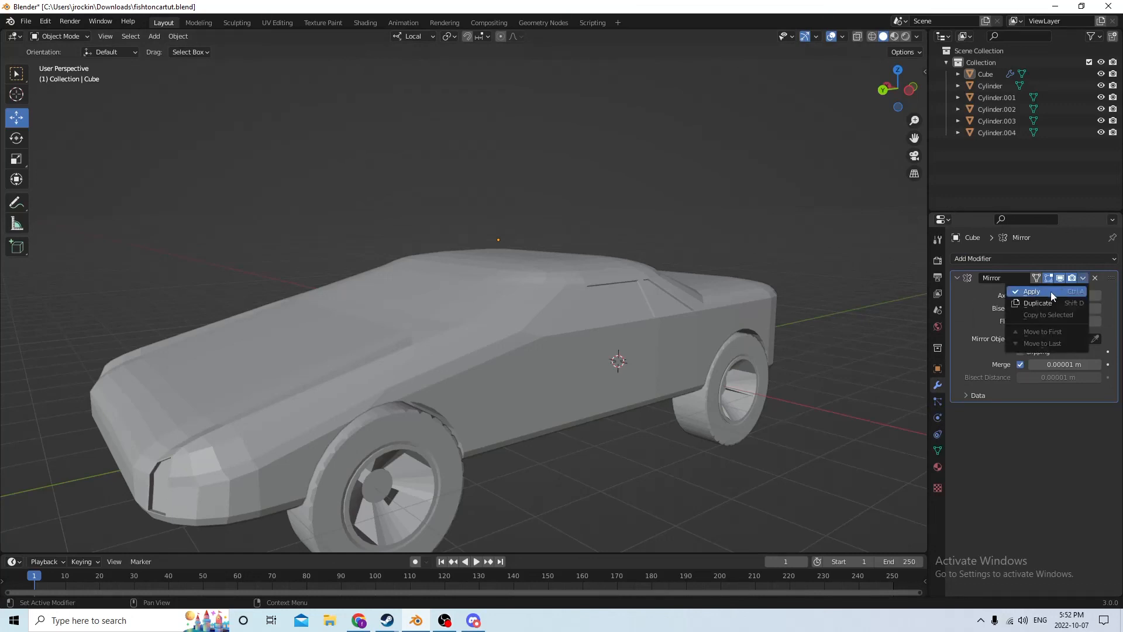
click(1051, 291)
middle_drag(450, 343, 585, 310)
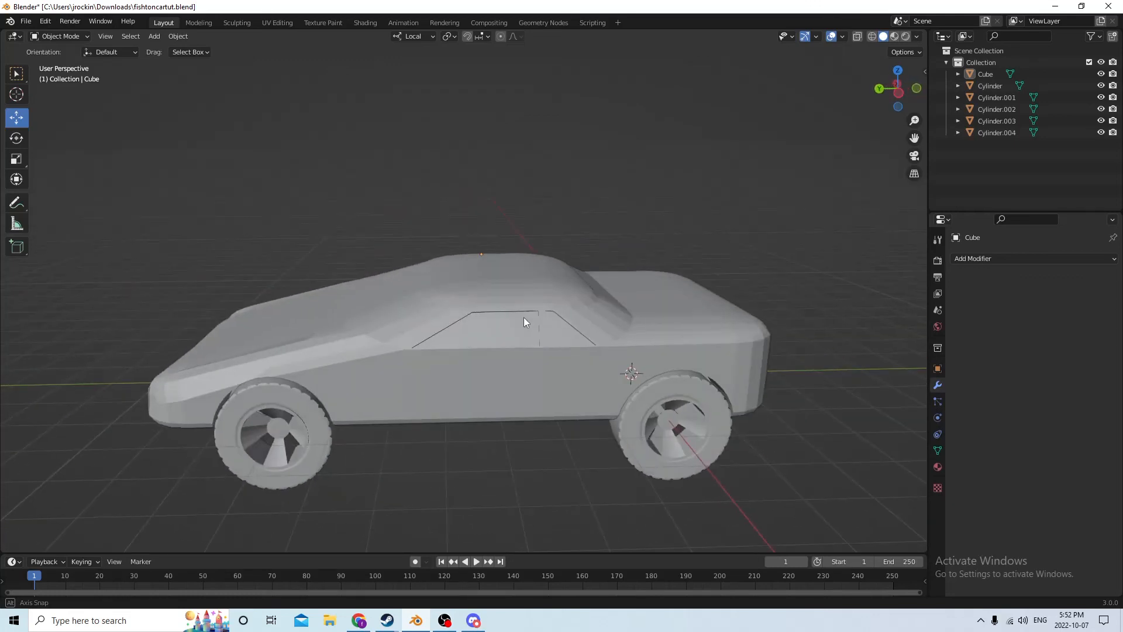
scroll(528, 314, down, 1)
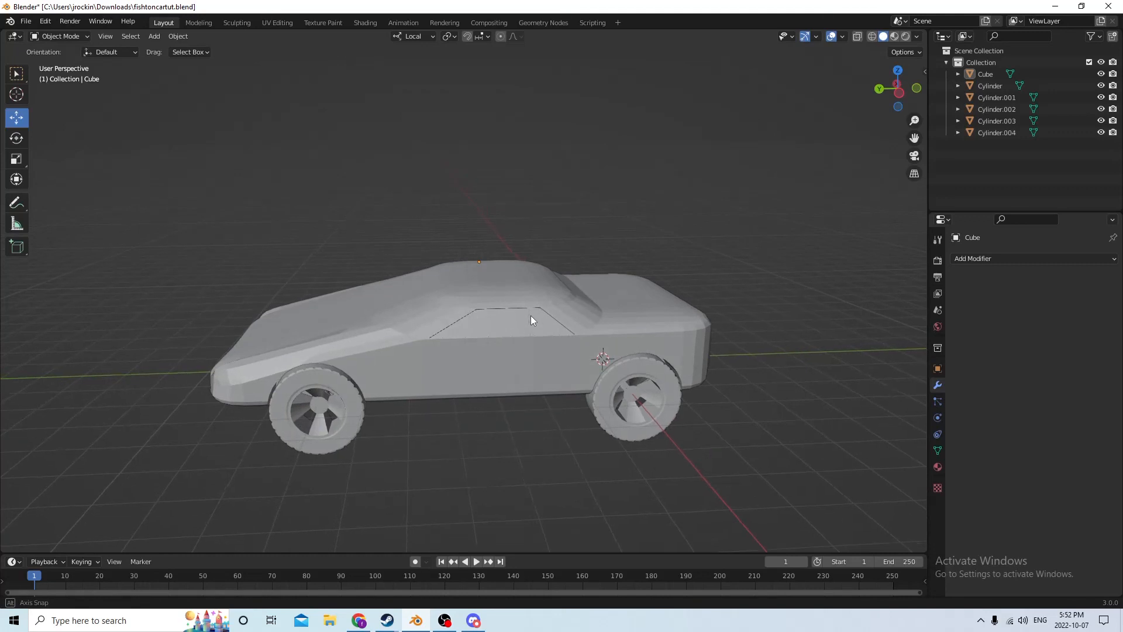
scroll(539, 316, up, 4)
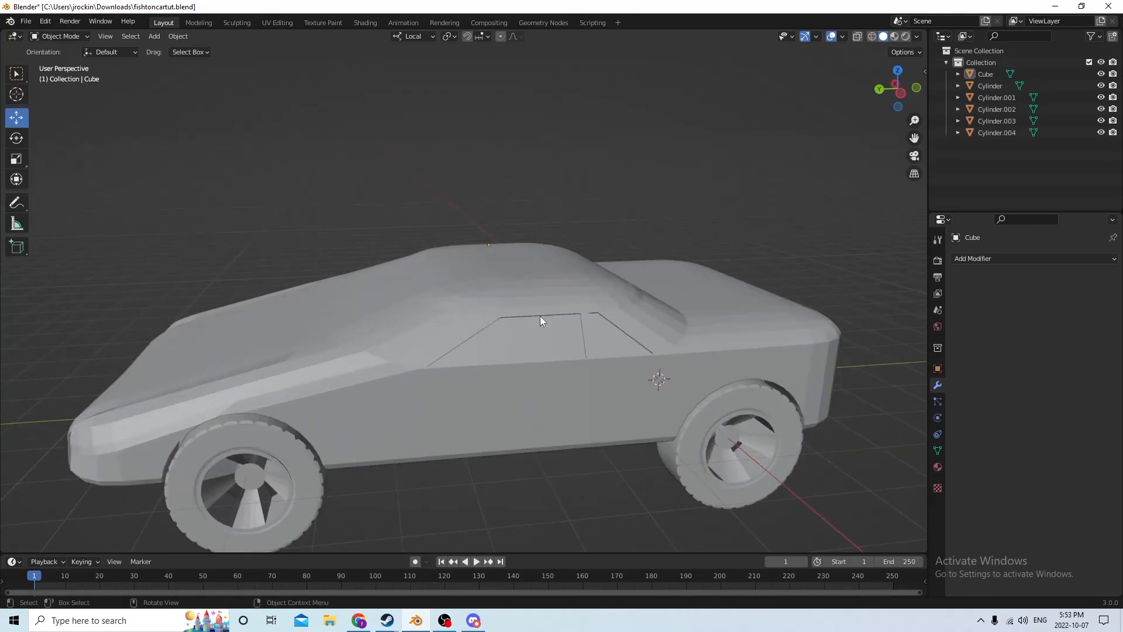